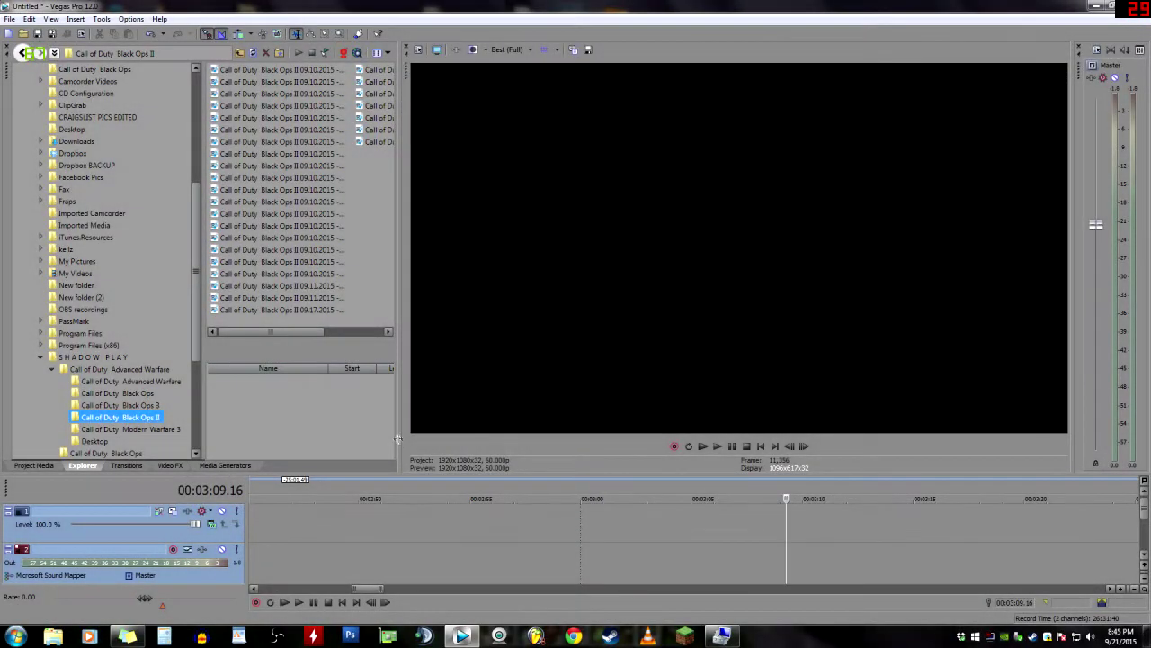
Widen the video preview area by narrowing the file explorer beside it.
{"action": "left_click_drag", "start_coordinate": [401, 441], "coordinate": [290, 449]}
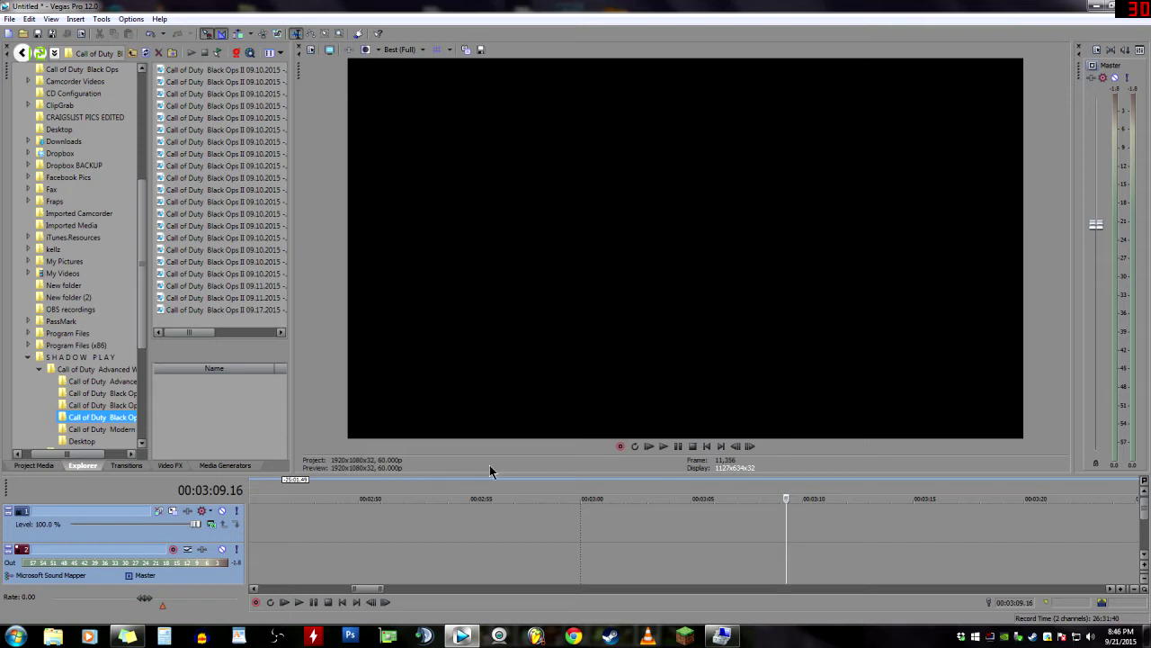
Switch to NVIDIA GeForce Experience and look through its main sections, including the language options in the general preferences.
{"action": "right_click", "coordinate": [1004, 637]}
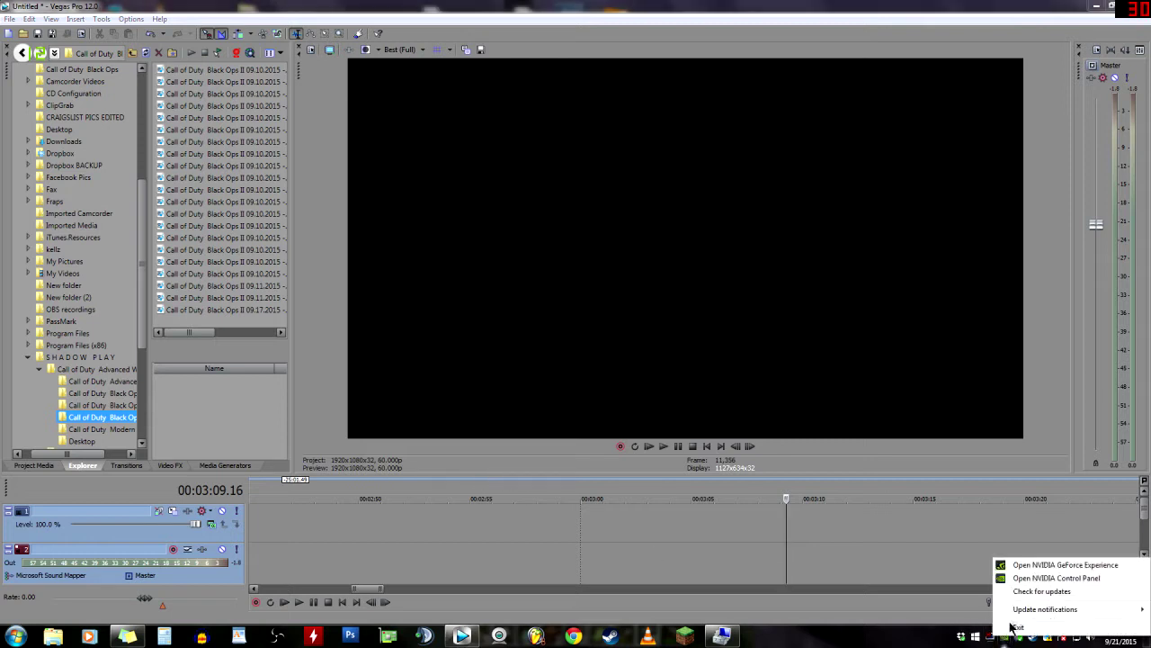
{"action": "left_click", "coordinate": [1066, 565]}
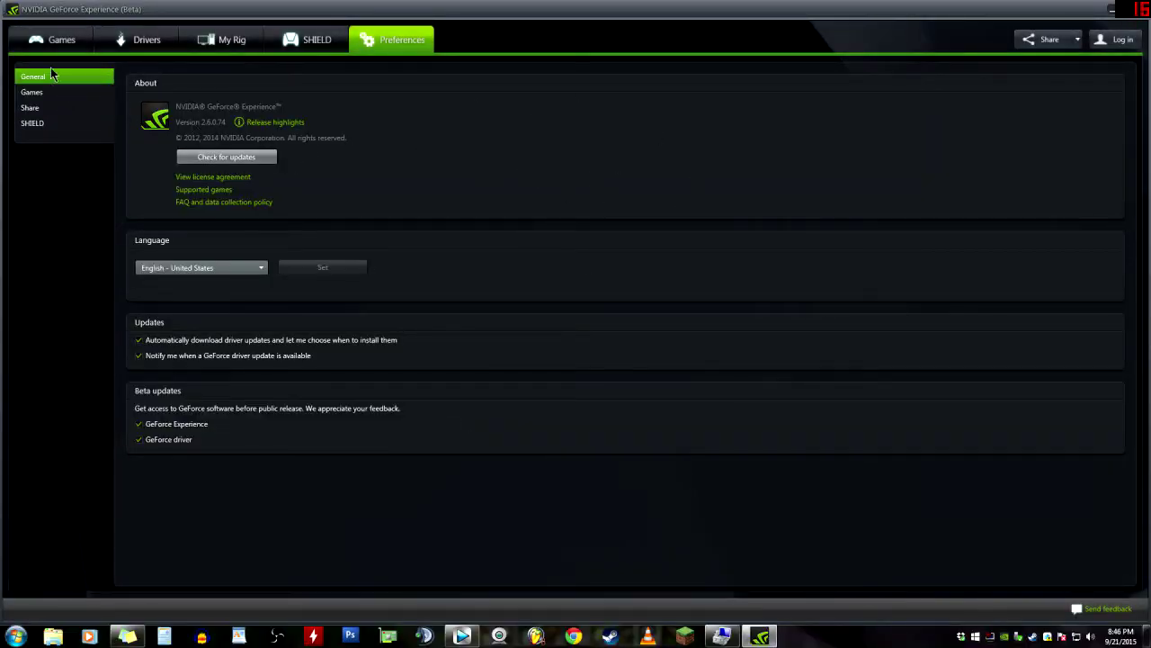
{"action": "left_click", "coordinate": [144, 39]}
{"action": "left_click", "coordinate": [225, 39]}
{"action": "left_click", "coordinate": [310, 41]}
{"action": "left_click", "coordinate": [396, 40]}
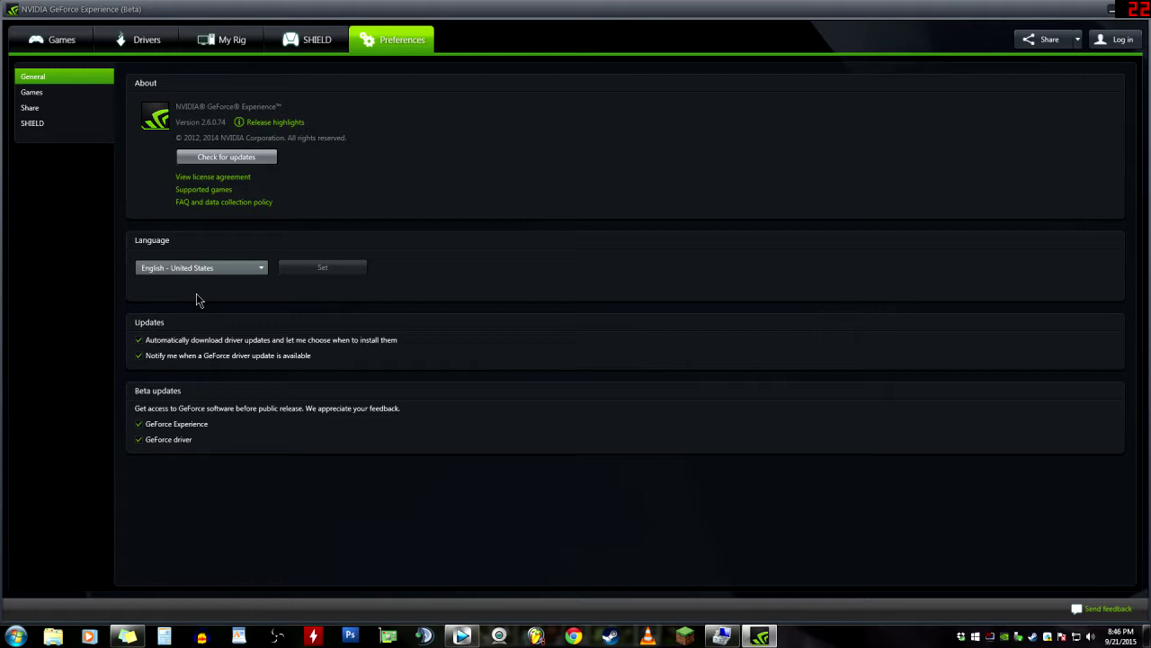
{"action": "left_click", "coordinate": [203, 270]}
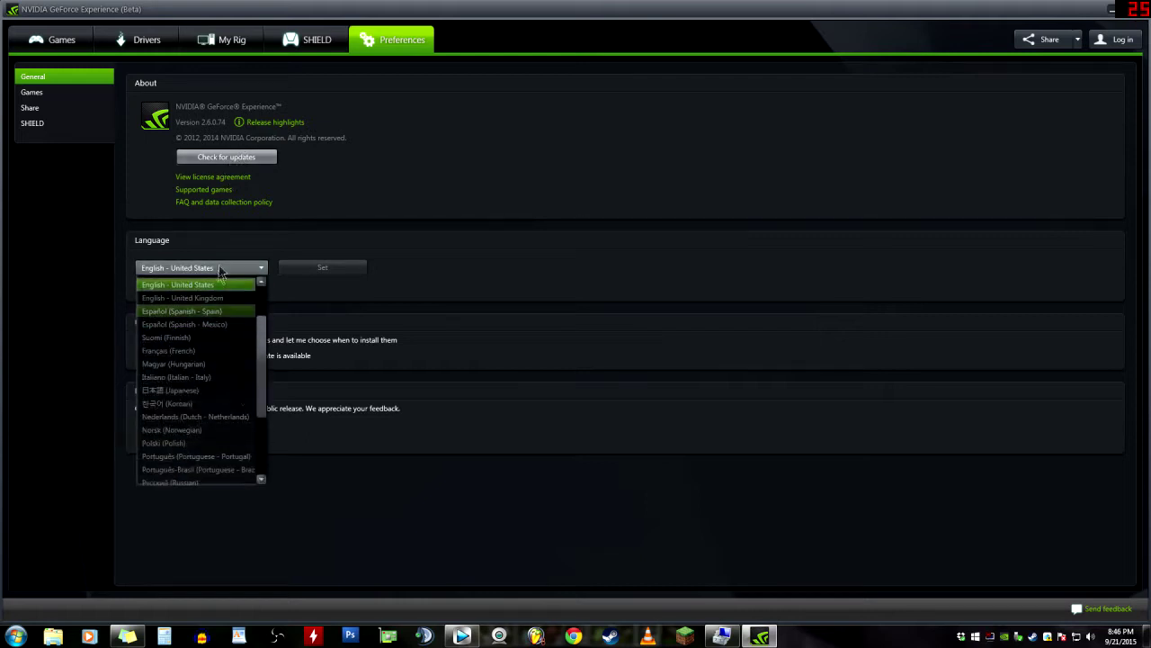
{"action": "left_click", "coordinate": [495, 275]}
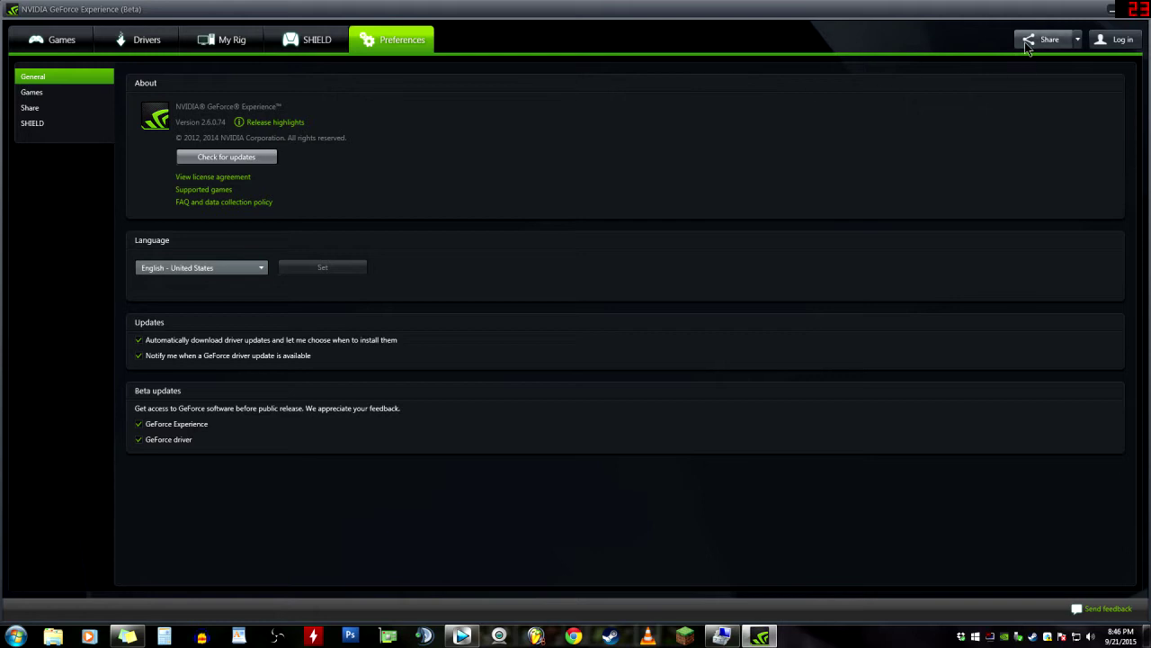
Review the current and optimal graphics settings of each detected game, from Call of Duty: Advanced Warfare Multiplayer through Counter Strike: Global Offensive.
{"action": "left_click", "coordinate": [79, 49]}
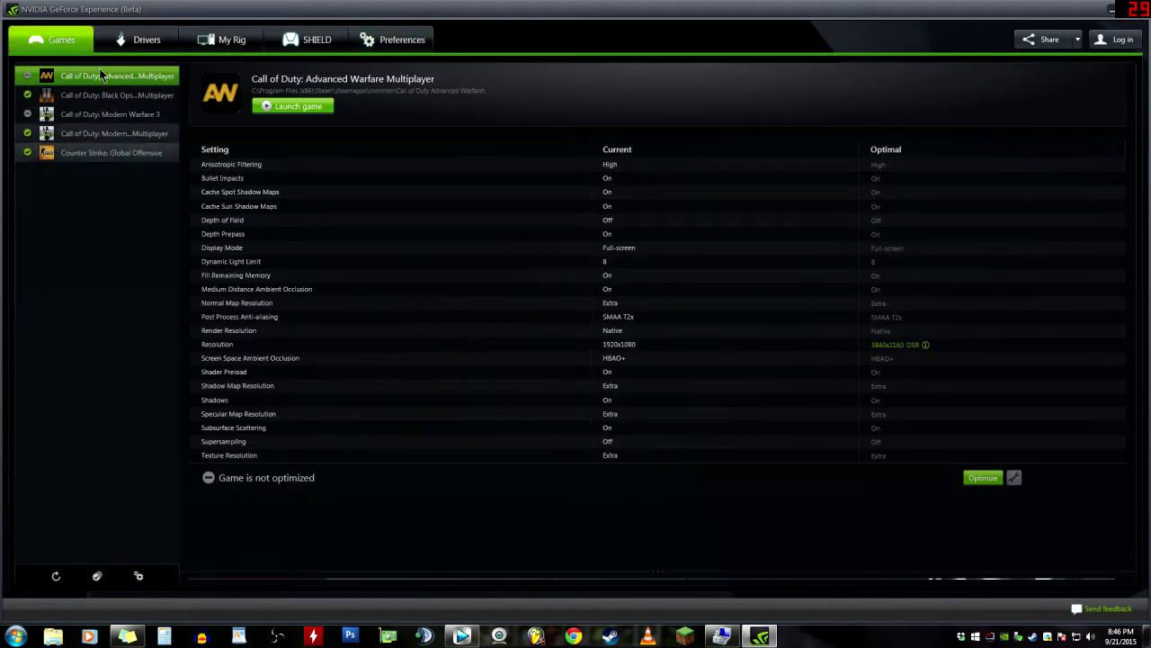
{"action": "left_click", "coordinate": [106, 155]}
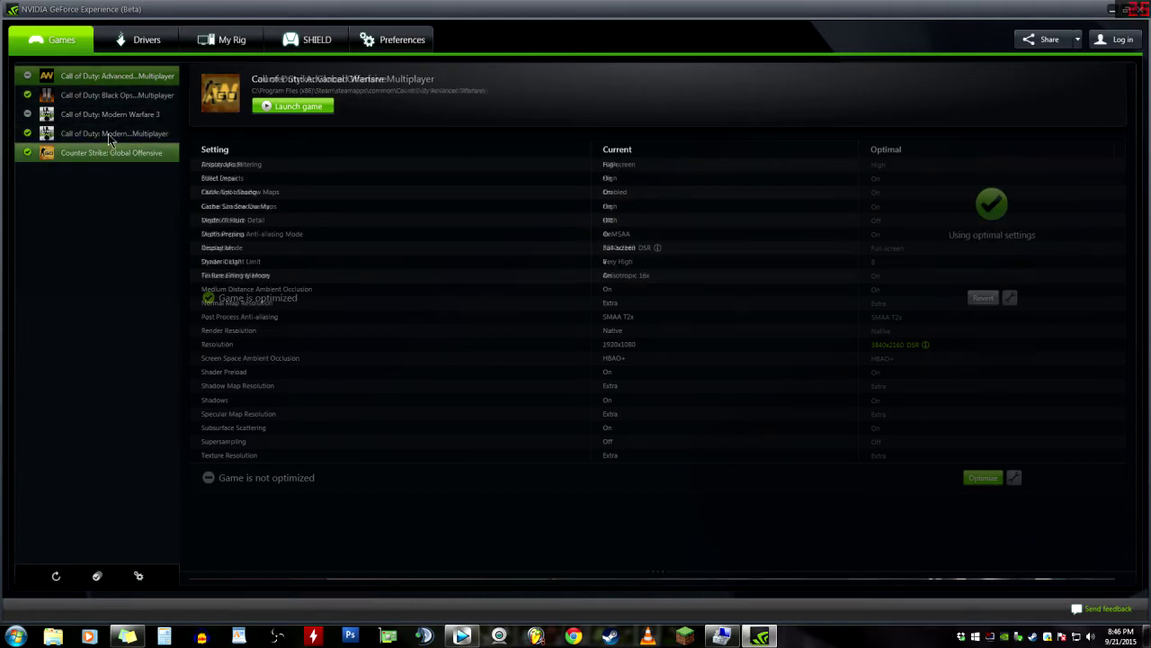
{"action": "left_click", "coordinate": [108, 134]}
{"action": "left_click", "coordinate": [114, 114]}
{"action": "left_click", "coordinate": [128, 96]}
{"action": "key", "text": "Up"}
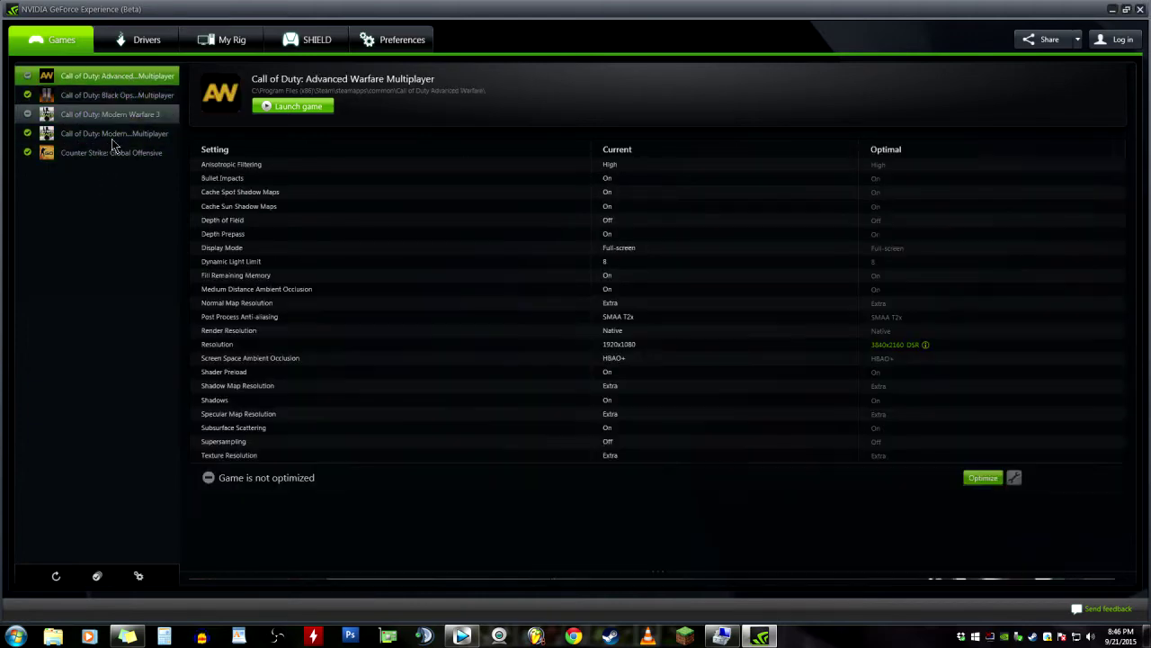
{"action": "key", "text": "Down"}
{"action": "key", "text": "Down"}
{"action": "key", "text": "Down"}
{"action": "key", "text": "Down"}
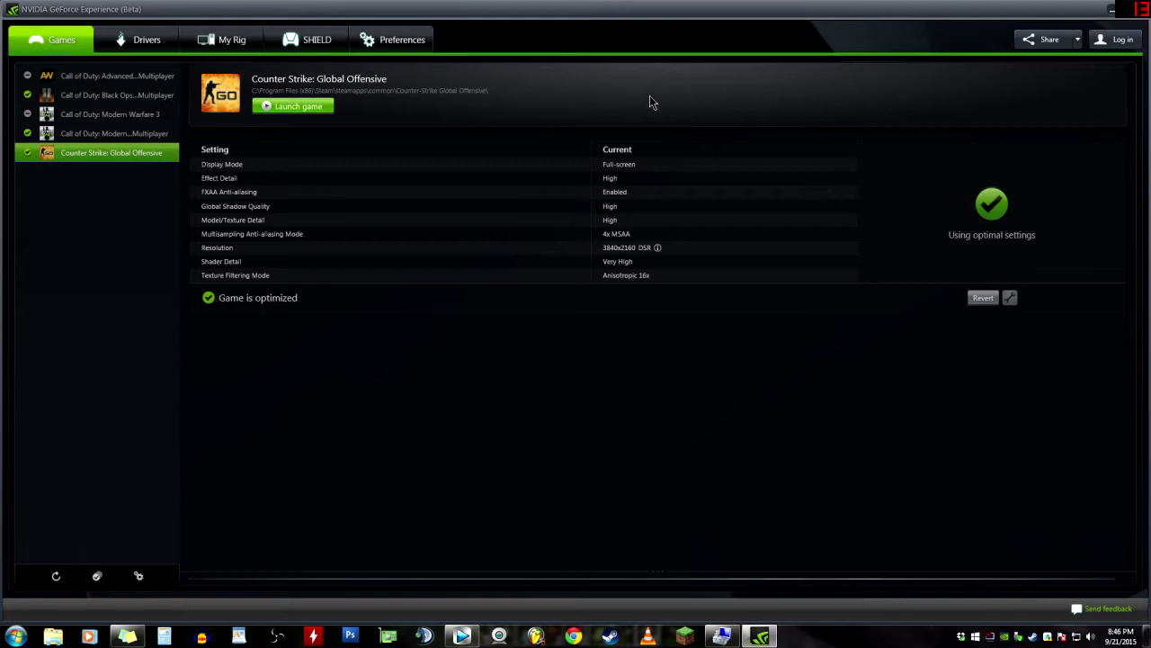
Check for GeForce driver updates and return to the installed driver's details.
{"action": "left_click", "coordinate": [143, 40]}
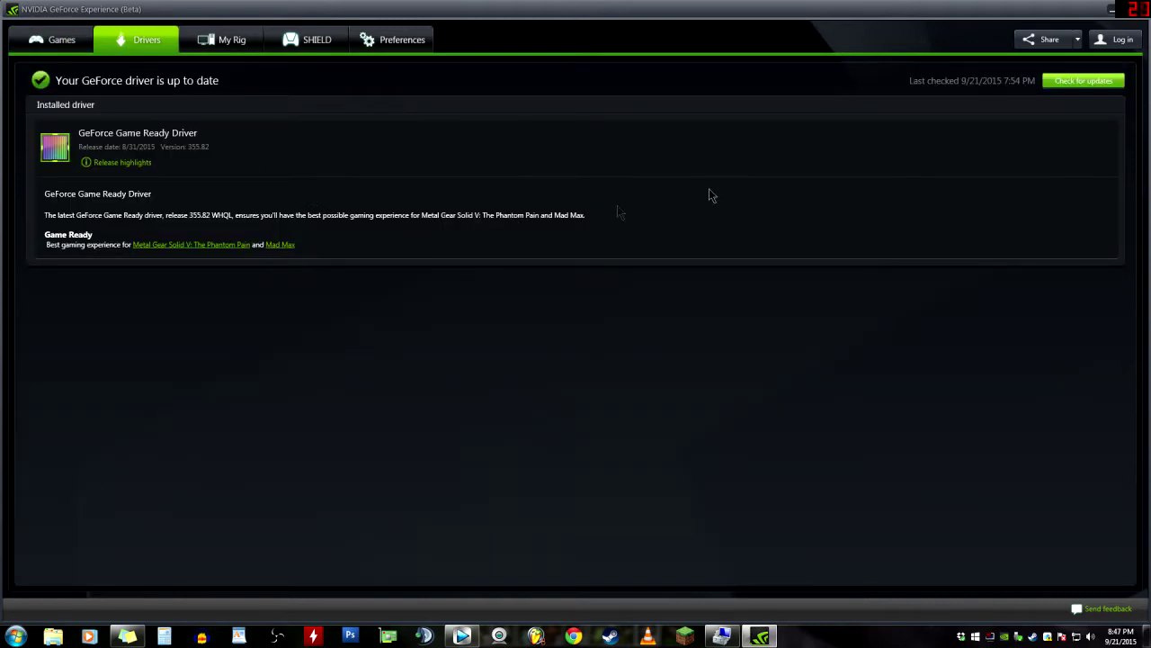
{"action": "left_click", "coordinate": [1049, 82]}
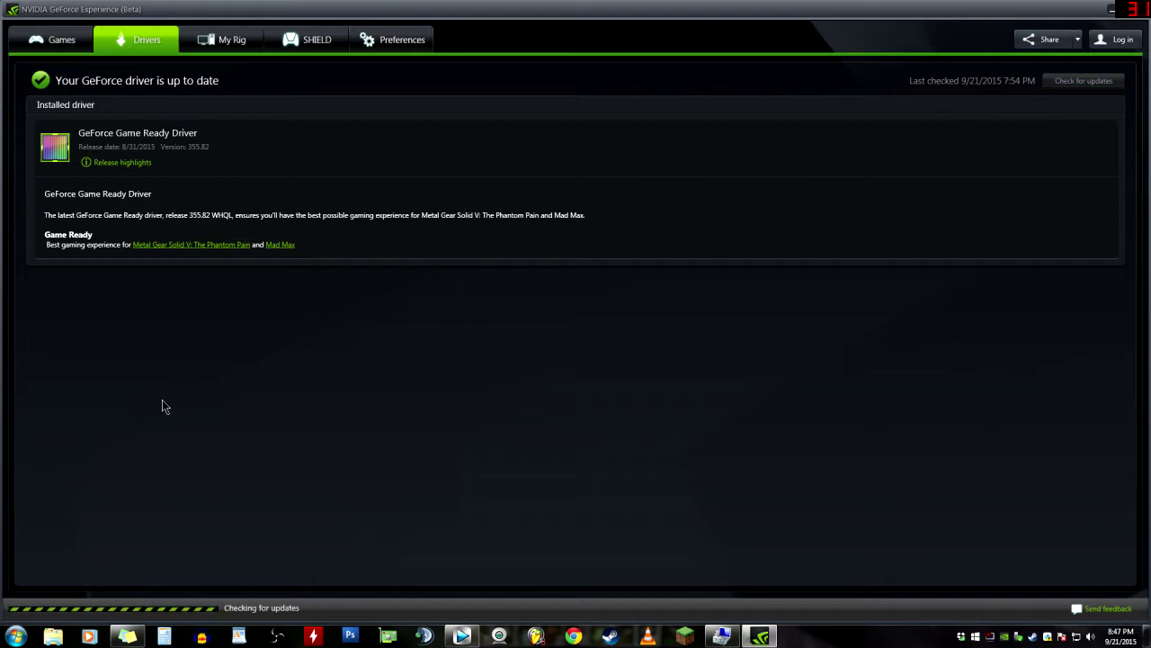
{"action": "left_click", "coordinate": [402, 39]}
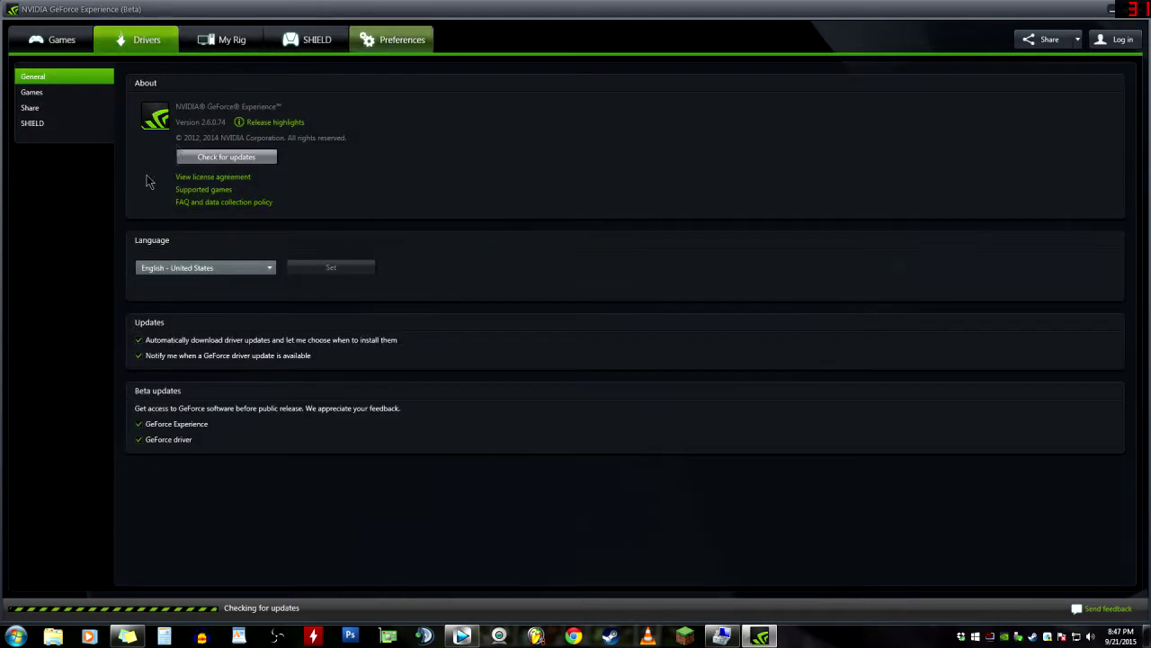
{"action": "left_click", "coordinate": [139, 40]}
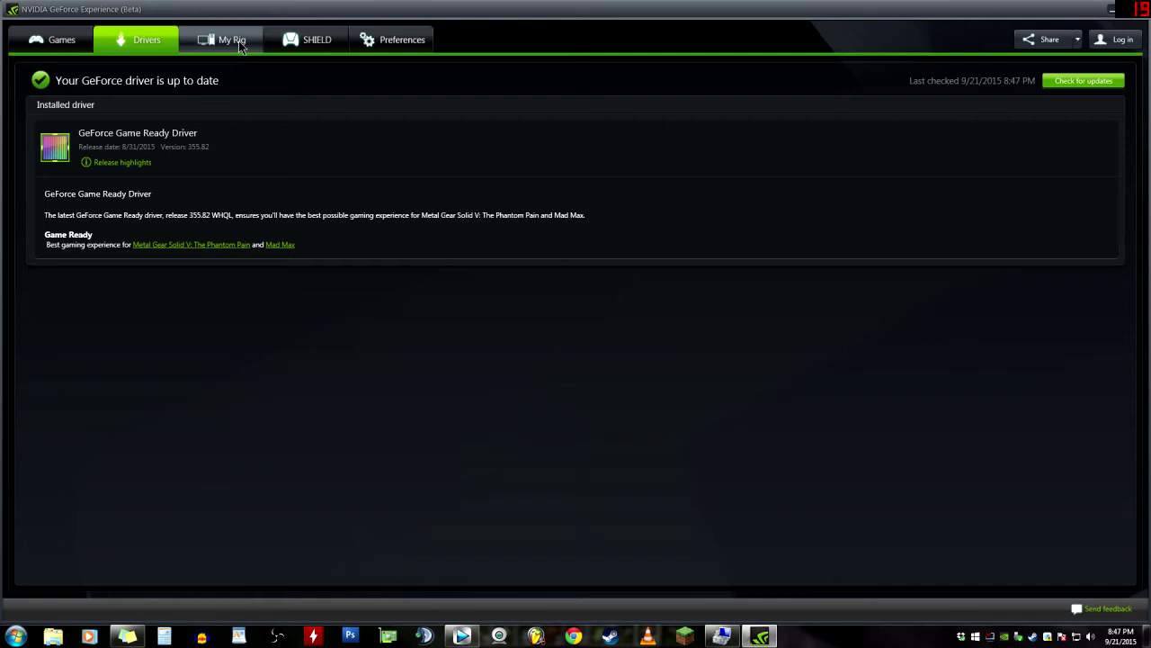
Review the Game Optimization, GameStream, Share and LED Visualizer details in My Rig, and open the LED Visualizer configuration.
{"action": "left_click", "coordinate": [240, 44]}
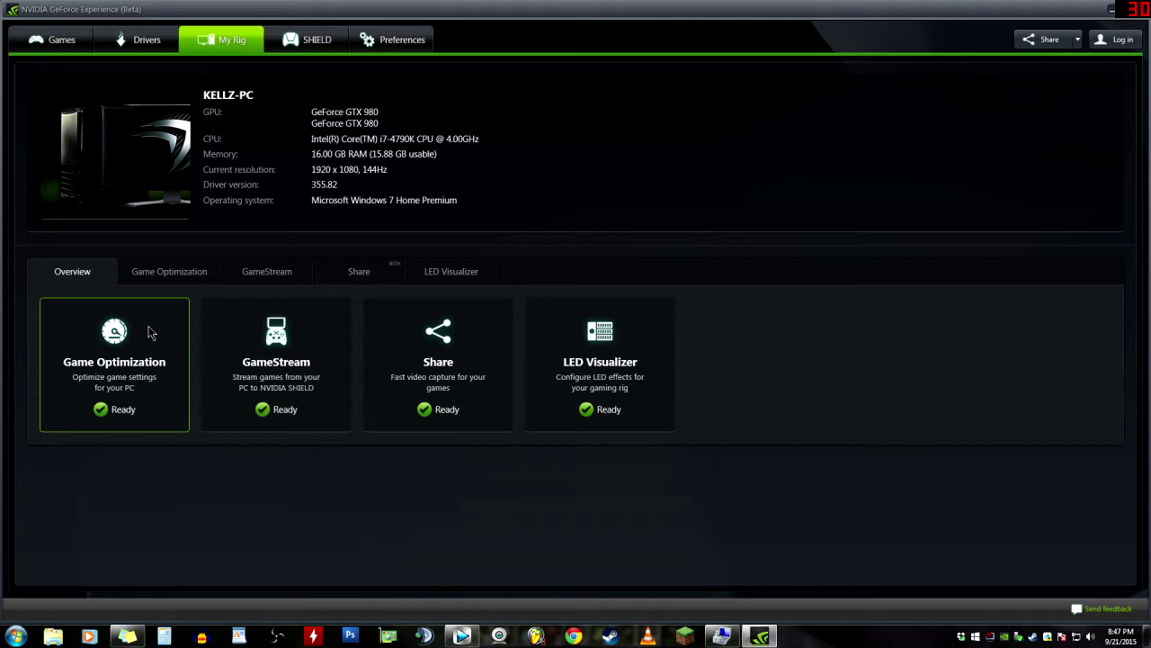
{"action": "left_click", "coordinate": [178, 276]}
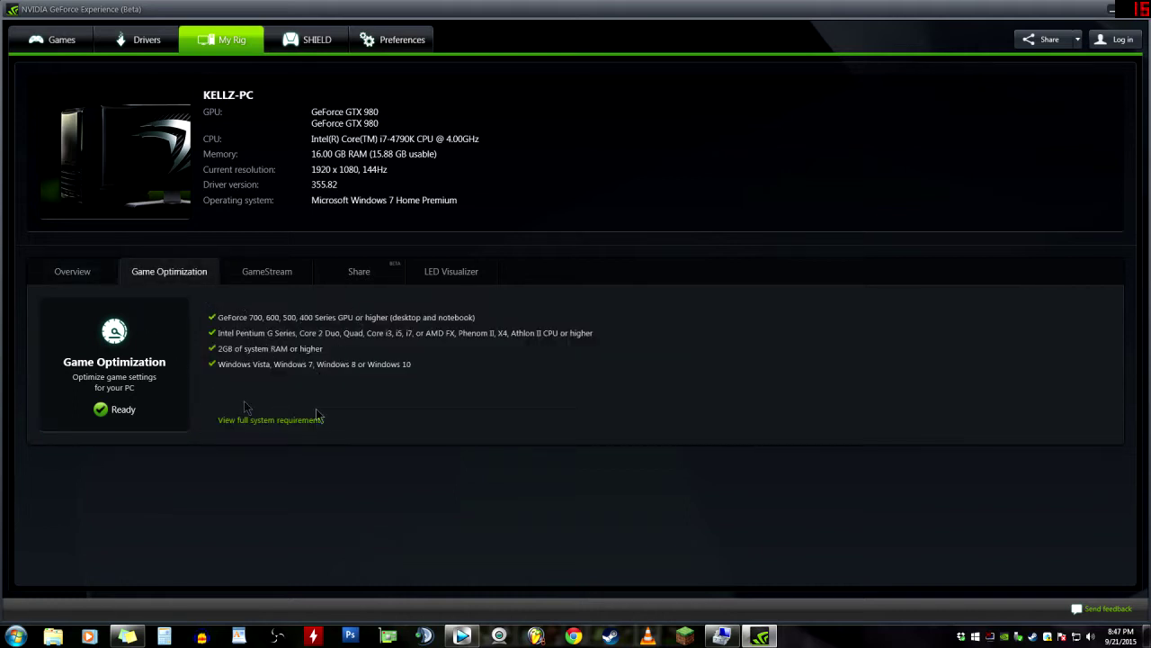
{"action": "left_click", "coordinate": [263, 274]}
{"action": "left_click", "coordinate": [359, 274]}
{"action": "left_click", "coordinate": [449, 277]}
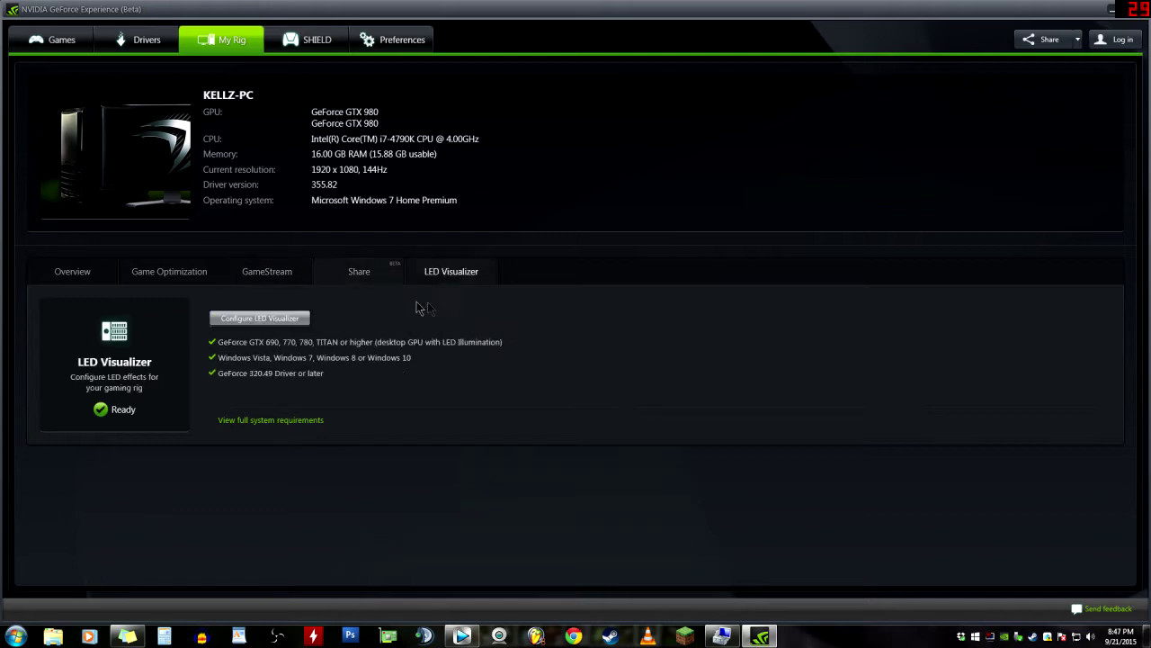
{"action": "left_click", "coordinate": [360, 275]}
{"action": "left_click", "coordinate": [267, 275]}
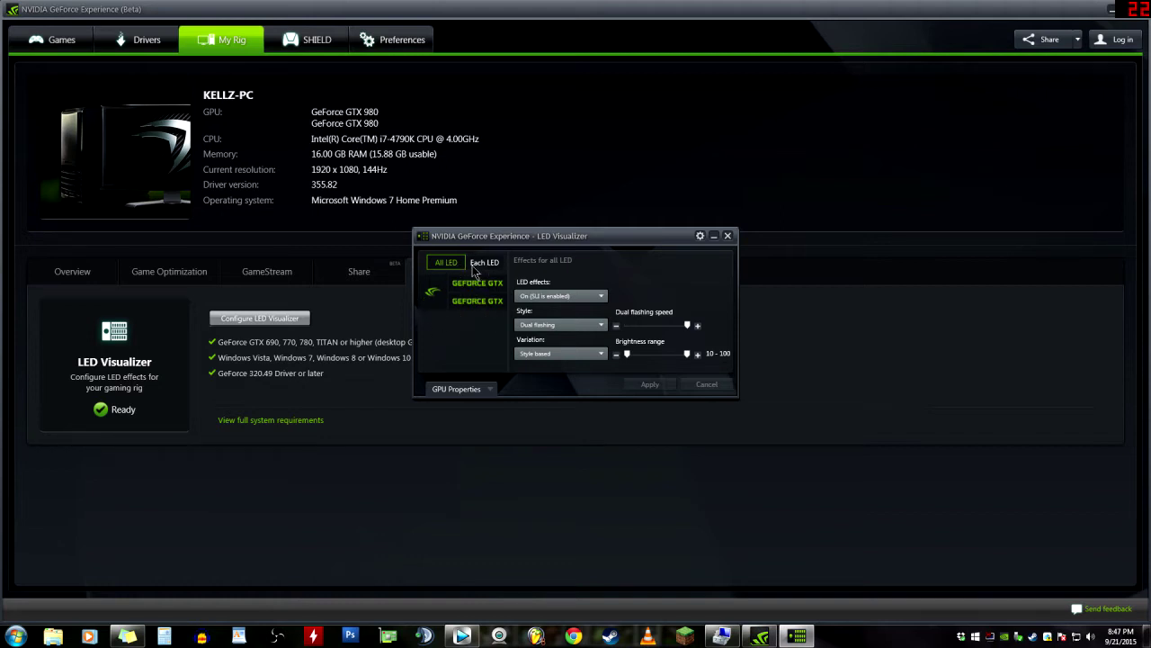
Examine the LED Visualizer's per-LED and all-LED modes, its LED effects options and the available animation styles.
{"action": "left_click", "coordinate": [484, 262]}
{"action": "left_click", "coordinate": [446, 262]}
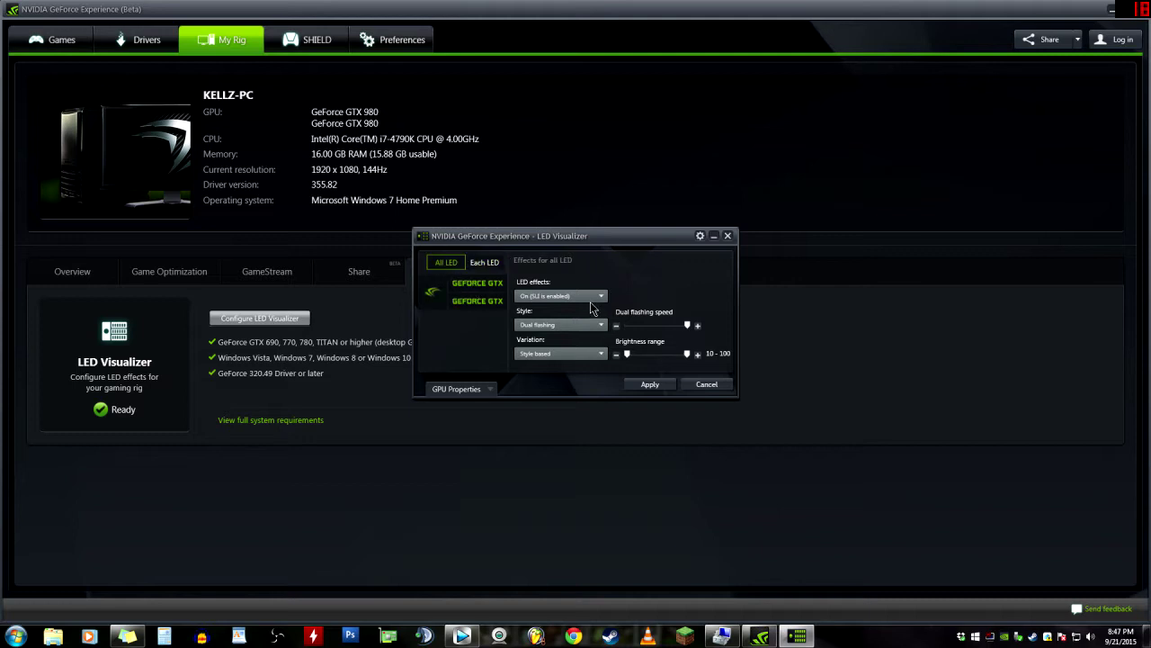
{"action": "left_click", "coordinate": [584, 296]}
{"action": "left_click", "coordinate": [530, 311]}
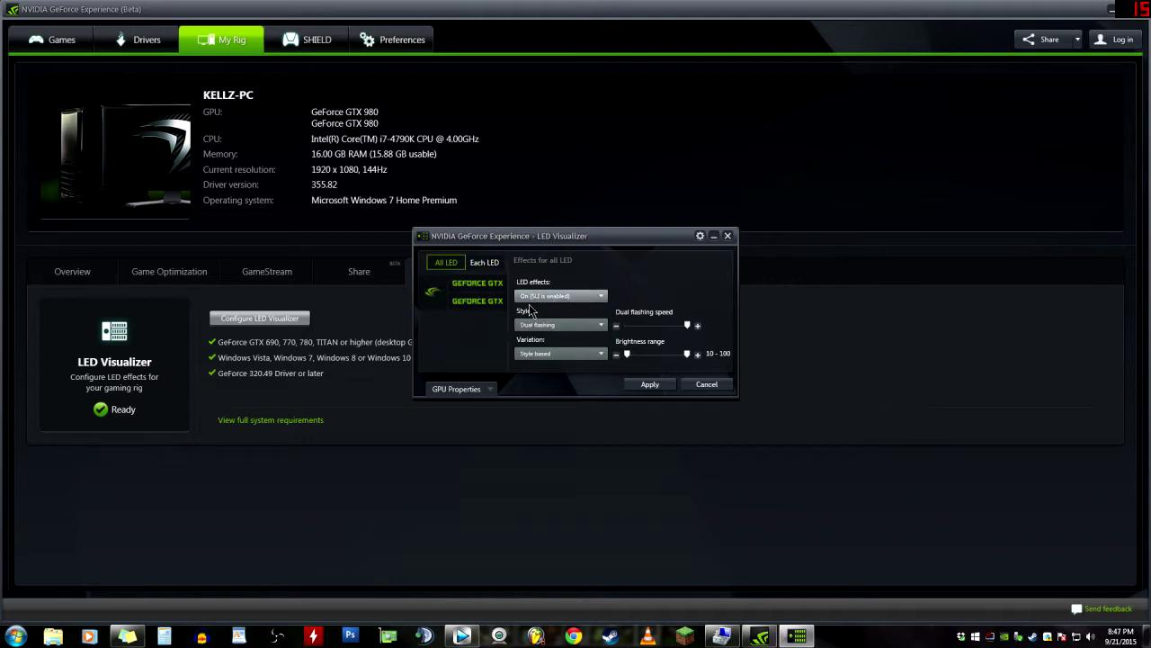
{"action": "left_click", "coordinate": [560, 327]}
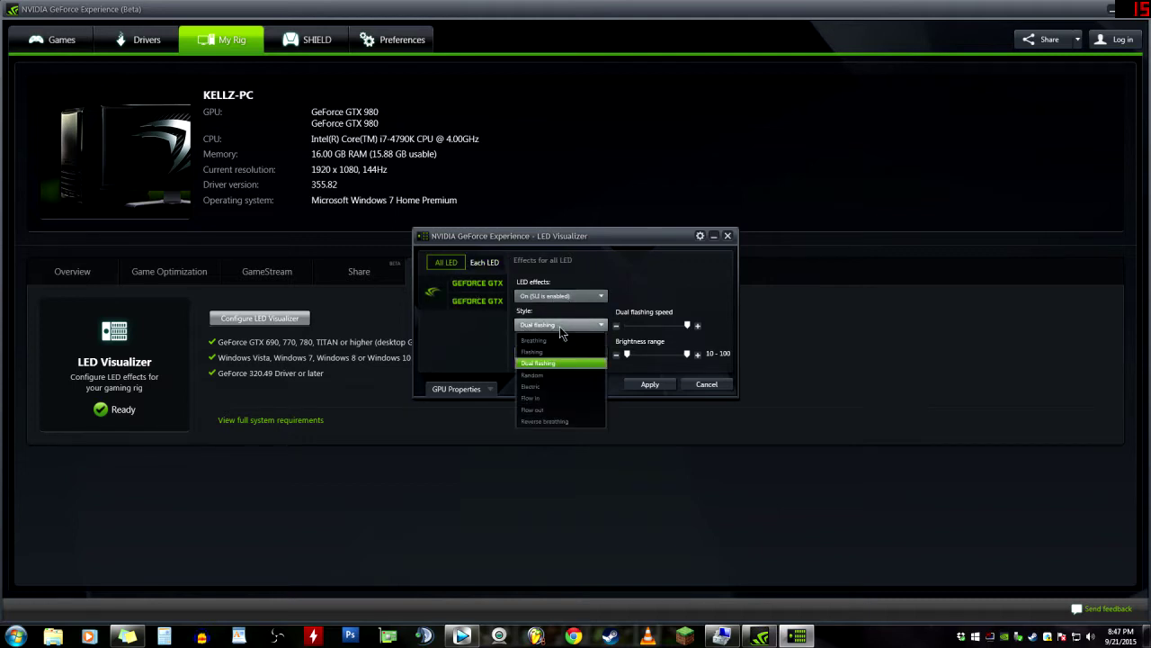
{"action": "left_click", "coordinate": [561, 328]}
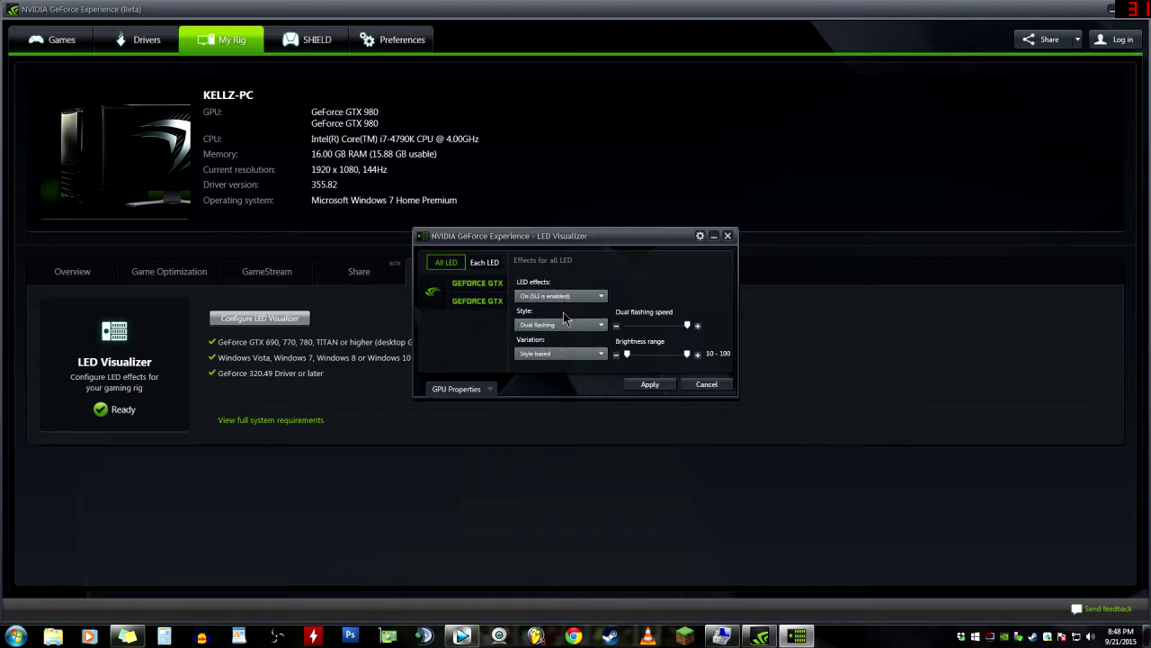
{"action": "left_click", "coordinate": [561, 324]}
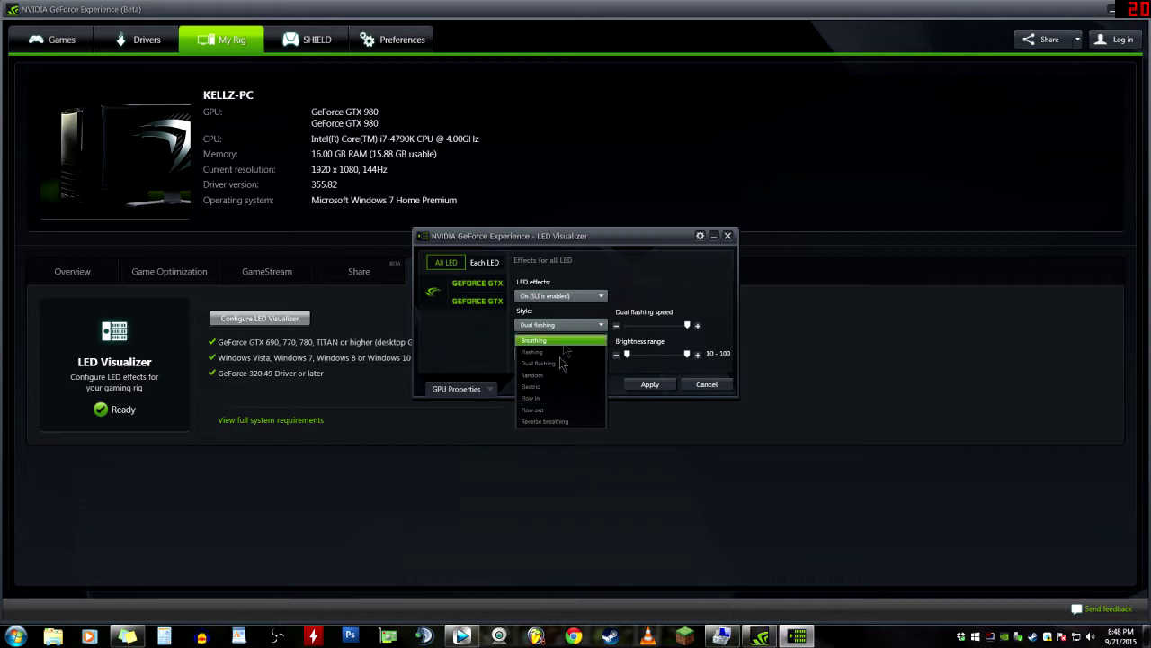
{"action": "left_click", "coordinate": [649, 425]}
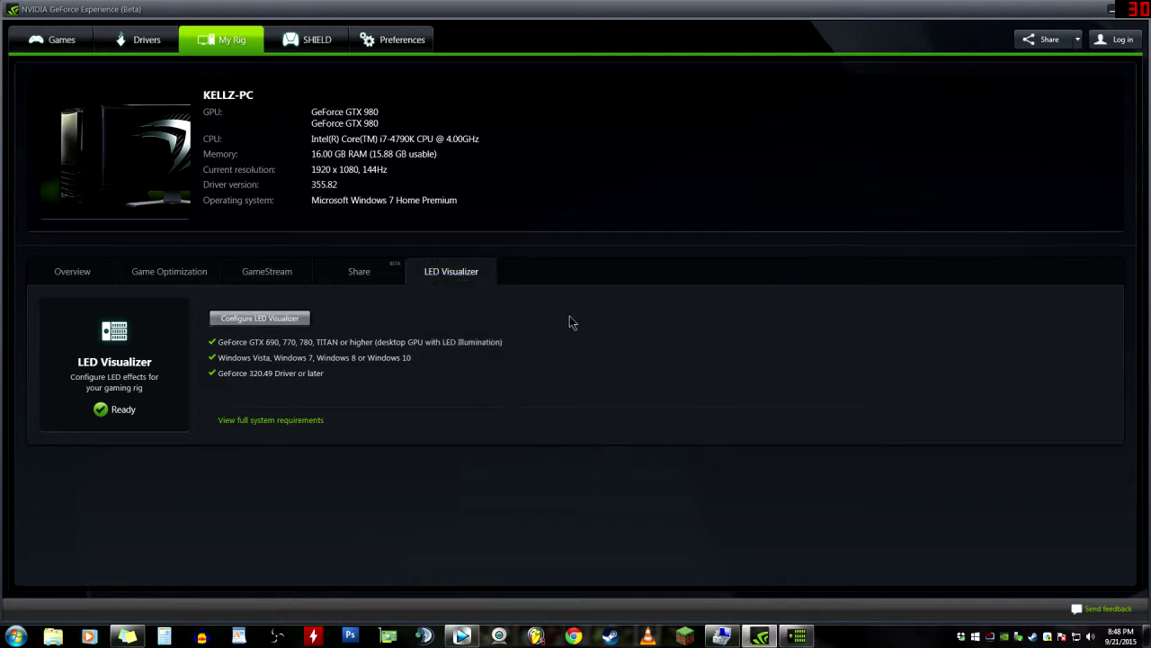
Reopen the LED Visualizer configuration, set the LED effects to On and view the styles offered for that mode.
{"action": "left_click", "coordinate": [270, 319]}
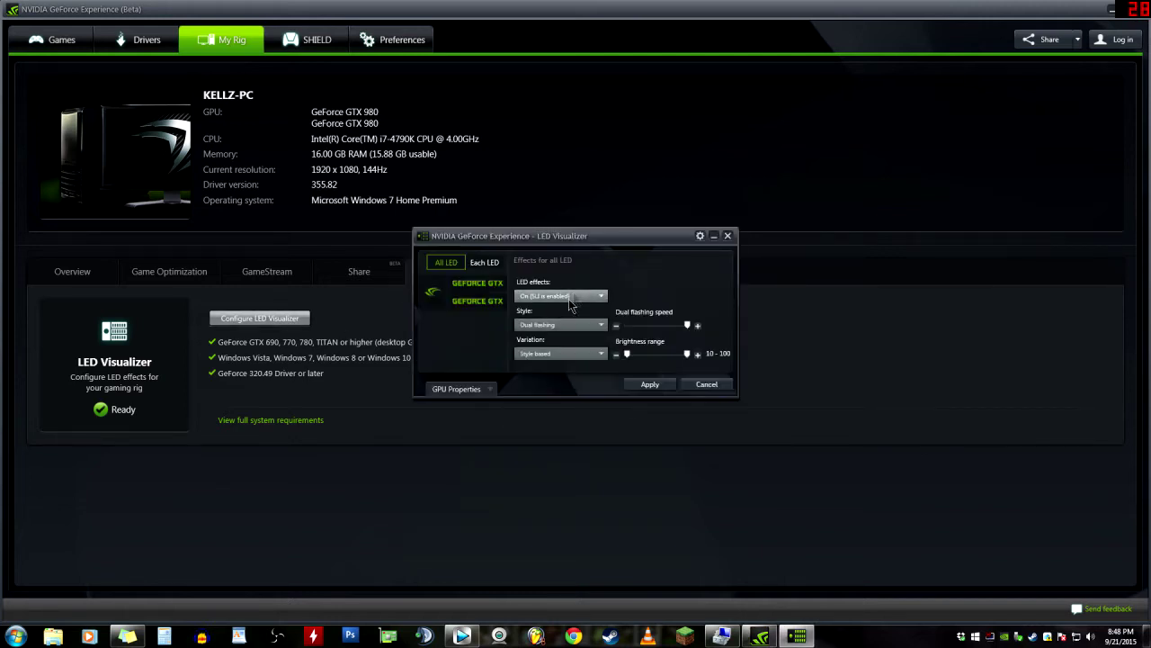
{"action": "left_click", "coordinate": [572, 296]}
{"action": "left_click", "coordinate": [547, 323]}
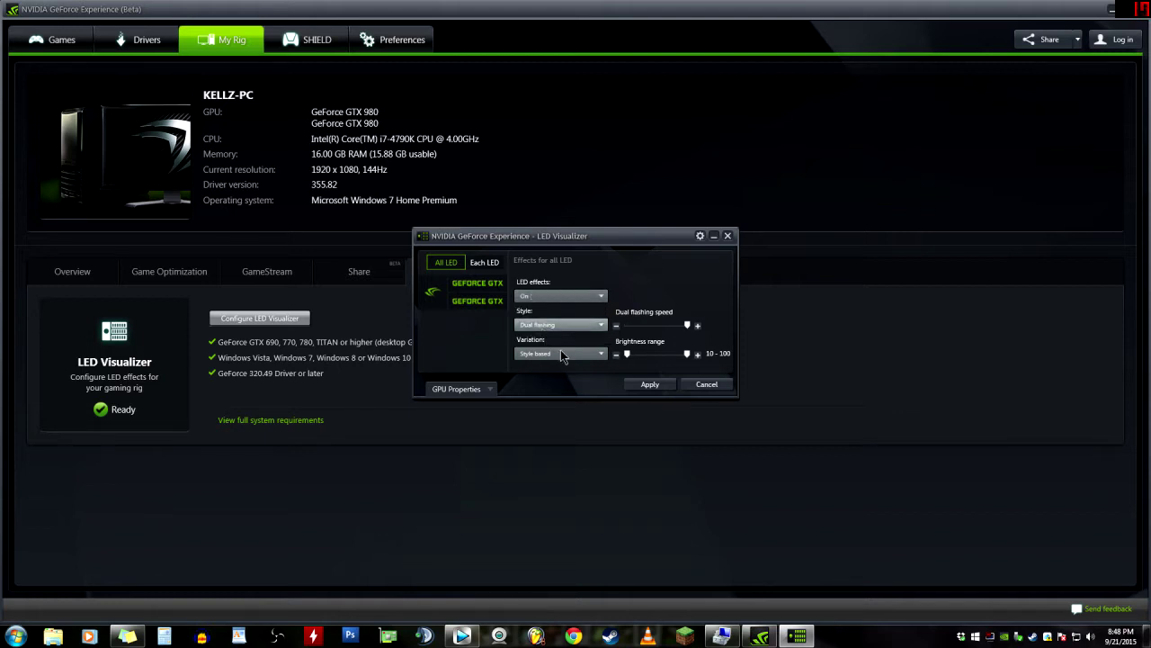
{"action": "left_click", "coordinate": [580, 325]}
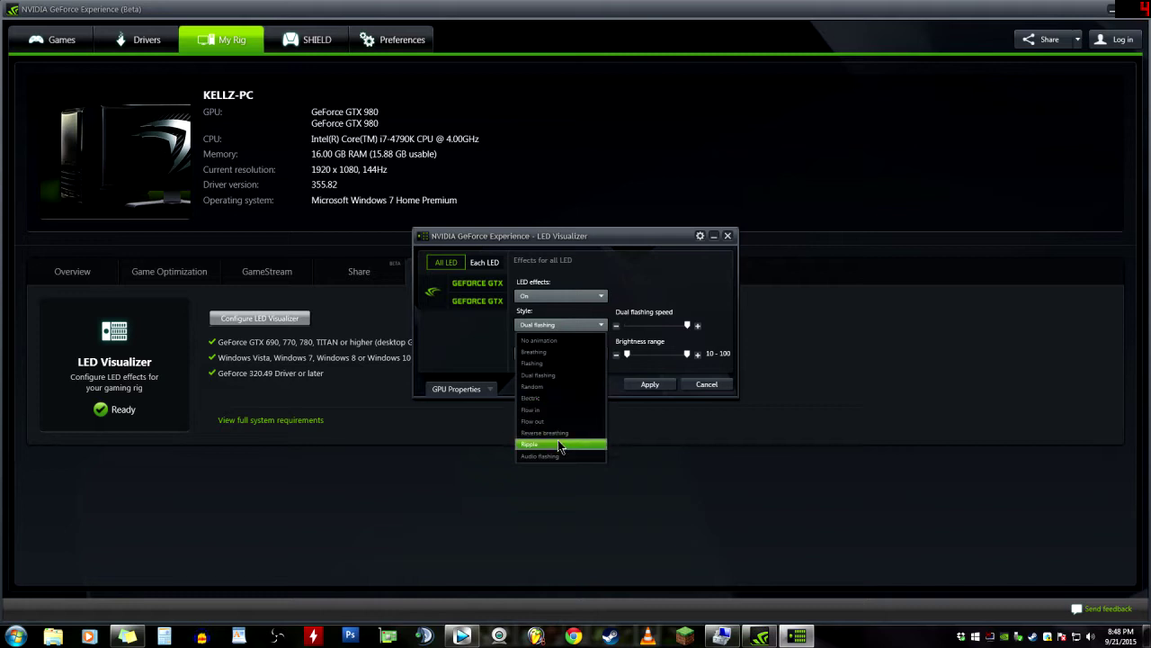
{"action": "left_click", "coordinate": [555, 304]}
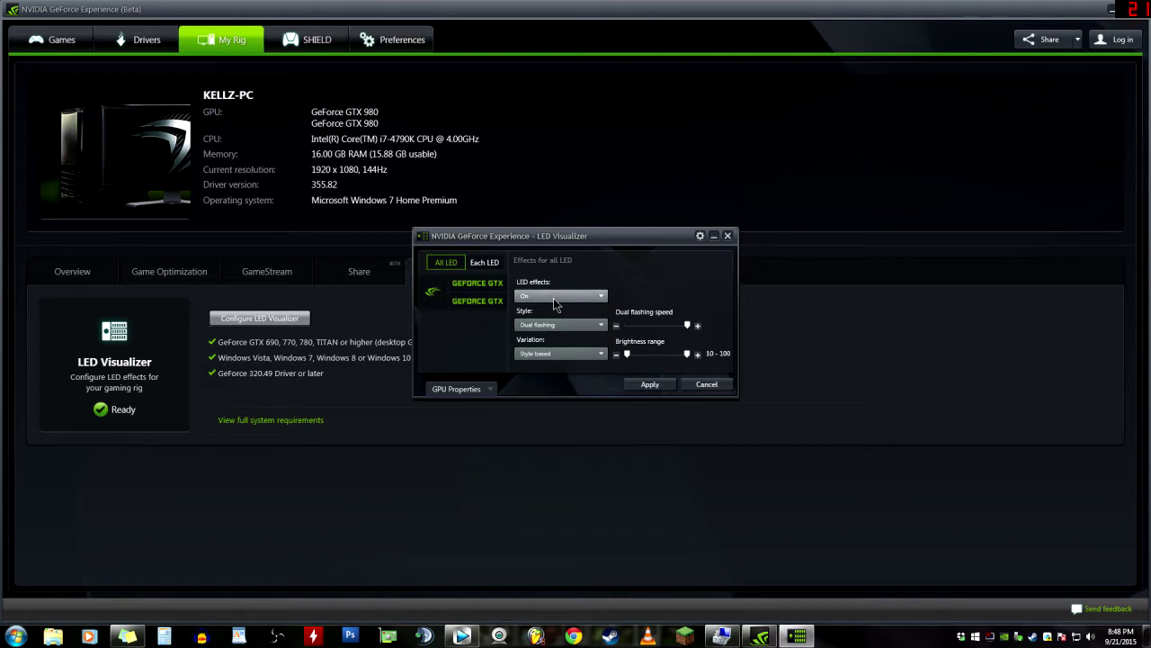
Apply the LED effects as On (SLI is enabled) with the Dual flashing style, and minimize the LED Visualizer.
{"action": "left_click", "coordinate": [555, 297]}
{"action": "left_click", "coordinate": [554, 321]}
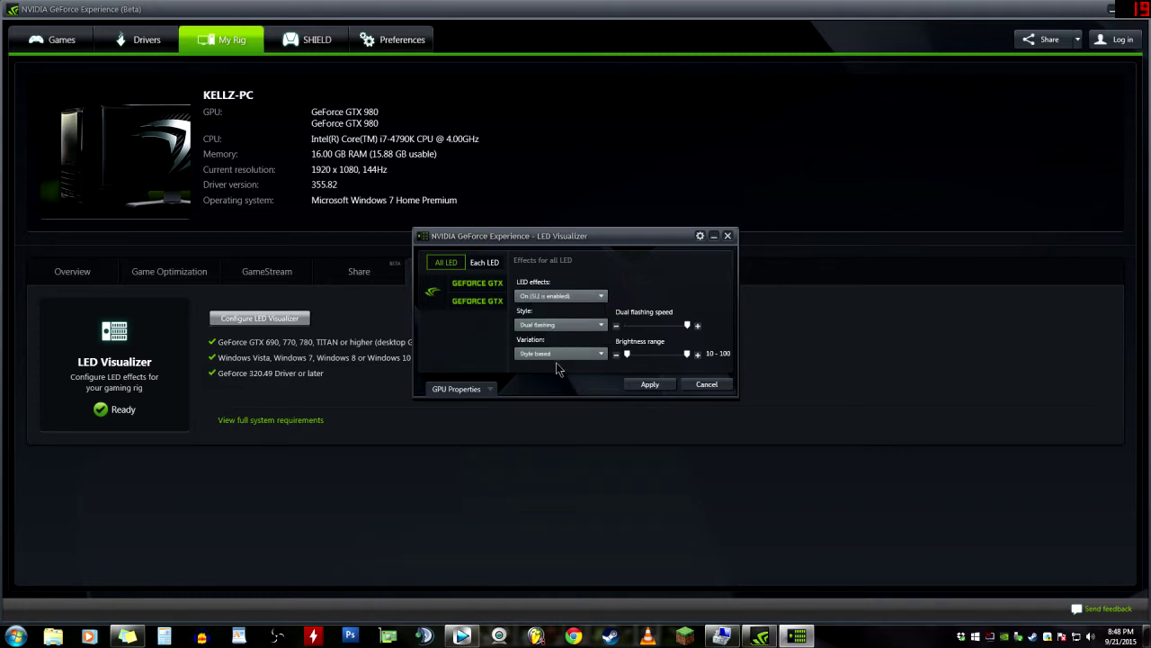
{"action": "left_click", "coordinate": [589, 326]}
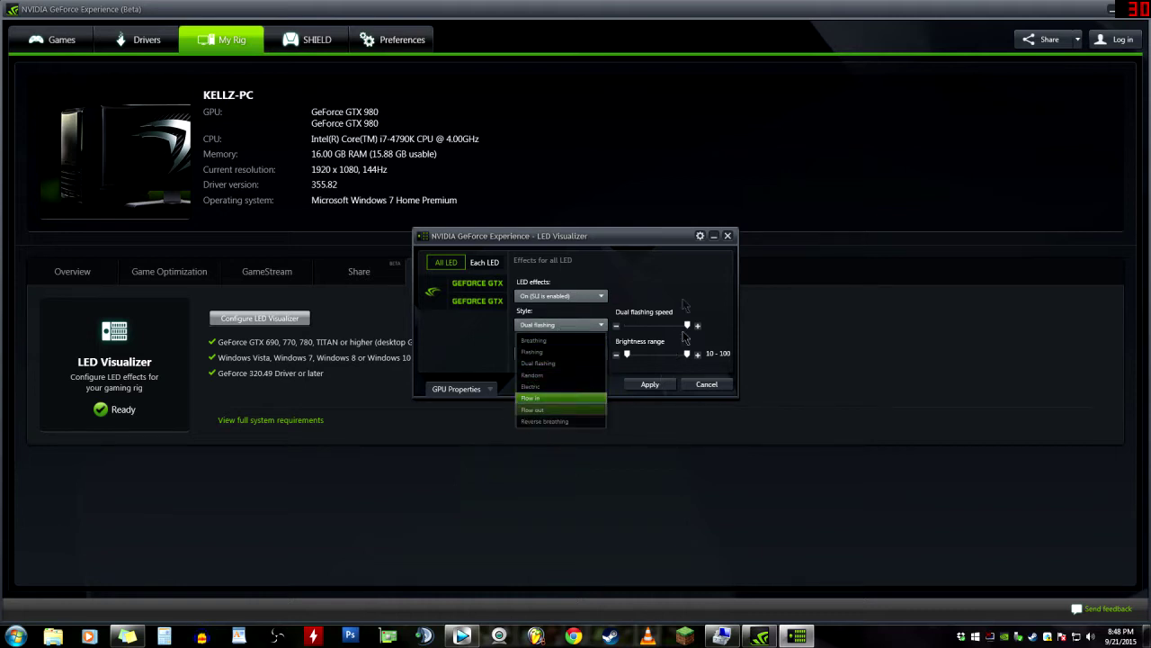
{"action": "left_click", "coordinate": [539, 363]}
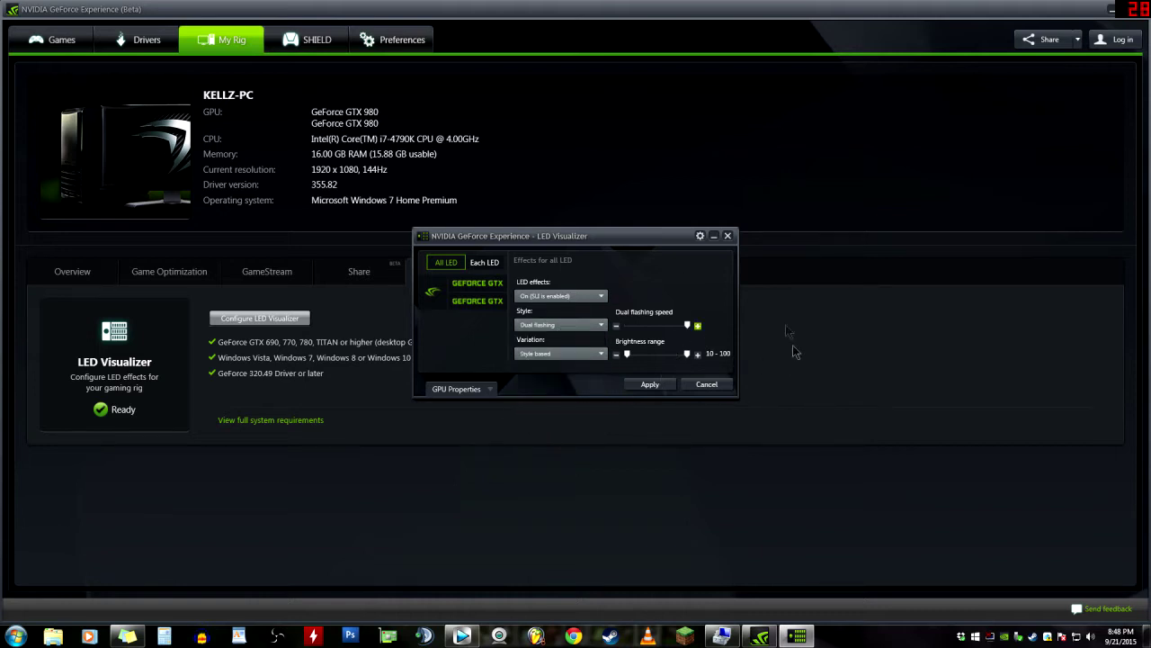
{"action": "left_click", "coordinate": [650, 385]}
{"action": "left_click", "coordinate": [715, 237]}
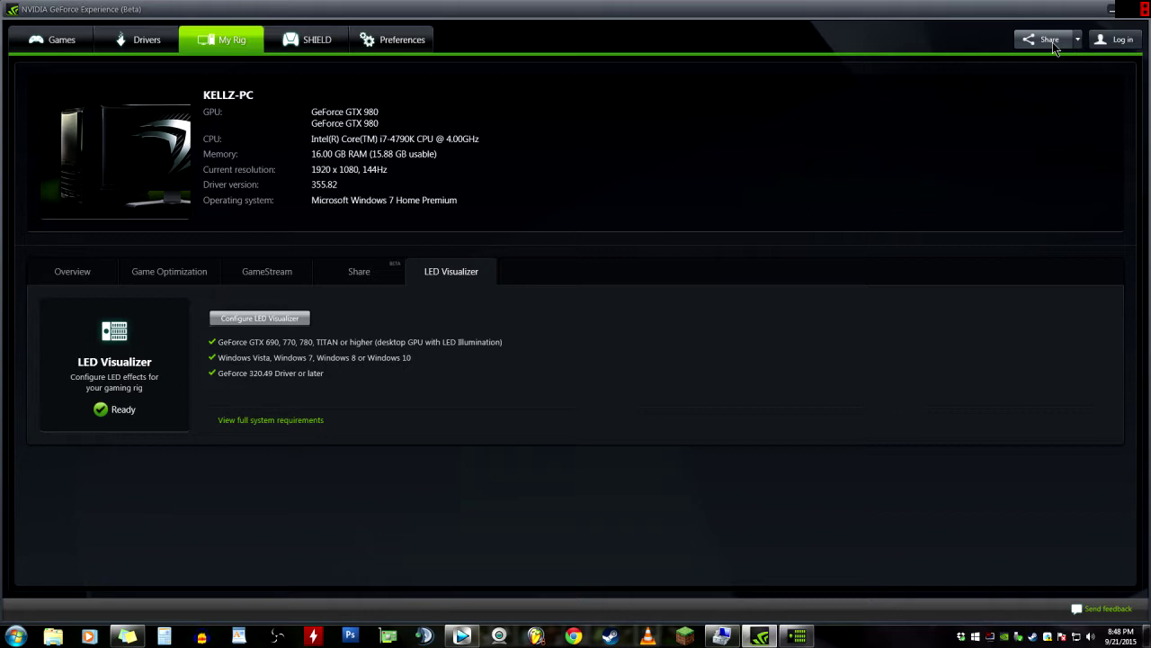
View the SHIELD and general preferences pages, and open the Share overlay.
{"action": "left_click", "coordinate": [293, 40]}
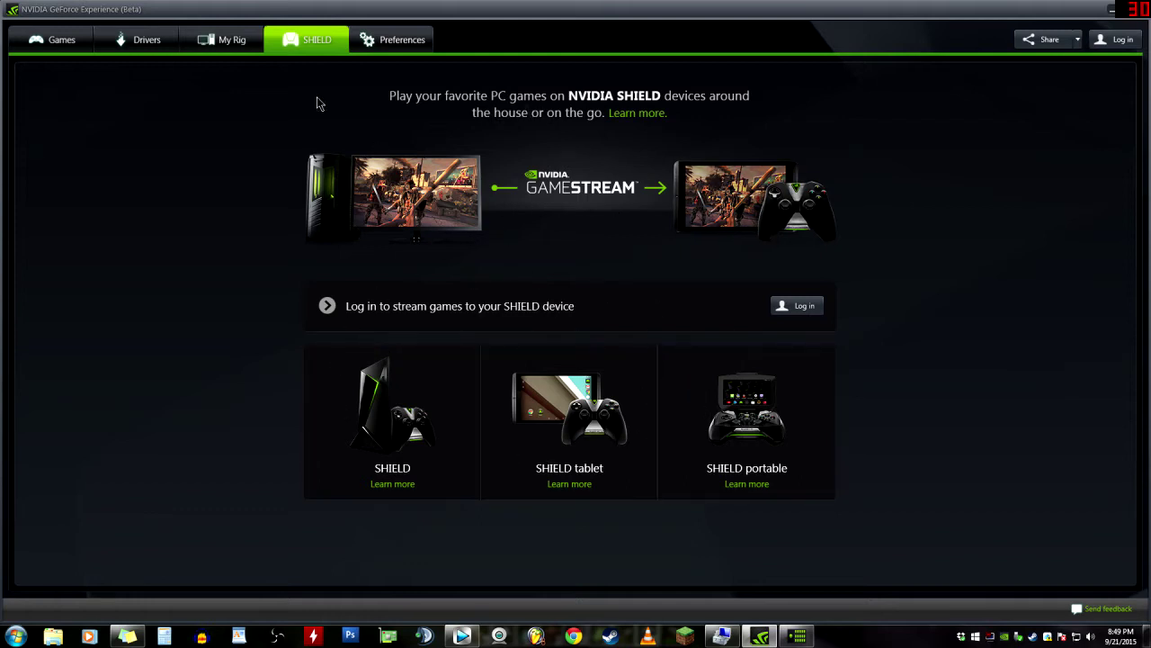
{"action": "left_click", "coordinate": [391, 40]}
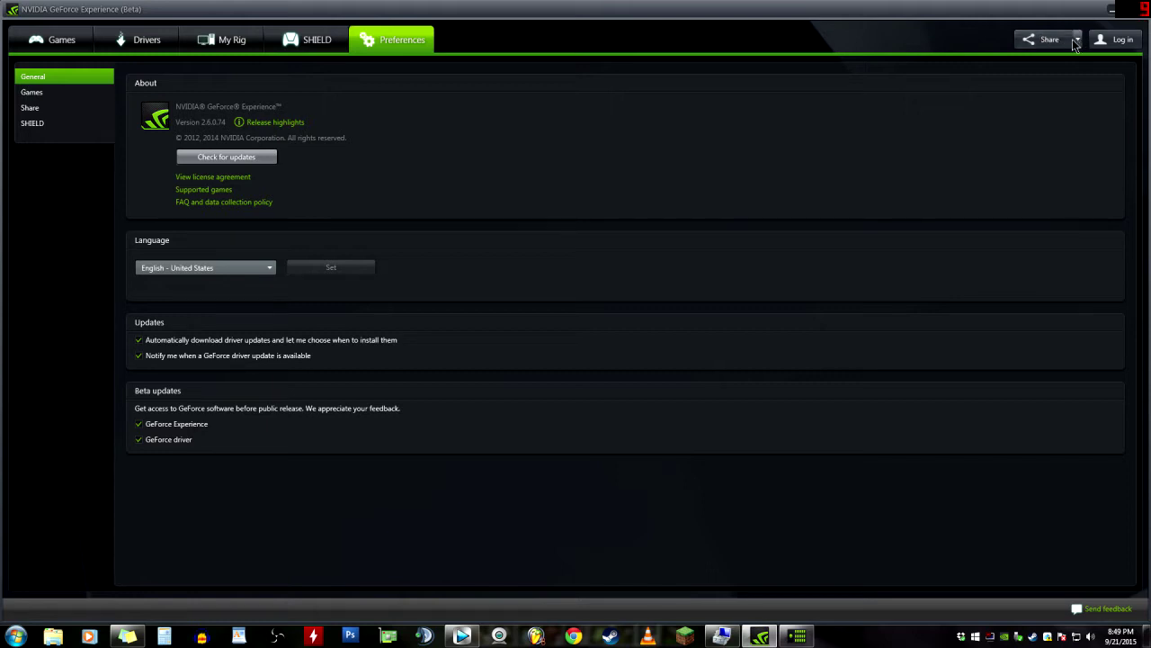
{"action": "left_click", "coordinate": [1008, 51]}
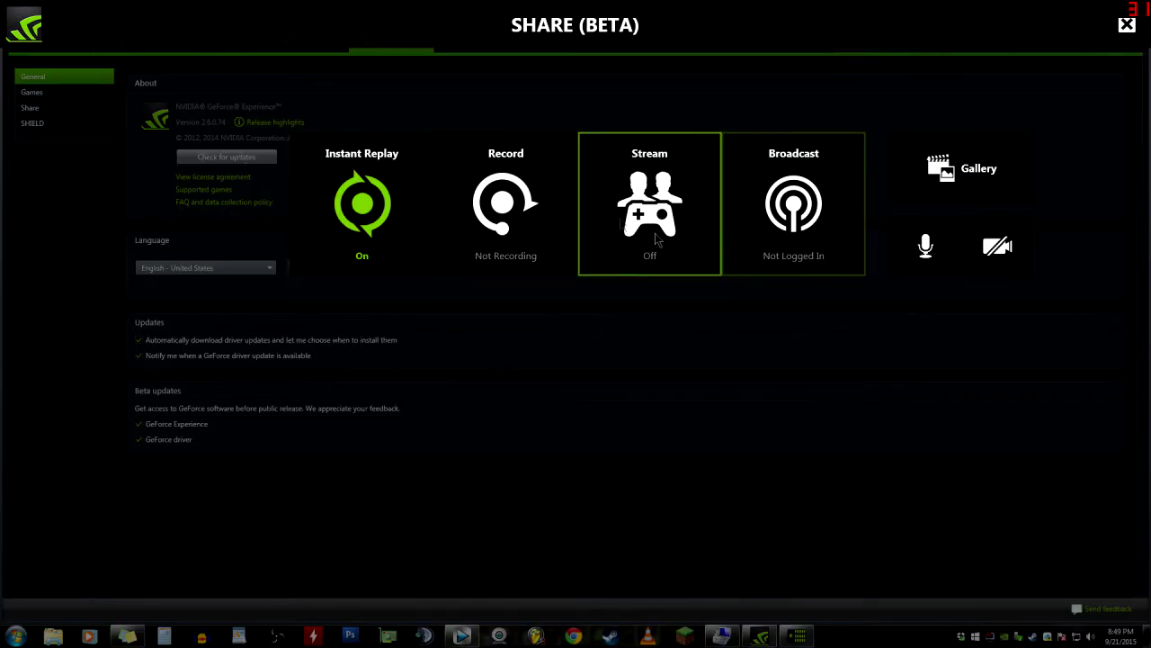
View the Instant Replay customization settings, return without saving, and close the Share overlay.
{"action": "left_click", "coordinate": [377, 209]}
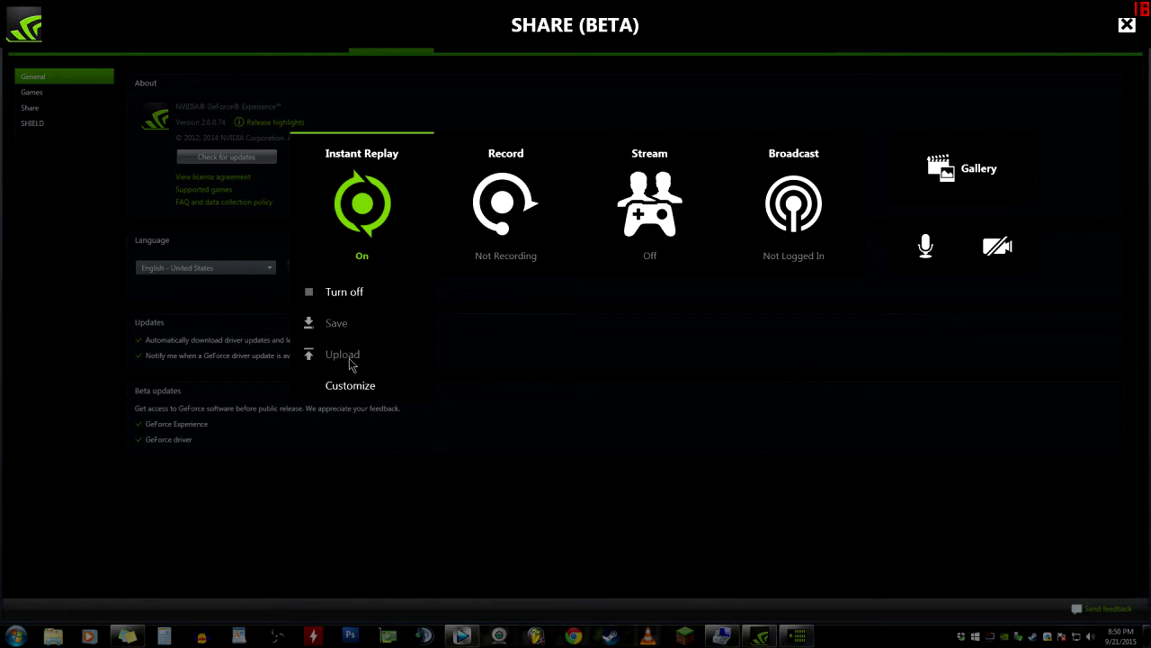
{"action": "left_click", "coordinate": [351, 389]}
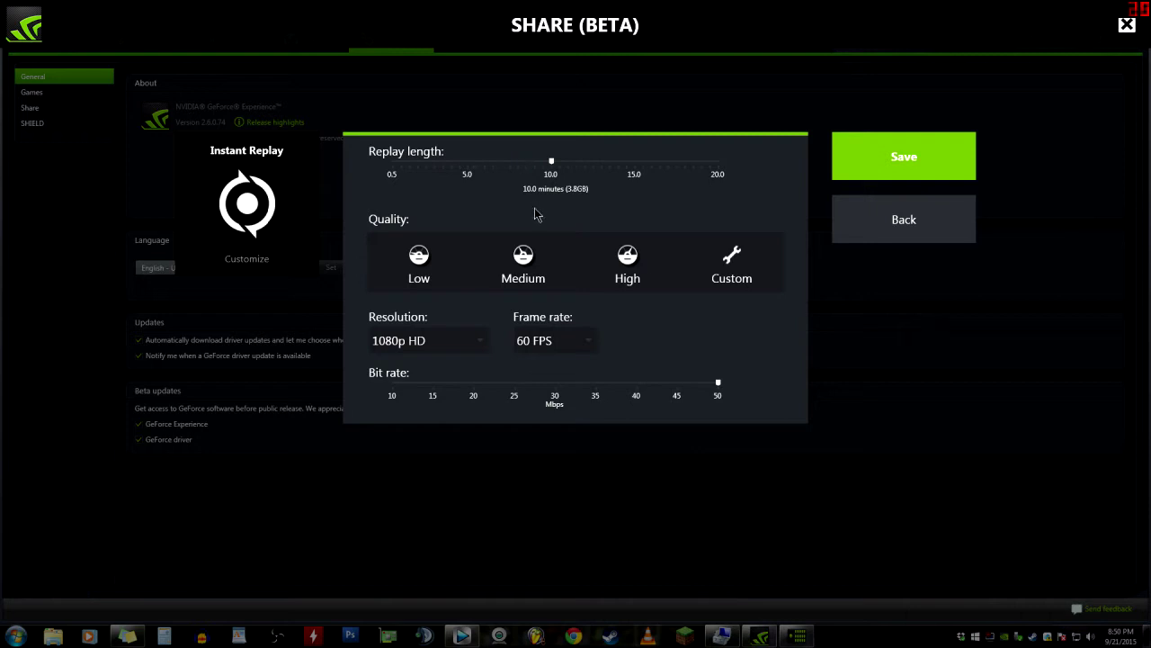
{"action": "left_click", "coordinate": [912, 218]}
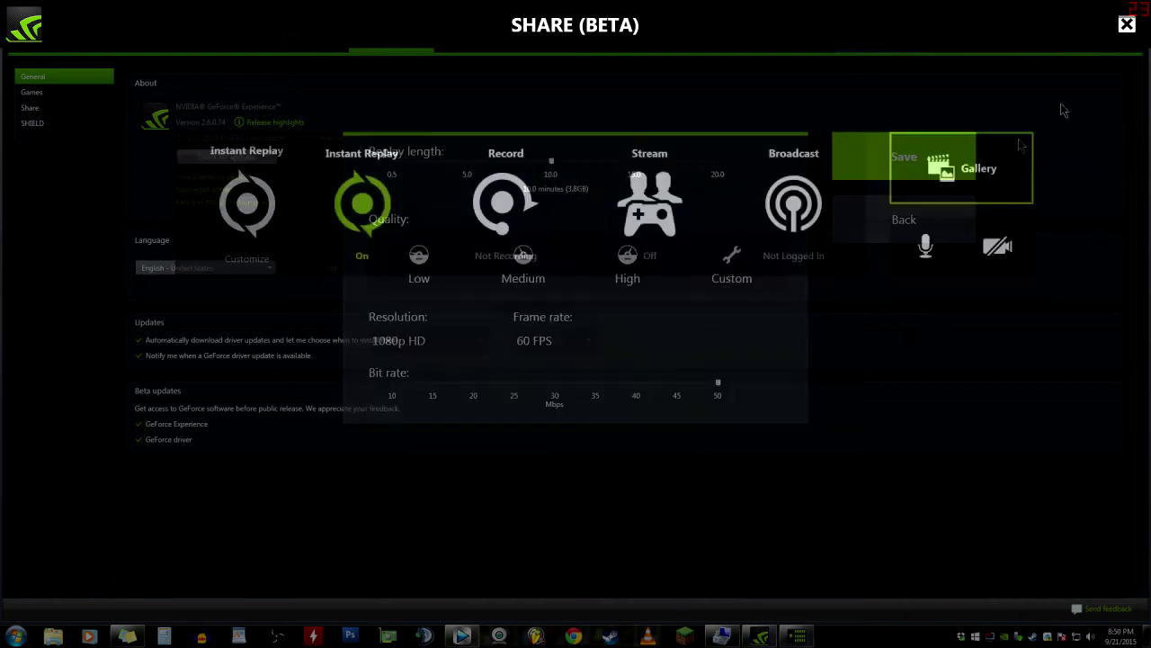
{"action": "left_click", "coordinate": [1127, 25]}
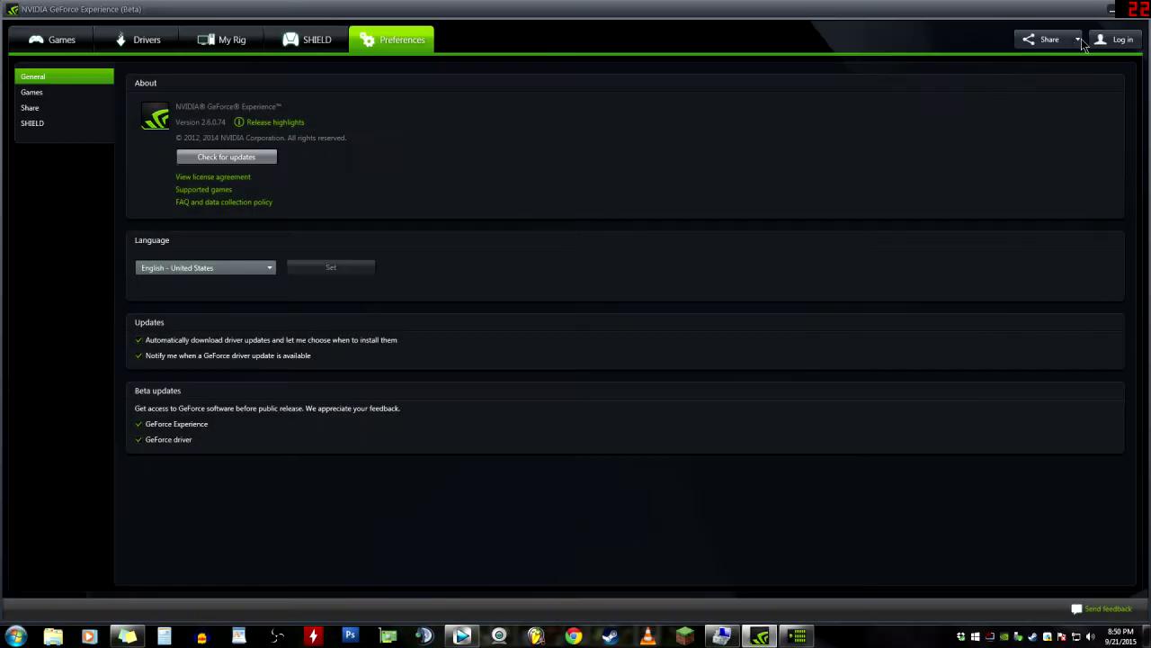
Open the Share preferences, examine the keyboard shortcuts for saving replays and toggling recording, and dismiss the iCloud notification.
{"action": "left_click", "coordinate": [1077, 40]}
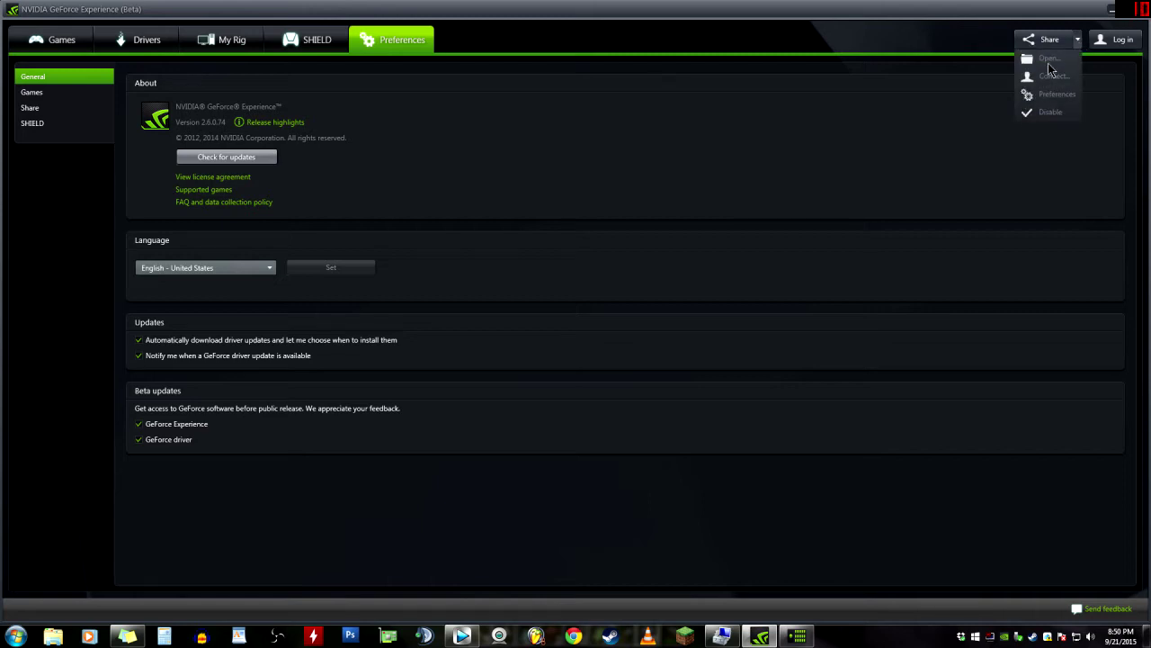
{"action": "left_click", "coordinate": [1057, 94]}
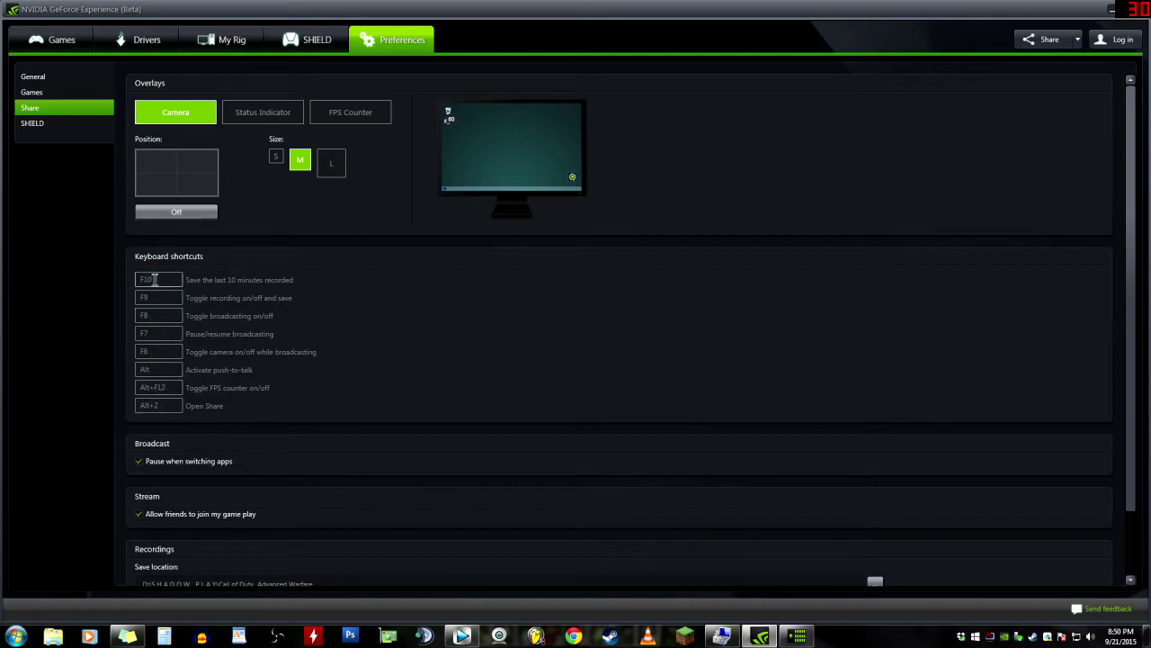
{"action": "left_click_drag", "start_coordinate": [155, 280], "coordinate": [84, 275]}
{"action": "left_click", "coordinate": [186, 288]}
{"action": "double_click", "coordinate": [156, 299]}
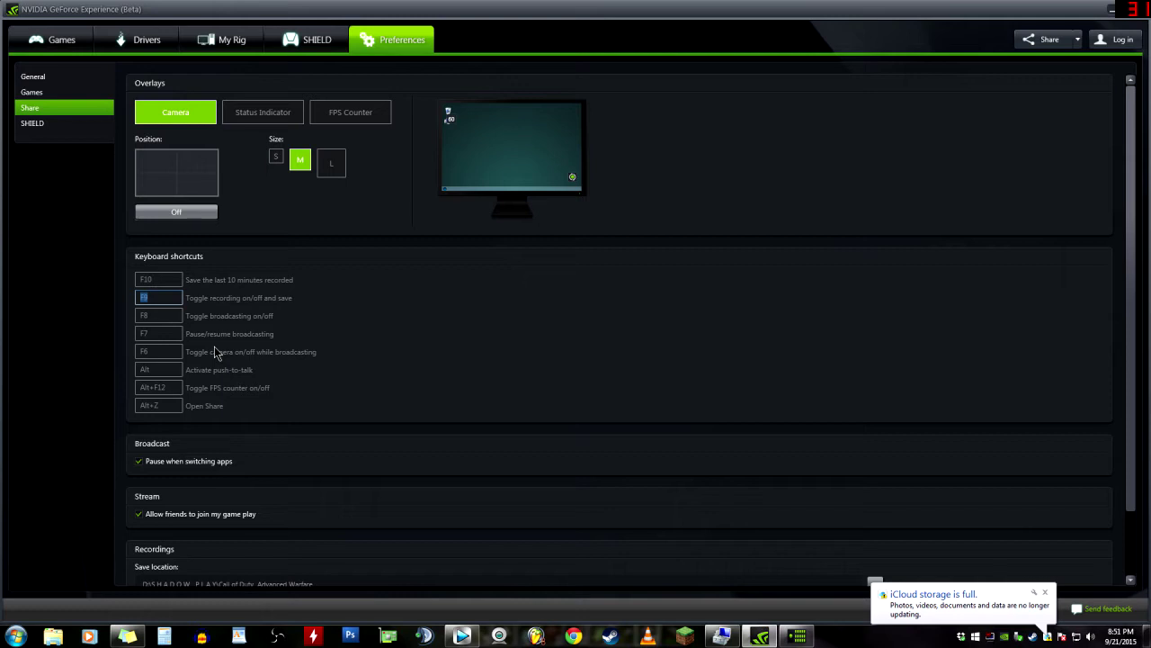
{"action": "left_click", "coordinate": [1044, 593]}
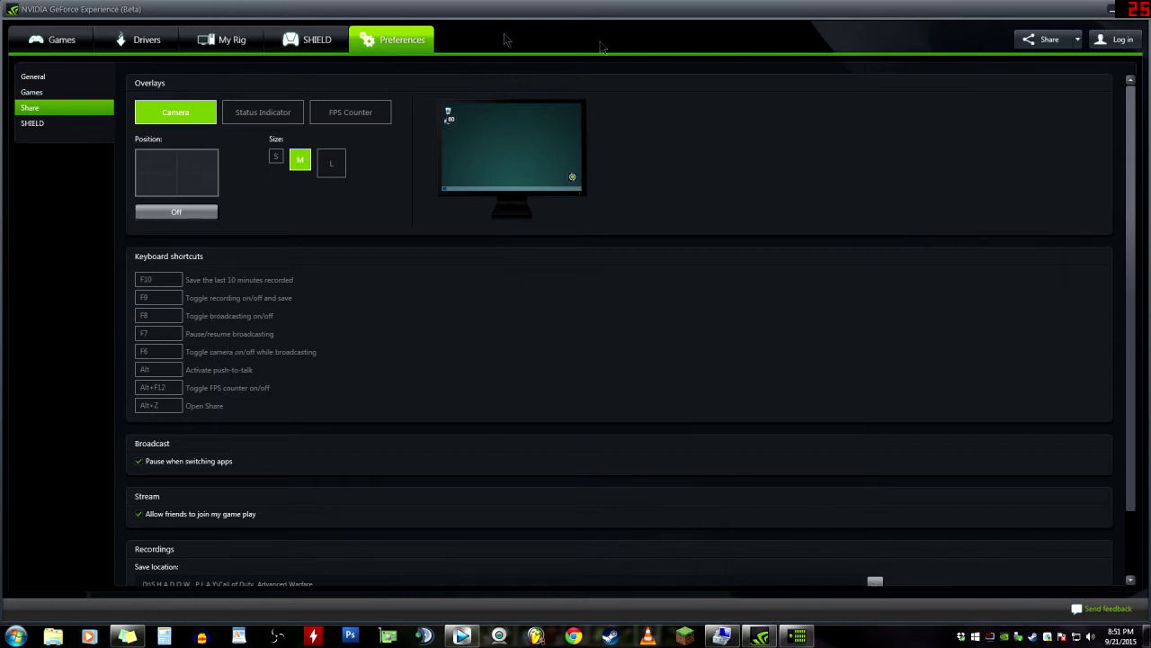
Try to open the Twitch login for Broadcast in the Share overlay, and turn Instant Replay off.
{"action": "left_click", "coordinate": [1049, 41]}
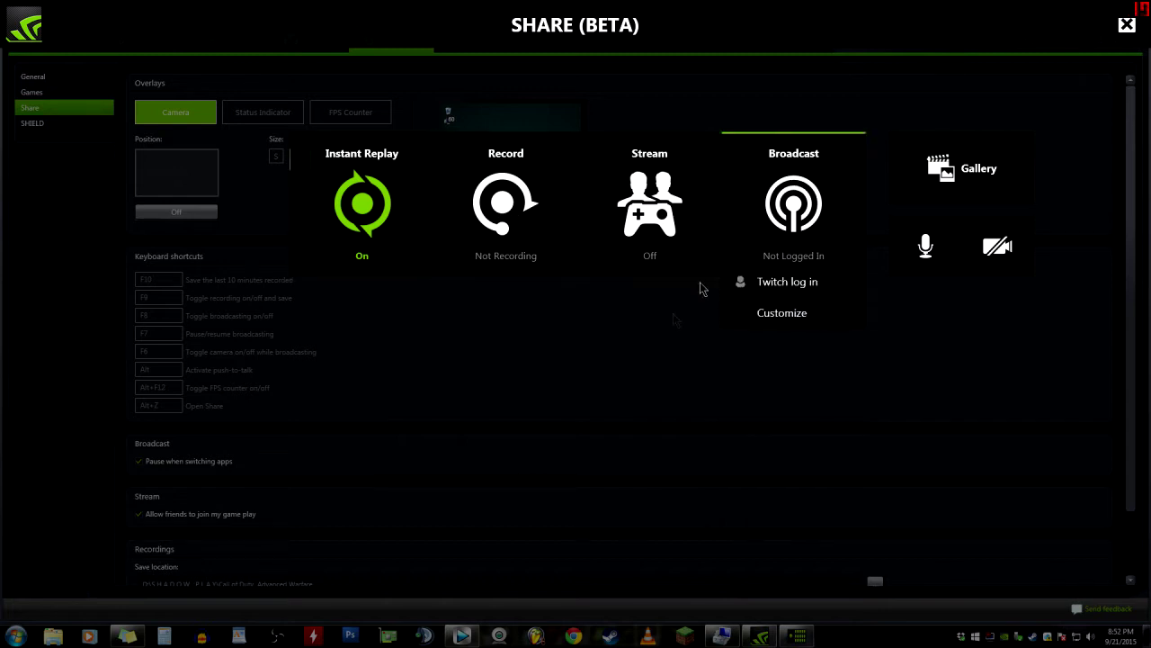
{"action": "mouse_move", "coordinate": [793, 255]}
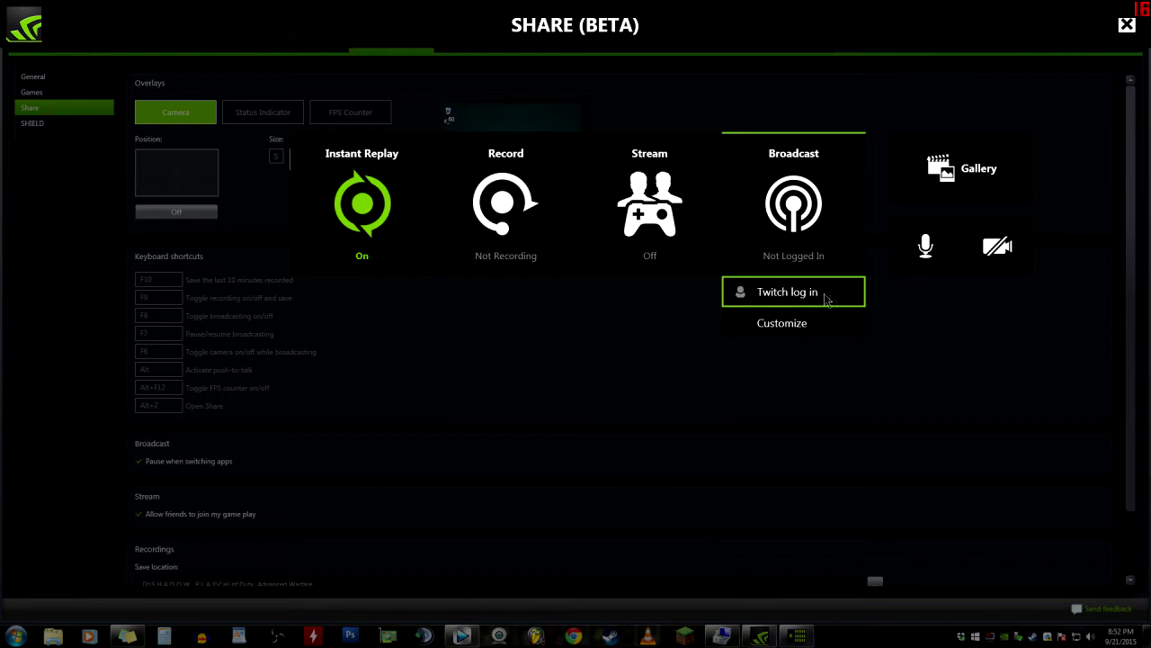
{"action": "left_click", "coordinate": [785, 299]}
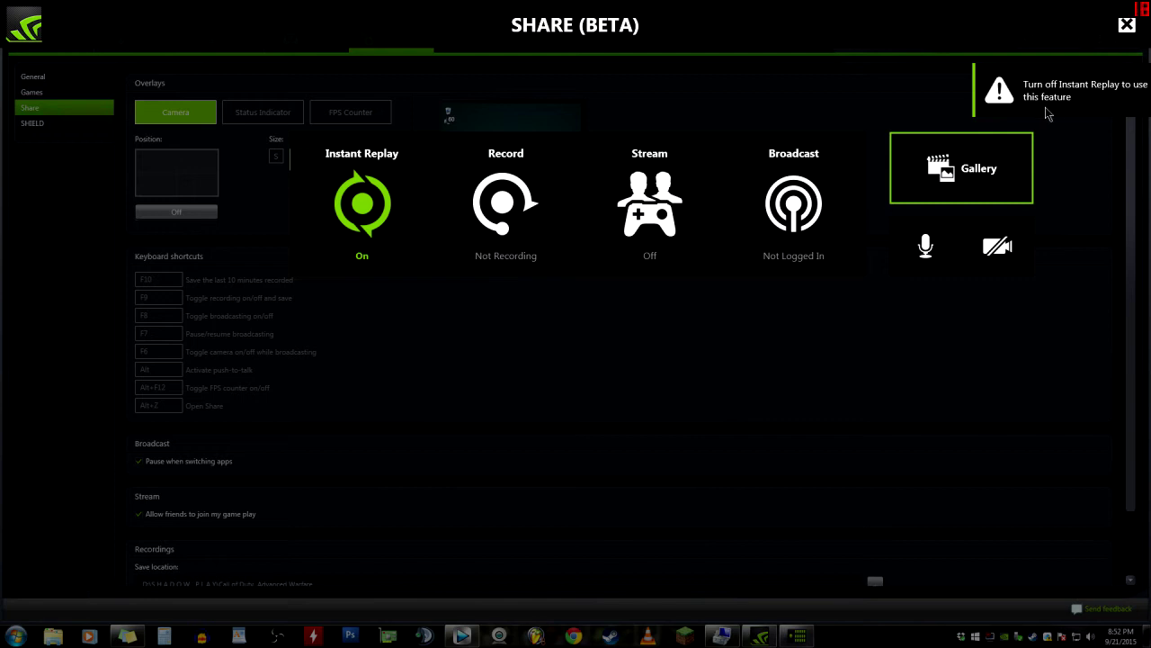
{"action": "left_click", "coordinate": [351, 207]}
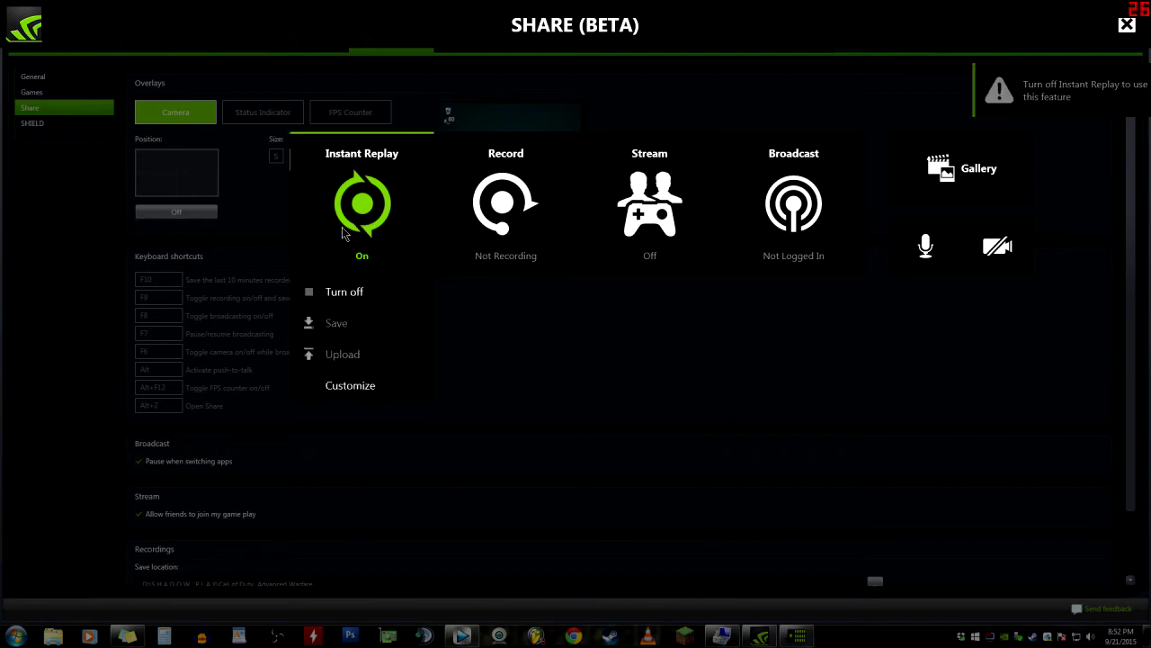
{"action": "left_click", "coordinate": [349, 293]}
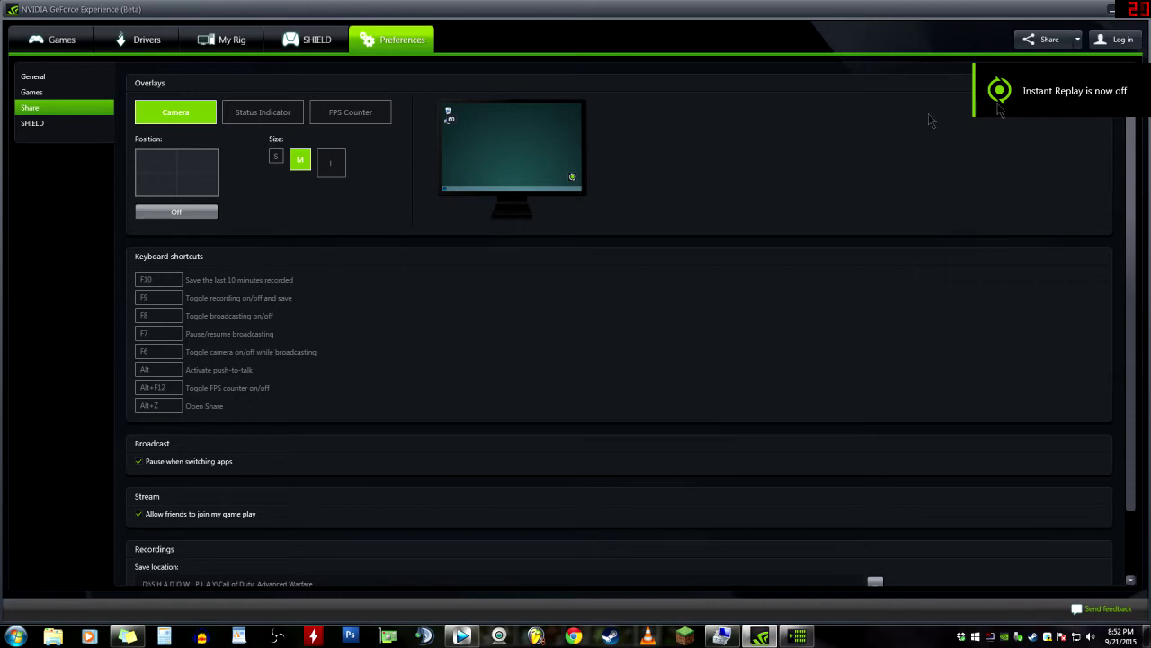
Reopen the Share overlay, view Broadcast's Twitch login form, and leave it without logging in.
{"action": "left_click", "coordinate": [1044, 39]}
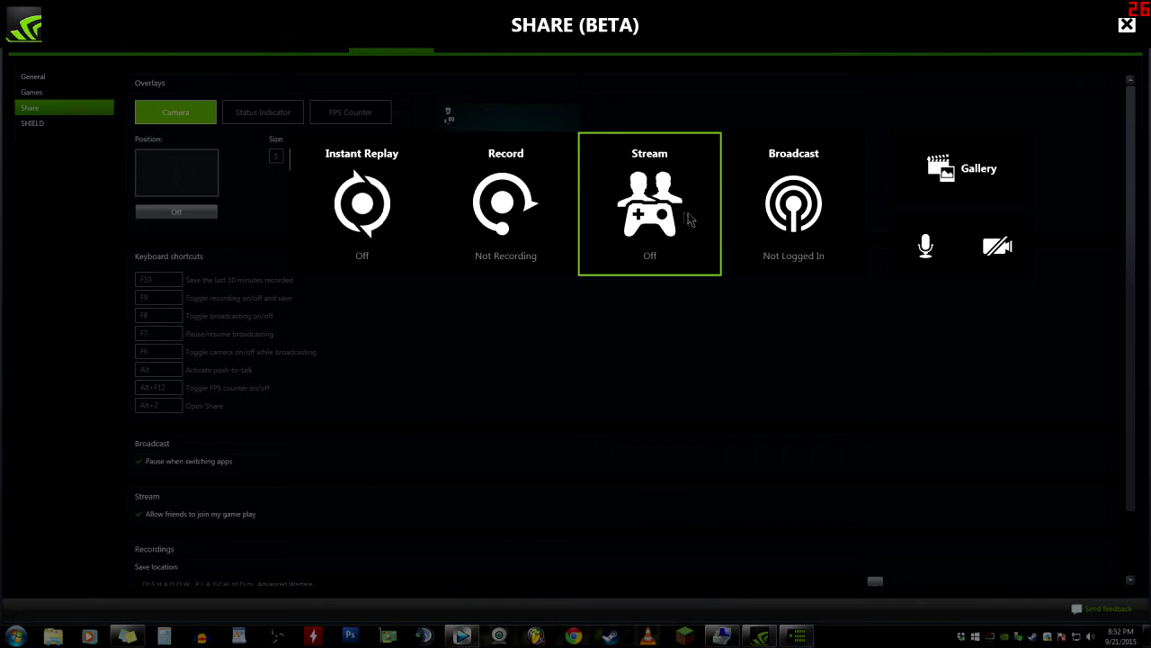
{"action": "left_click", "coordinate": [790, 205]}
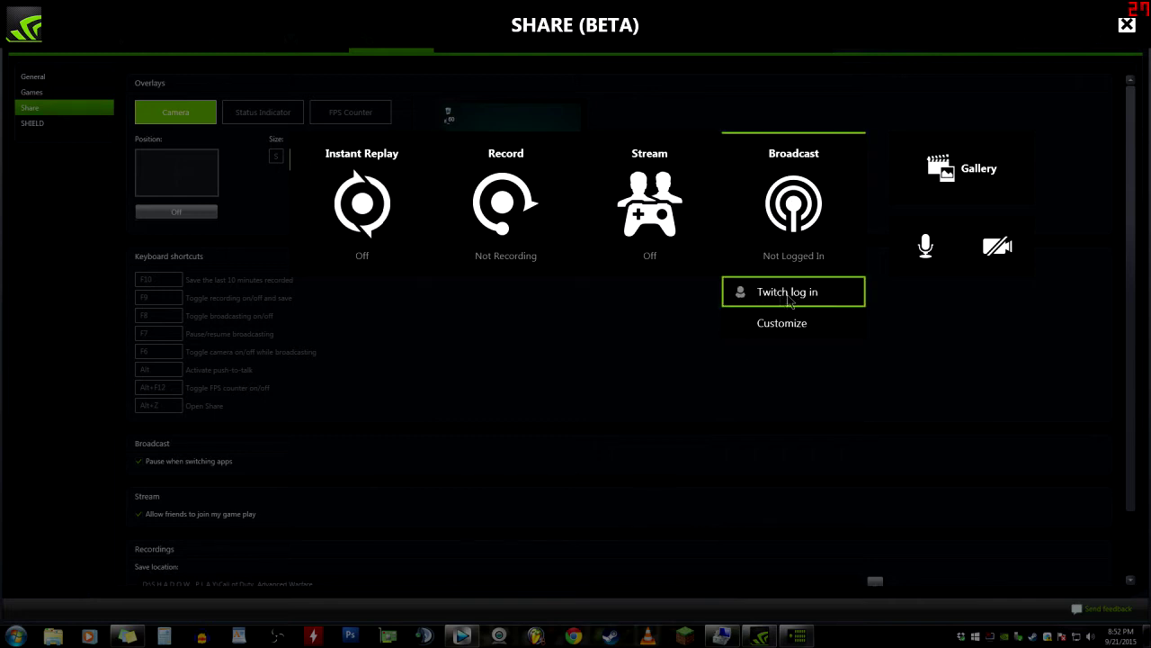
{"action": "left_click", "coordinate": [788, 298]}
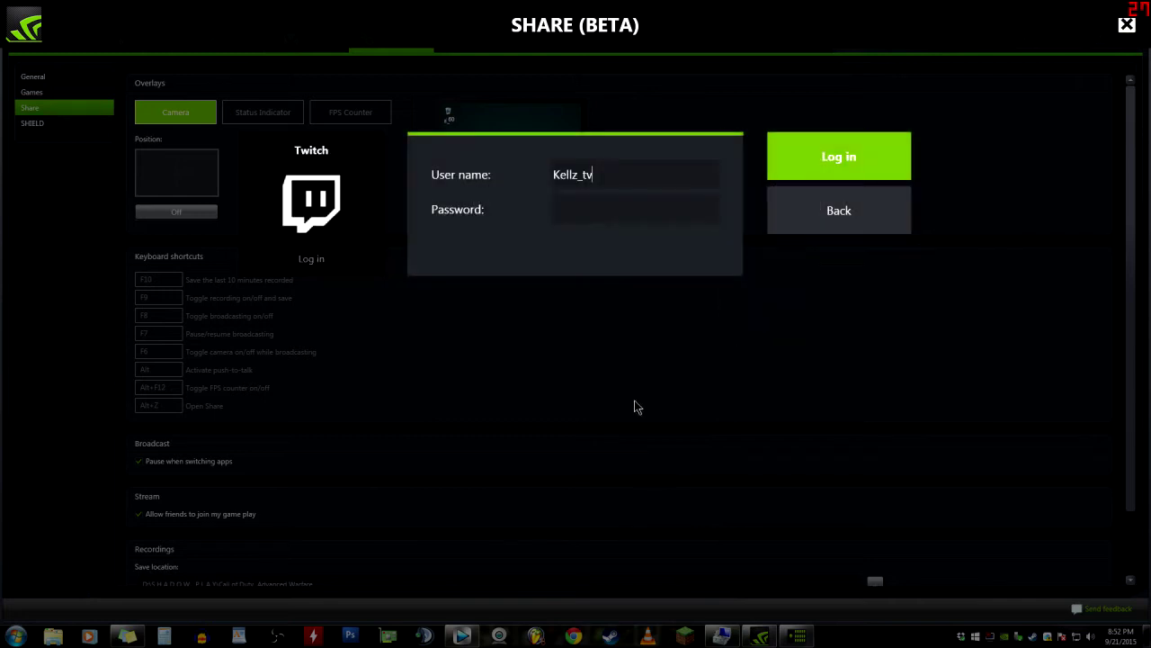
{"action": "left_click", "coordinate": [565, 212]}
{"action": "left_click", "coordinate": [838, 214]}
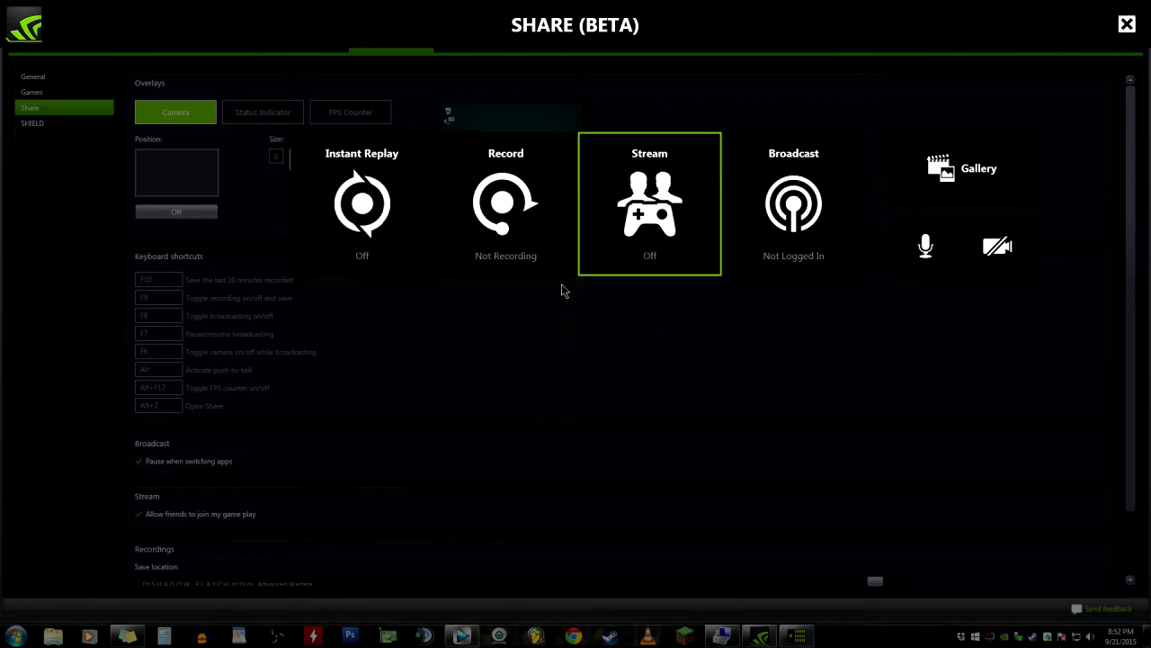
{"action": "left_click", "coordinate": [1125, 27]}
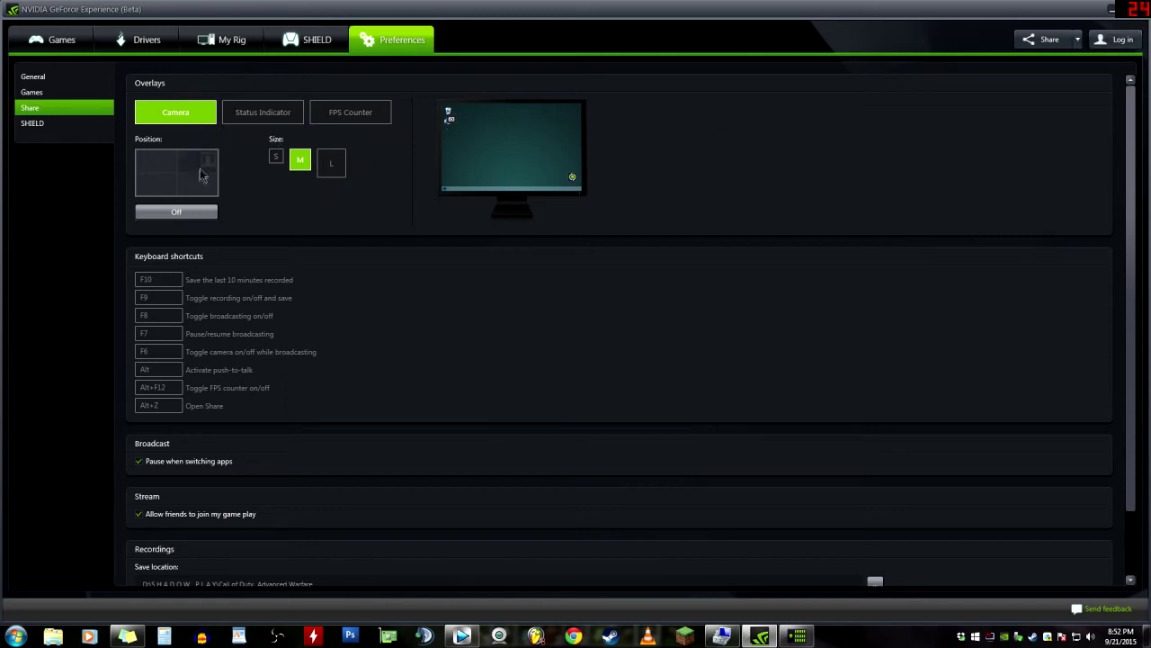
Place the camera overlay in the upper-left quadrant, compare its sizes and keep M, and show the status indicator's overlay settings.
{"action": "mouse_move", "coordinate": [162, 160]}
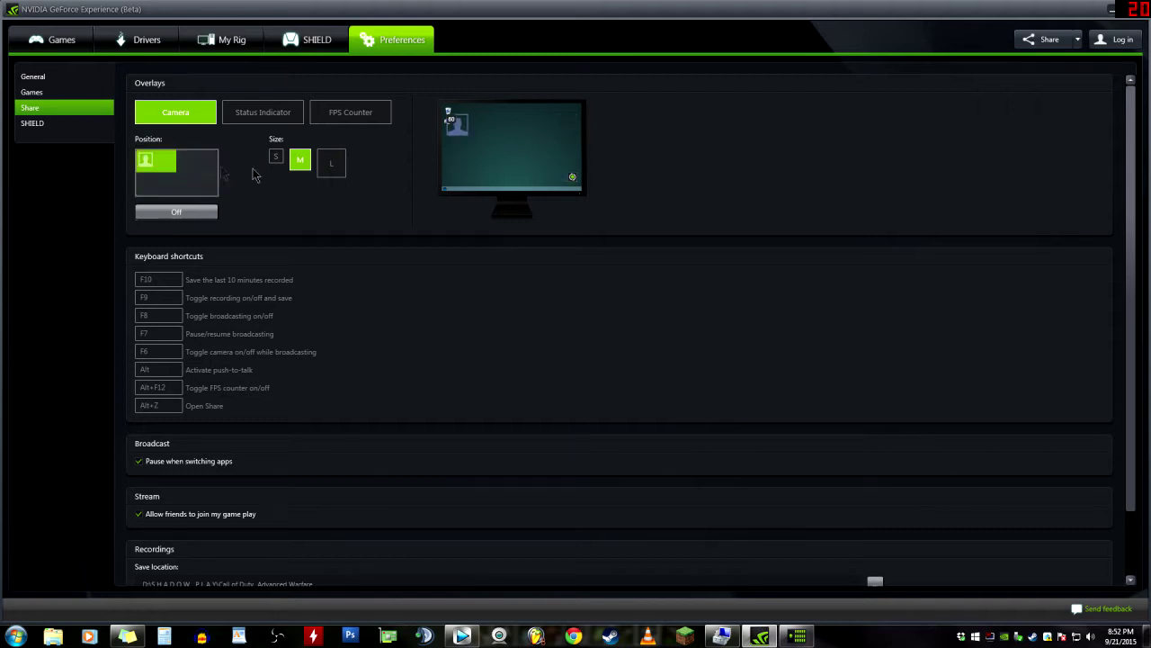
{"action": "left_click", "coordinate": [328, 172]}
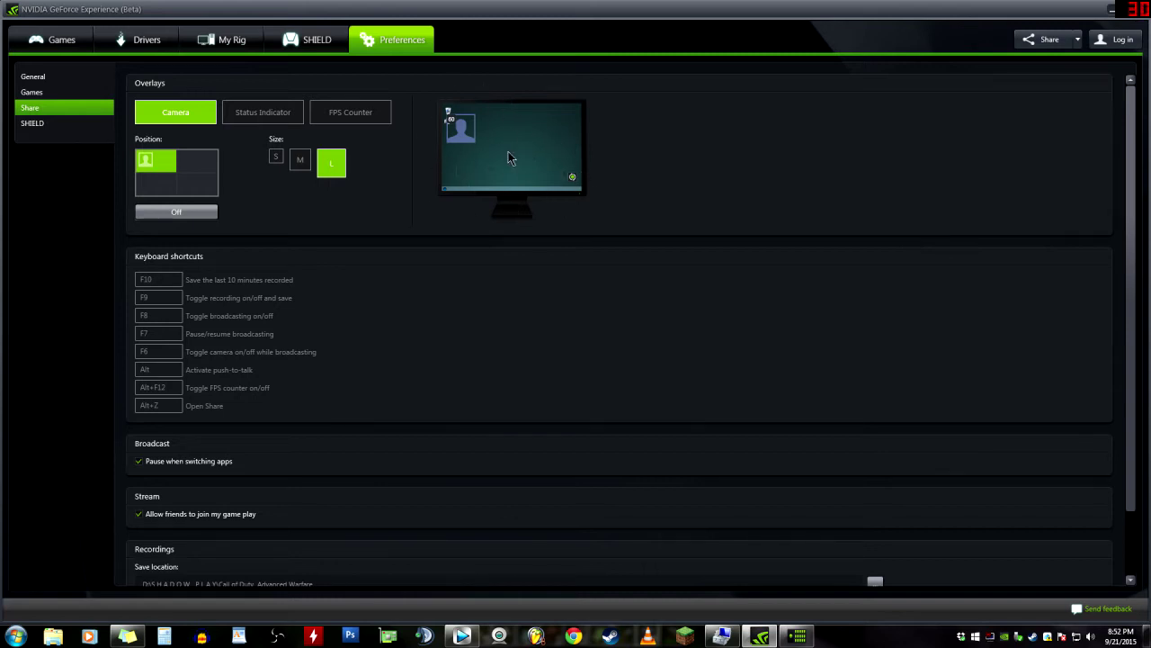
{"action": "left_click", "coordinate": [311, 171]}
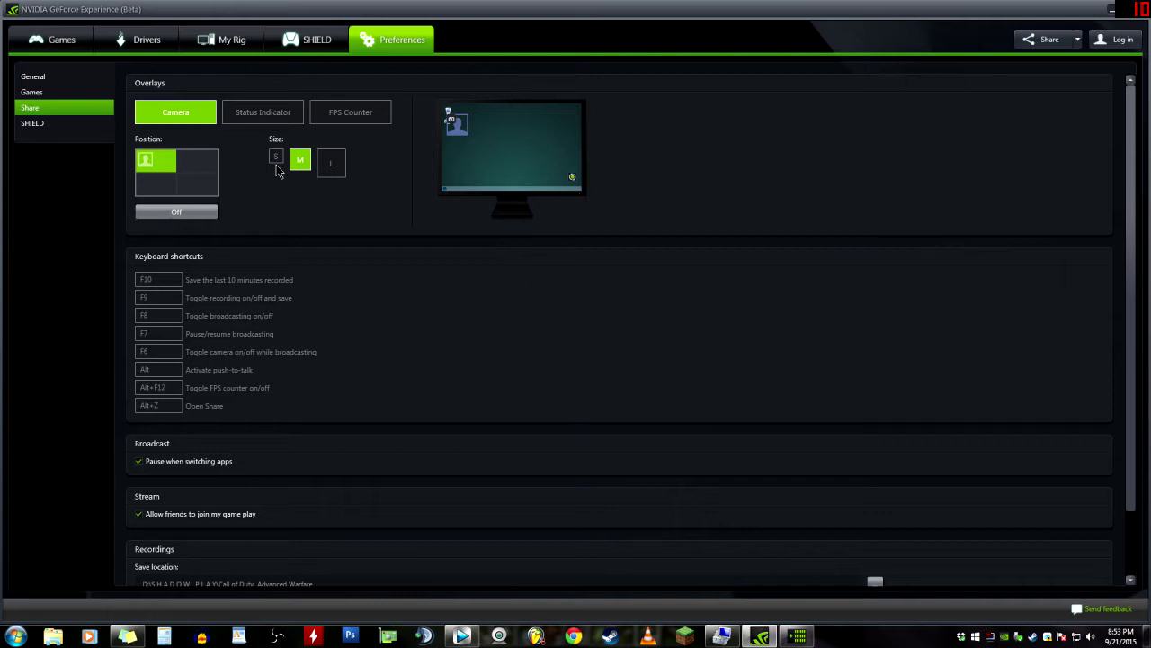
{"action": "left_click", "coordinate": [276, 165]}
{"action": "left_click", "coordinate": [300, 162]}
{"action": "left_click", "coordinate": [271, 115]}
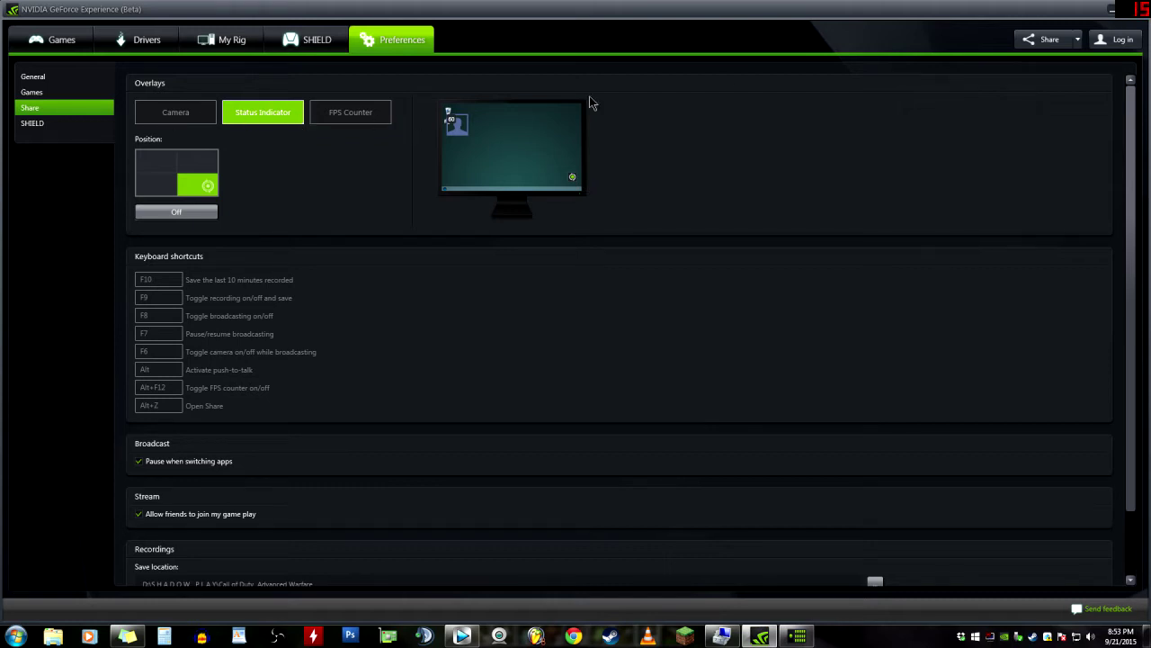
Open the Instant Replay customization, try the maximum 20-minute replay length, restore 10 minutes and go back without saving.
{"action": "left_click", "coordinate": [1044, 40]}
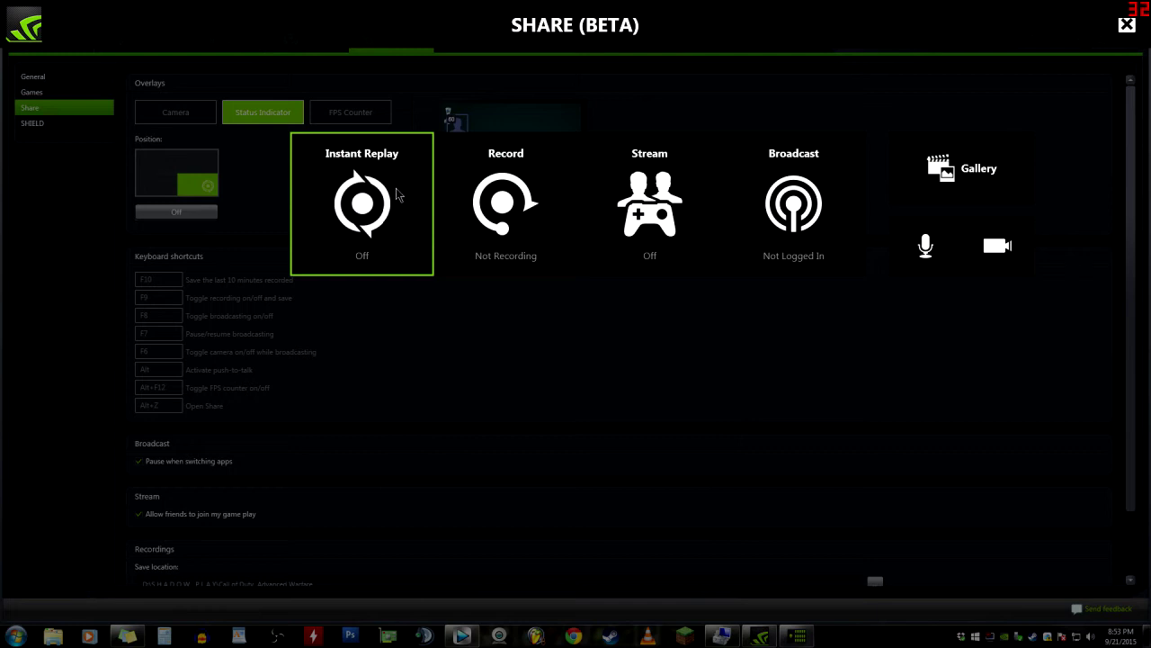
{"action": "left_click", "coordinate": [373, 199]}
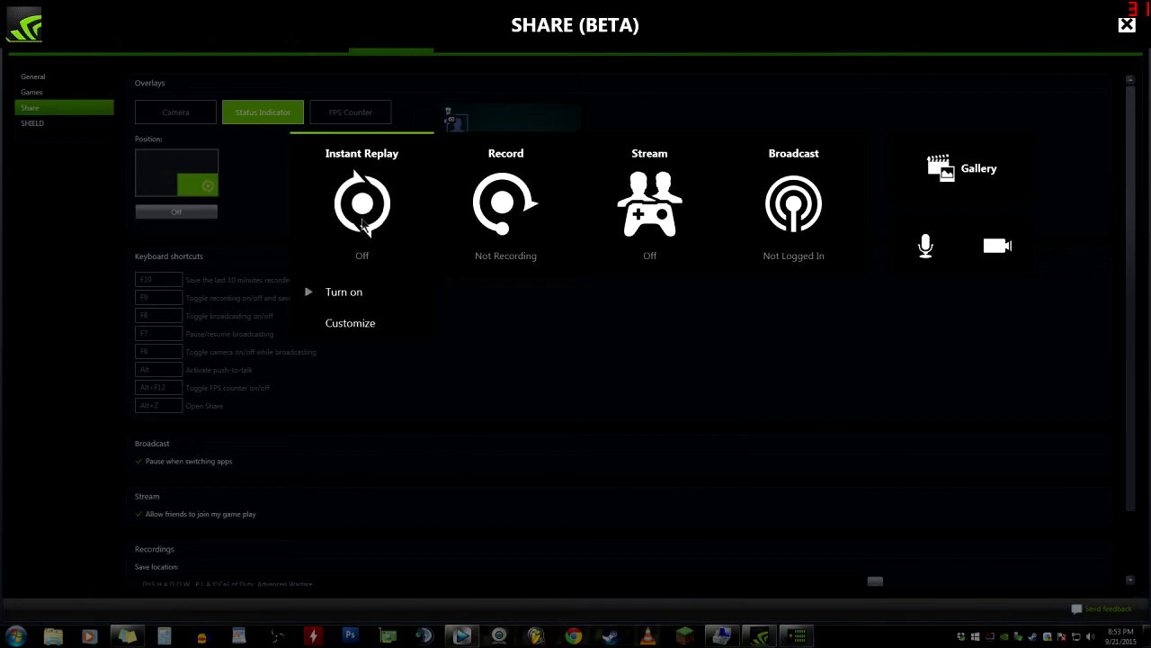
{"action": "left_click", "coordinate": [369, 326]}
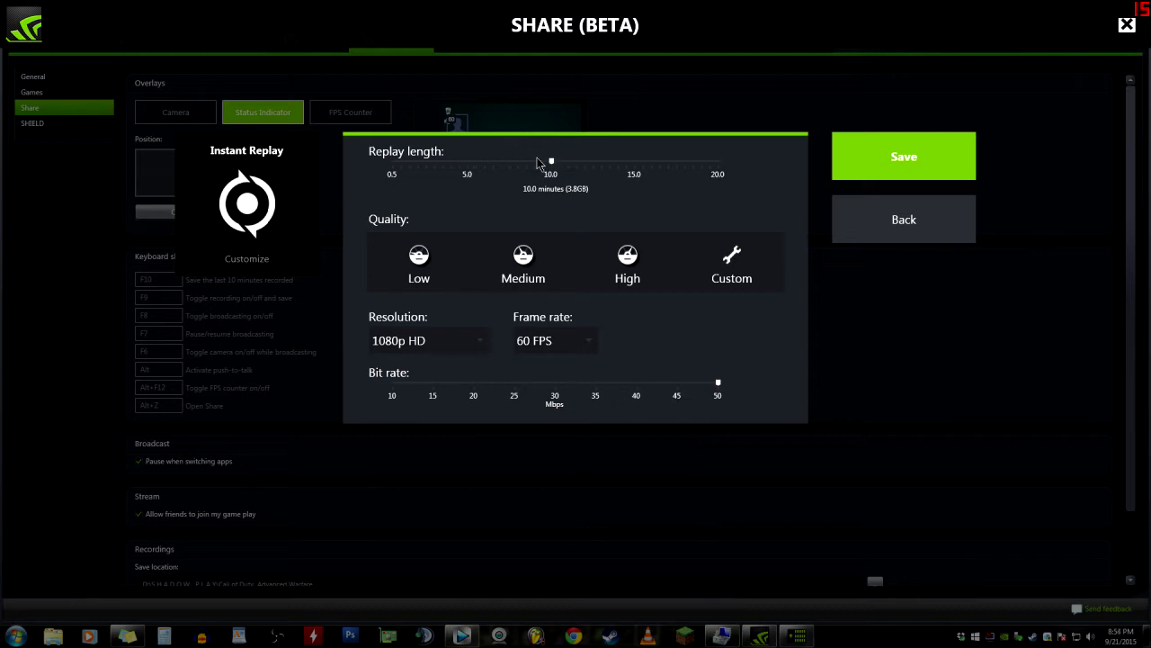
{"action": "left_click_drag", "start_coordinate": [538, 162], "coordinate": [738, 170]}
{"action": "left_click_drag", "start_coordinate": [718, 166], "coordinate": [552, 165]}
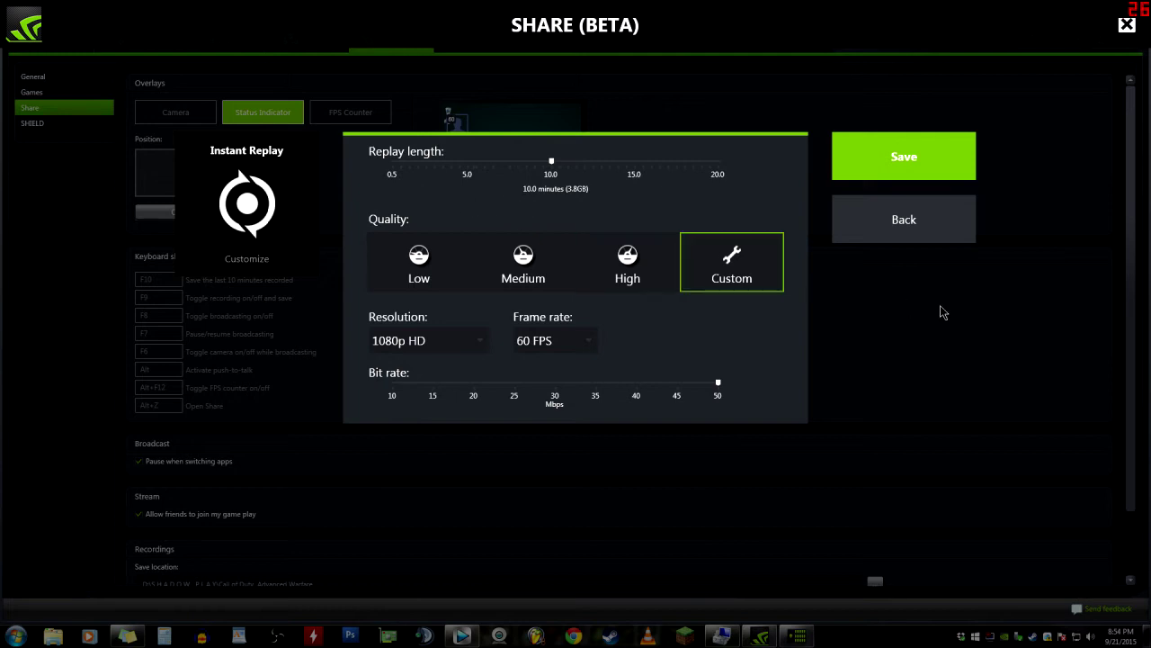
{"action": "left_click", "coordinate": [920, 240]}
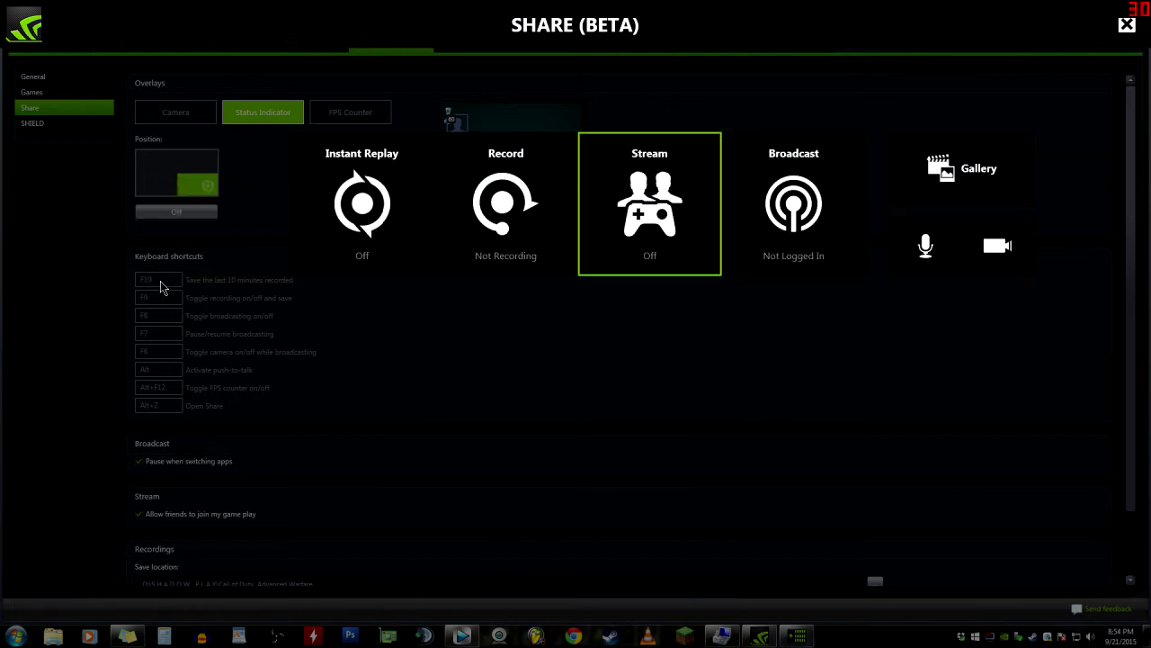
Reopen the Instant Replay customization, try longer replay lengths such as 15 minutes, and return the length to 10 minutes.
{"action": "left_click", "coordinate": [369, 202]}
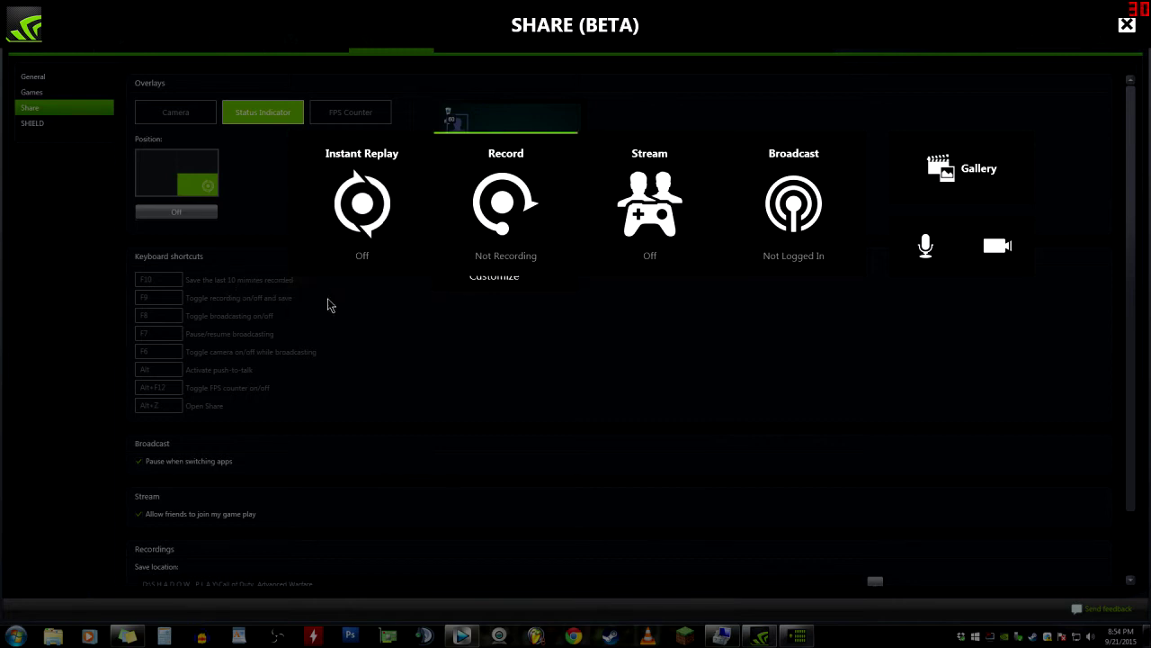
{"action": "left_click", "coordinate": [370, 326]}
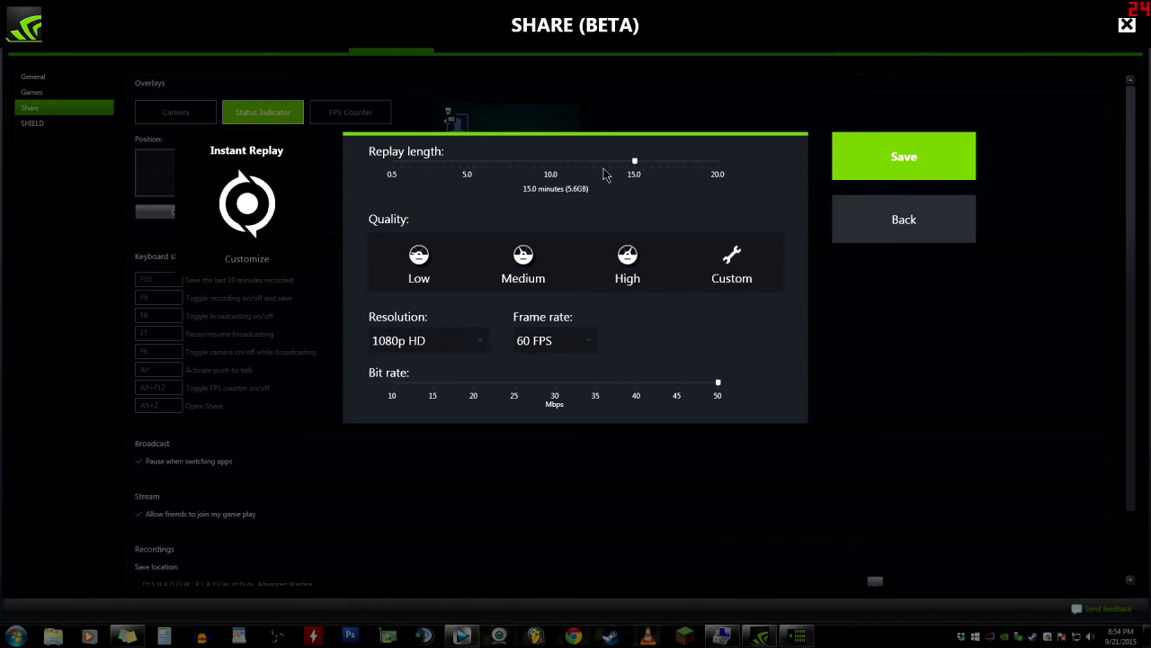
{"action": "left_click", "coordinate": [553, 178]}
{"action": "left_click_drag", "start_coordinate": [553, 163], "coordinate": [643, 165]}
{"action": "left_click_drag", "start_coordinate": [720, 165], "coordinate": [551, 162]}
Compare the Low, Medium, High and Custom quality presets for Instant Replay.
{"action": "left_click", "coordinate": [423, 270]}
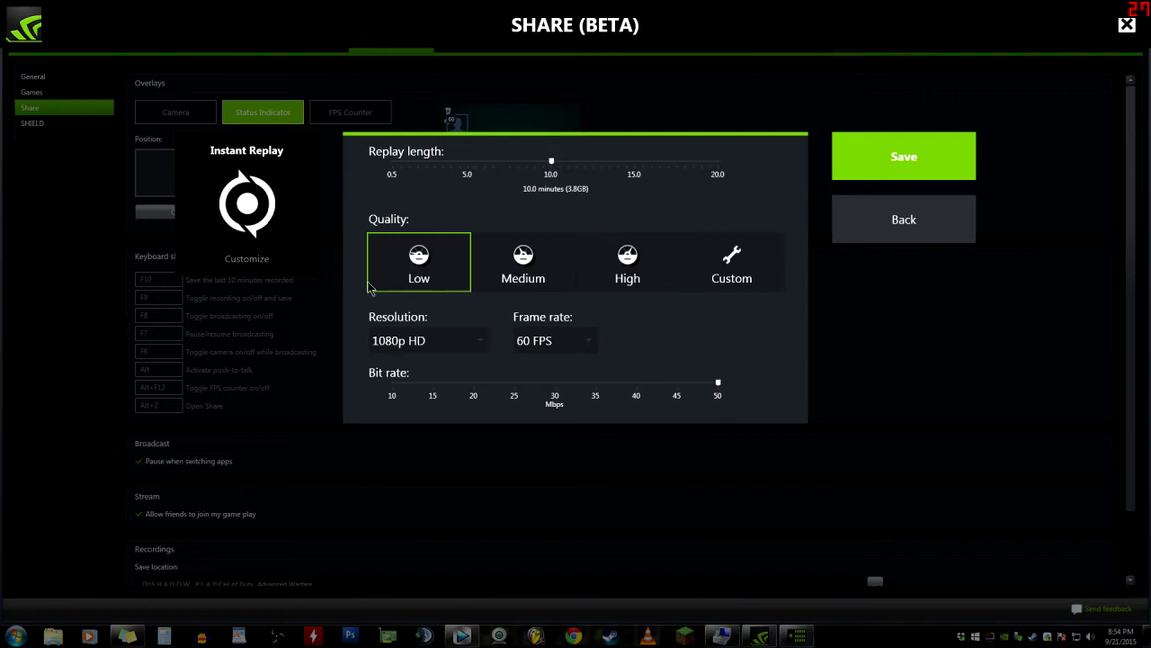
{"action": "left_click", "coordinate": [746, 310]}
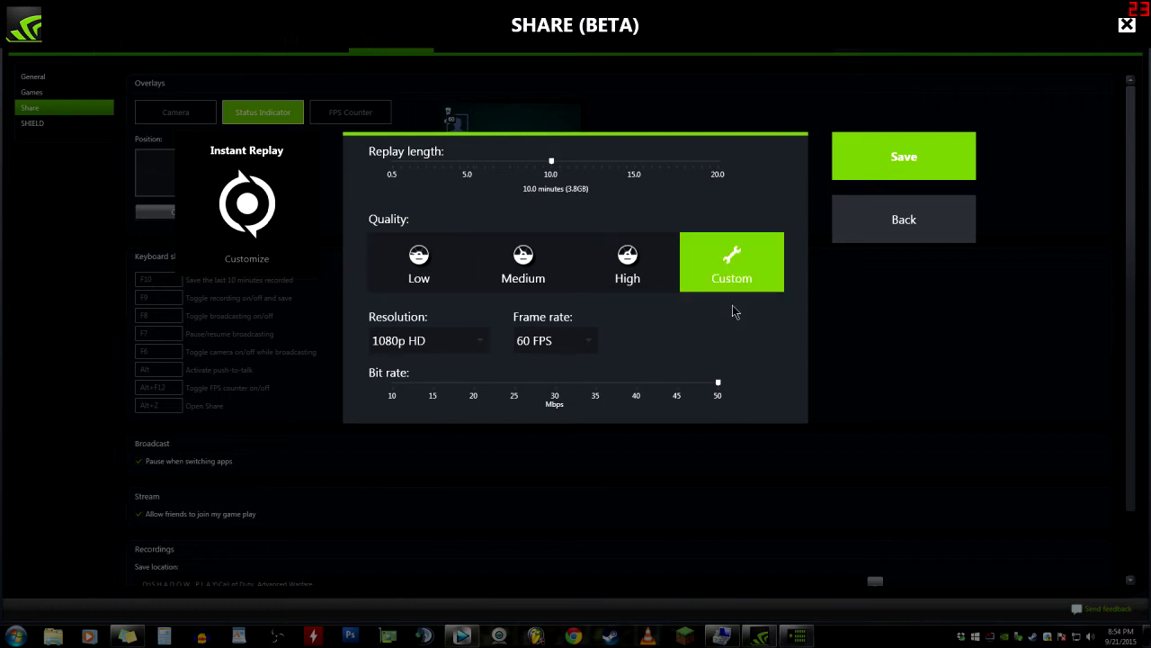
{"action": "left_click", "coordinate": [517, 274]}
{"action": "left_click", "coordinate": [620, 279]}
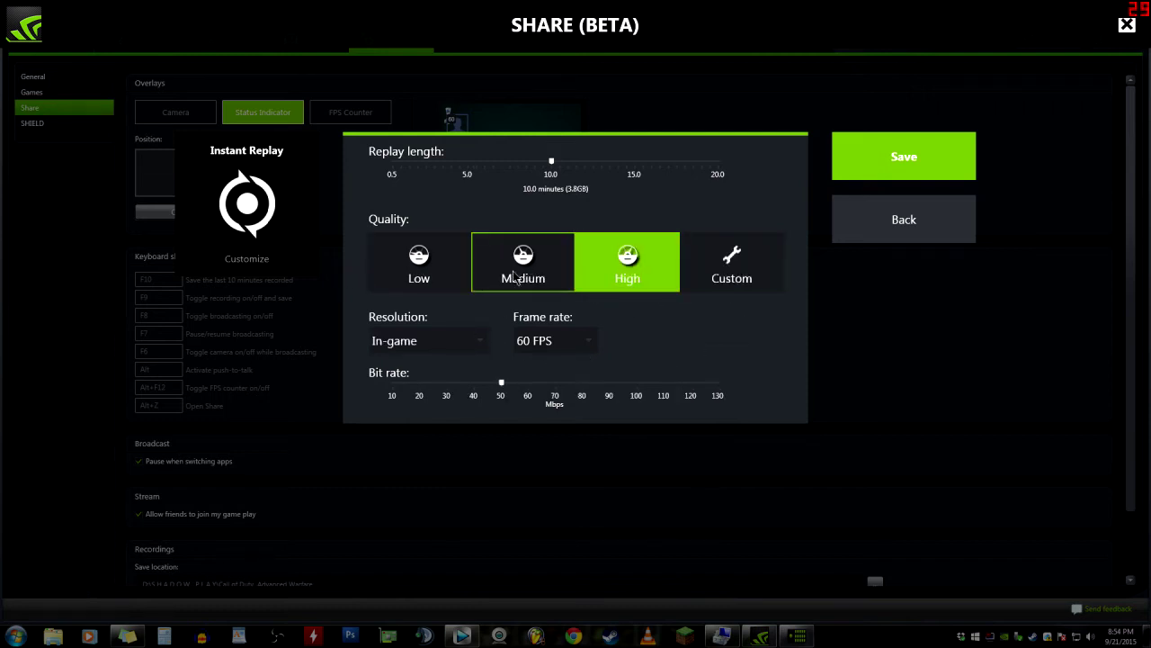
{"action": "left_click", "coordinate": [439, 270]}
{"action": "left_click", "coordinate": [632, 282]}
{"action": "left_click", "coordinate": [694, 275]}
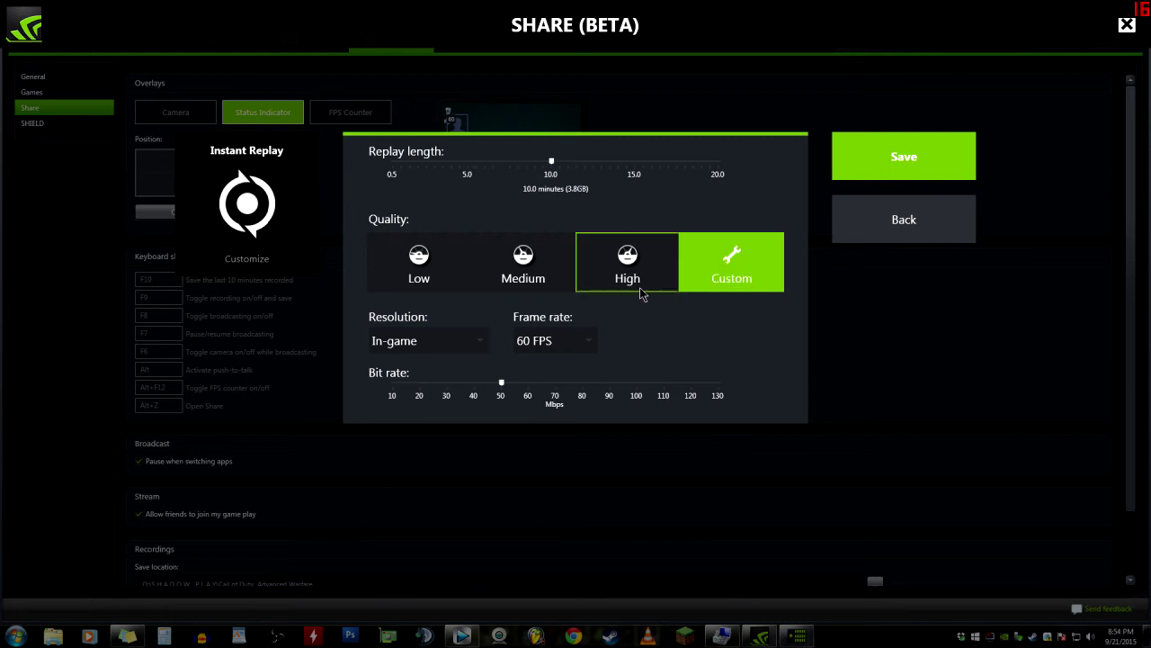
Select the Low quality preset for Instant Replay and view the resolutions offered, keeping In-game.
{"action": "left_click", "coordinate": [419, 277]}
{"action": "left_click", "coordinate": [472, 342]}
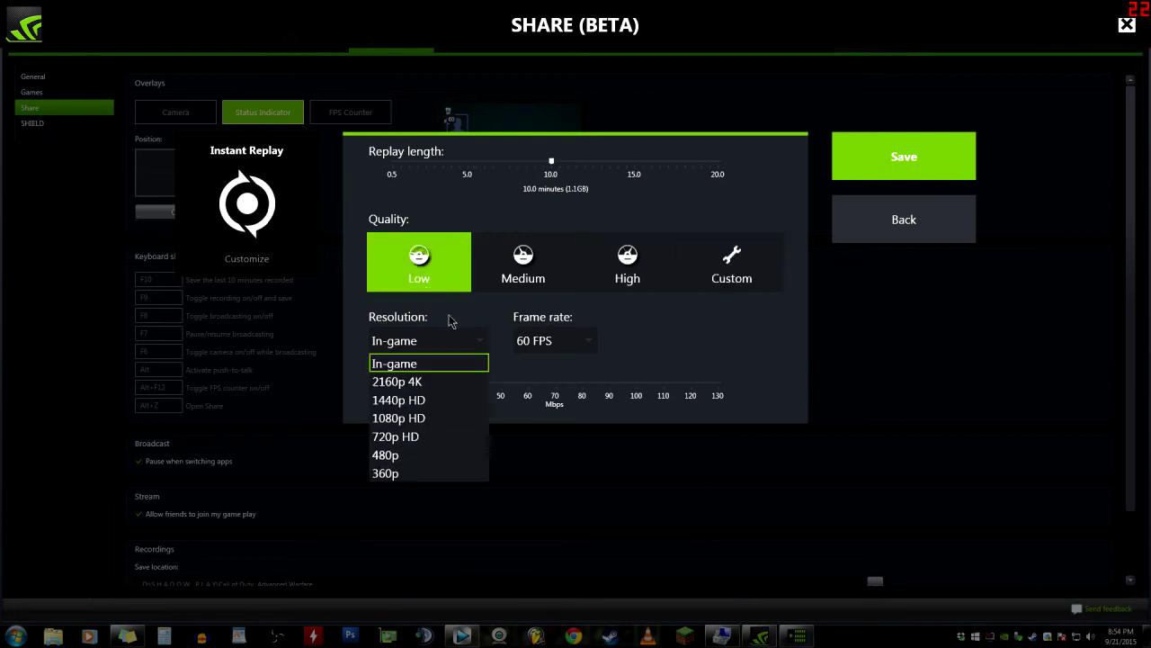
{"action": "left_click", "coordinate": [448, 347]}
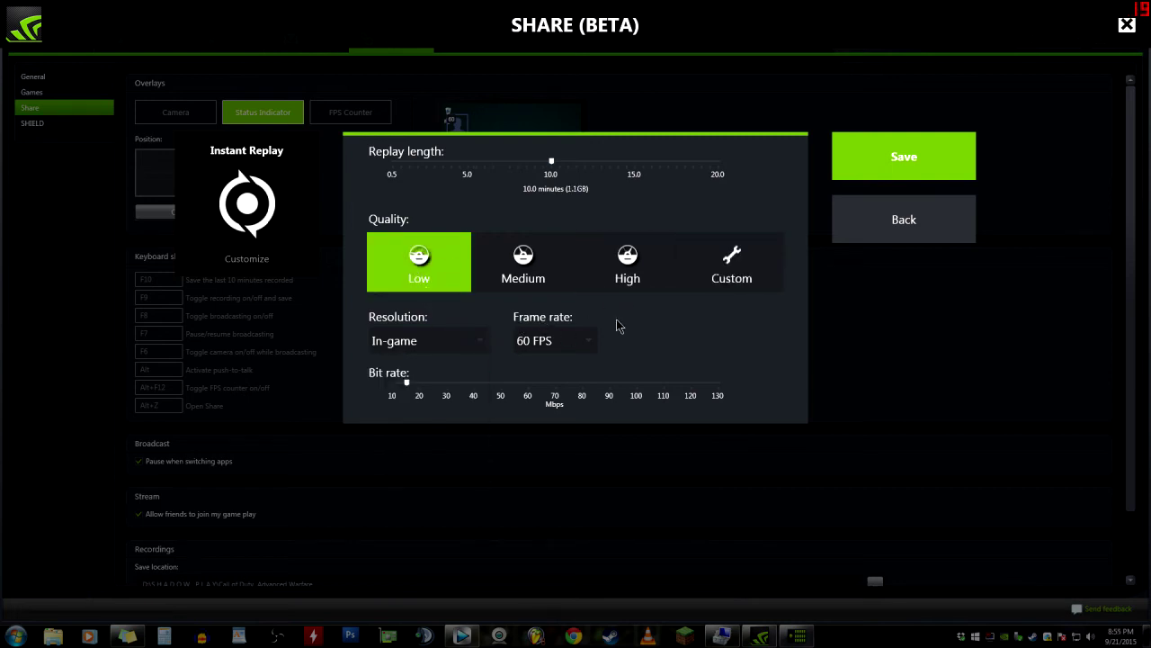
Select the Custom quality preset for Instant Replay and set its resolution to 1080p HD.
{"action": "left_click", "coordinate": [709, 274]}
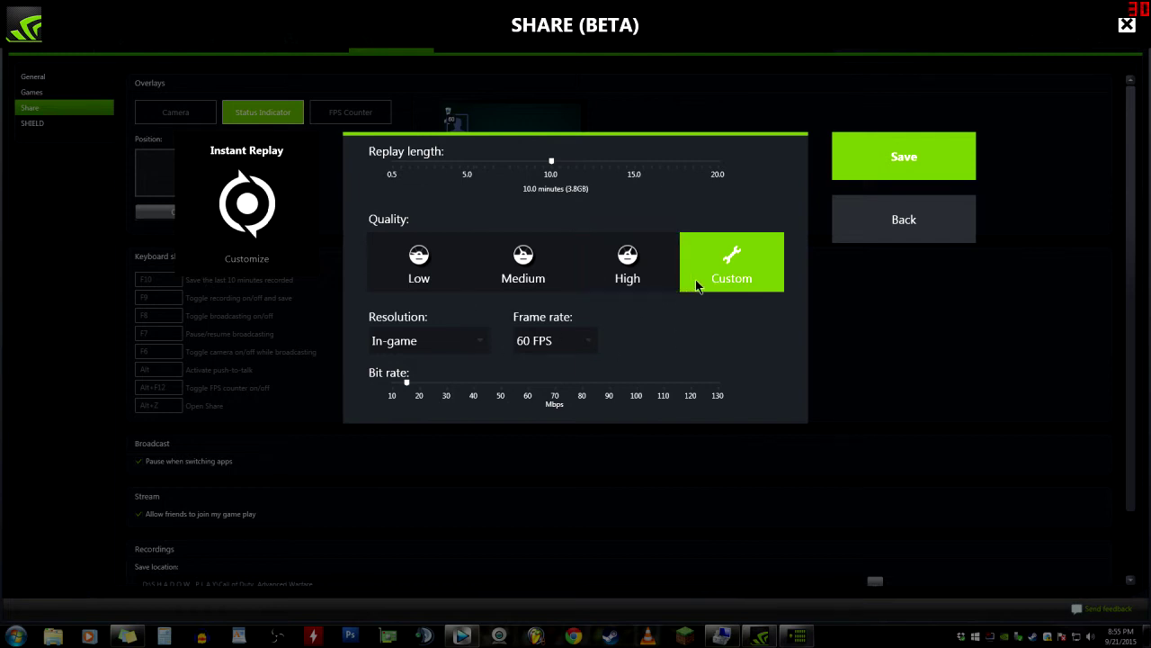
{"action": "left_click", "coordinate": [430, 340]}
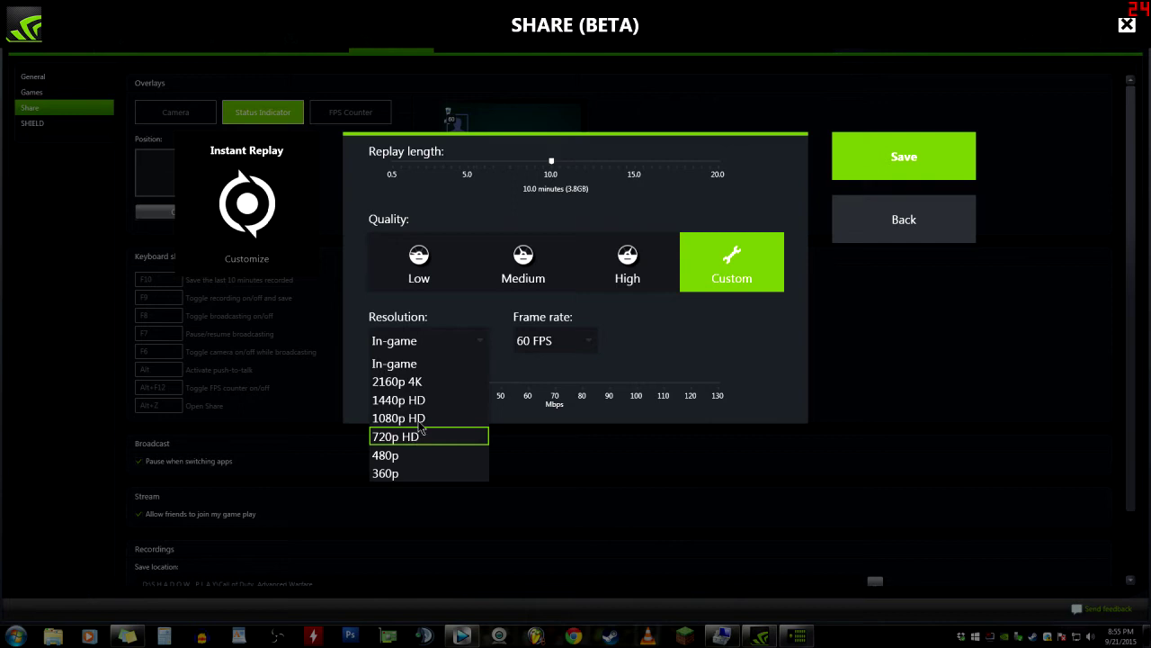
{"action": "left_click", "coordinate": [447, 421]}
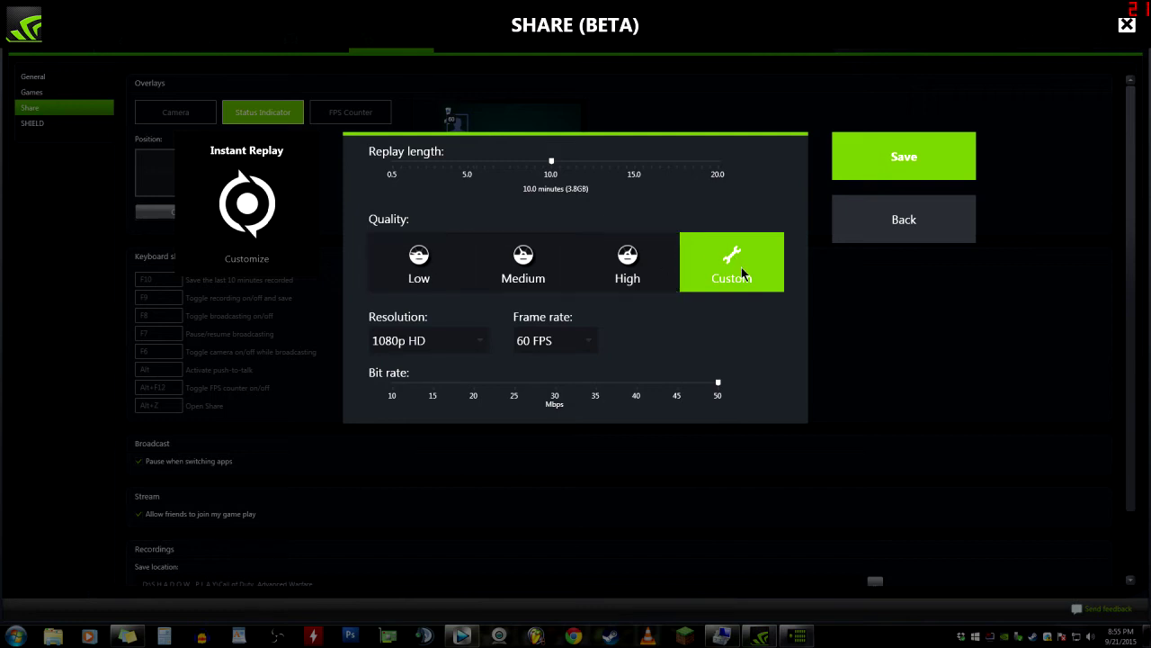
Try the High quality preset for Instant Replay with the resolution set to 1080p HD.
{"action": "left_click", "coordinate": [629, 268]}
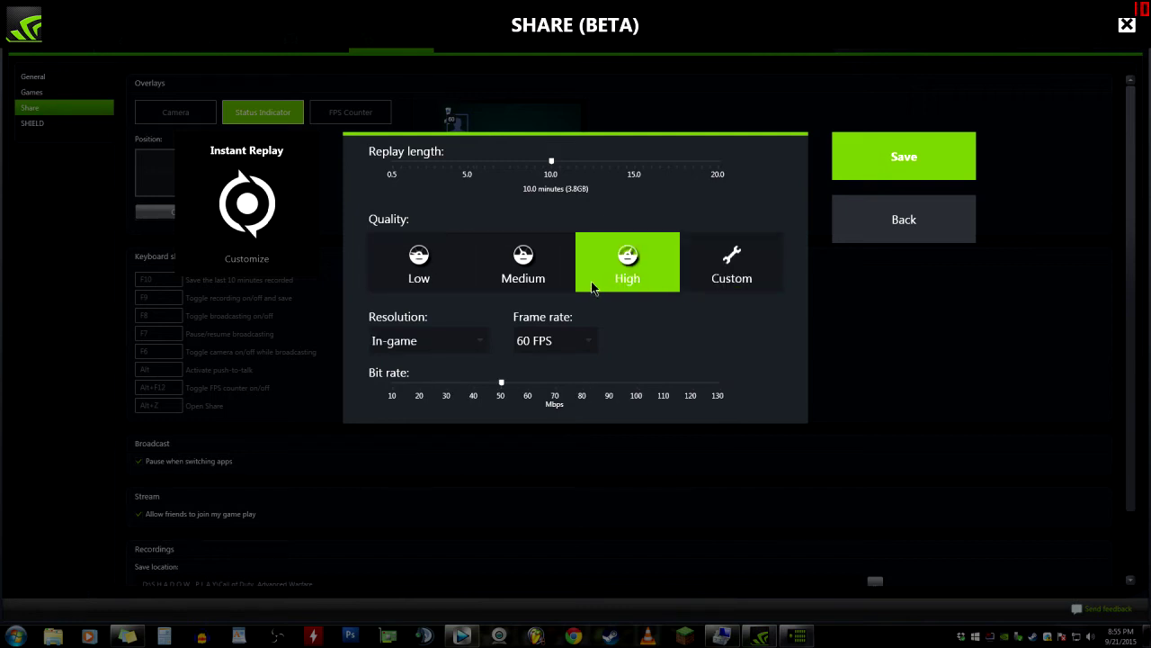
{"action": "left_click", "coordinate": [432, 345]}
{"action": "left_click", "coordinate": [428, 418]}
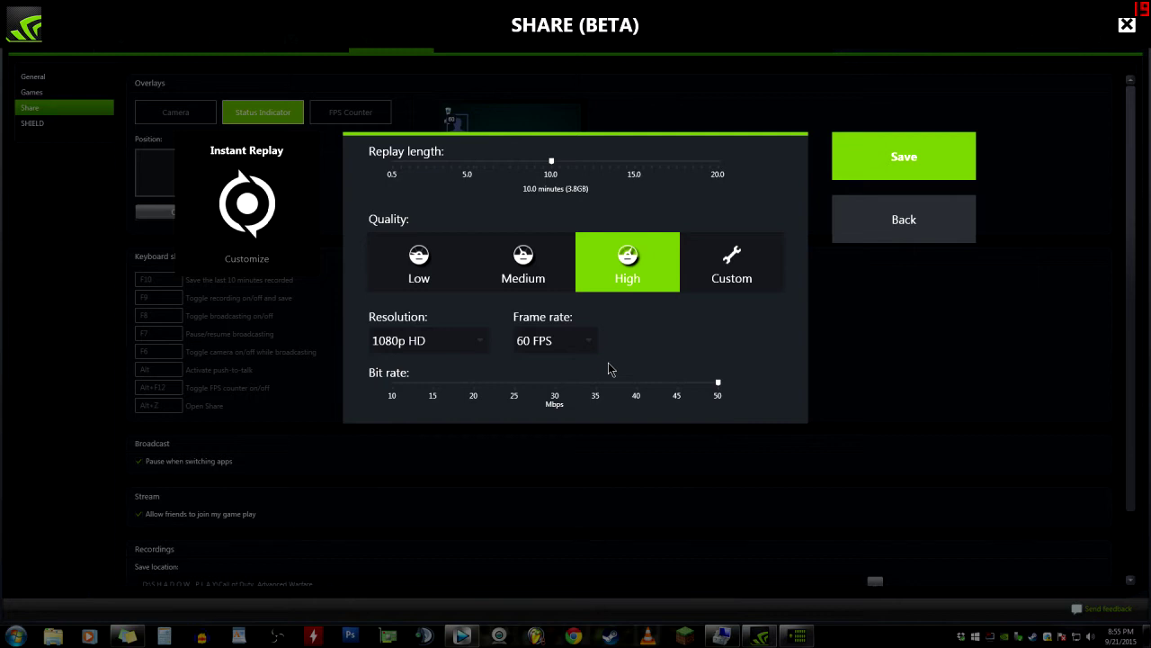
Switch Instant Replay back to the Custom quality preset and set the resolution to In-game.
{"action": "left_click", "coordinate": [739, 273]}
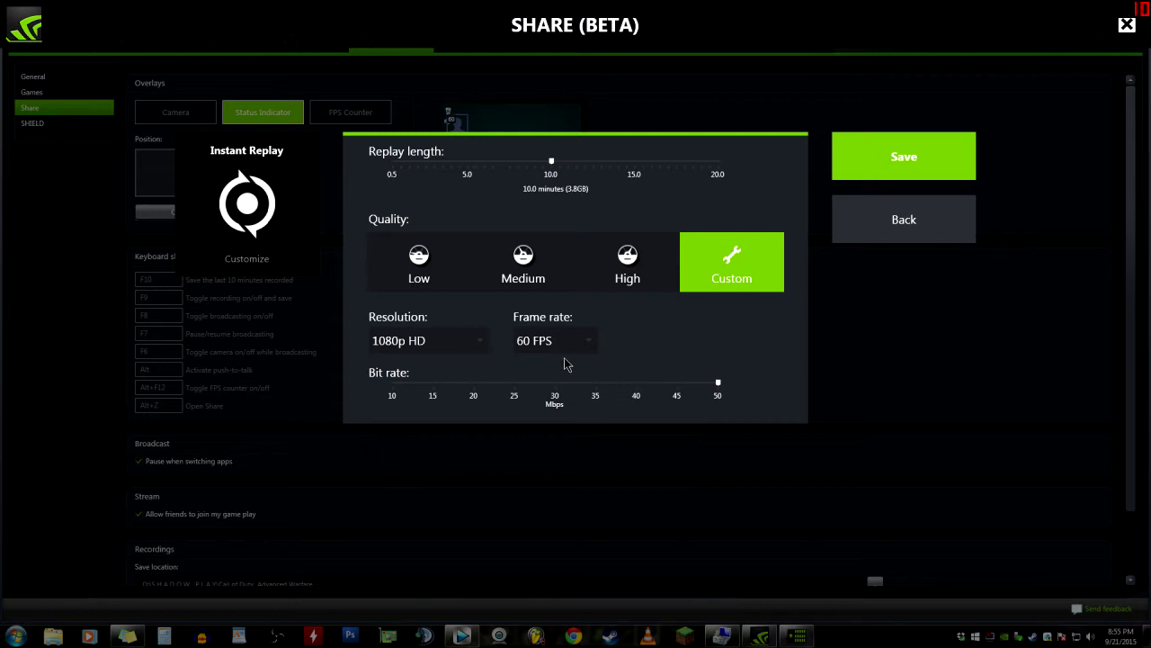
{"action": "left_click", "coordinate": [437, 347]}
{"action": "left_click", "coordinate": [425, 364]}
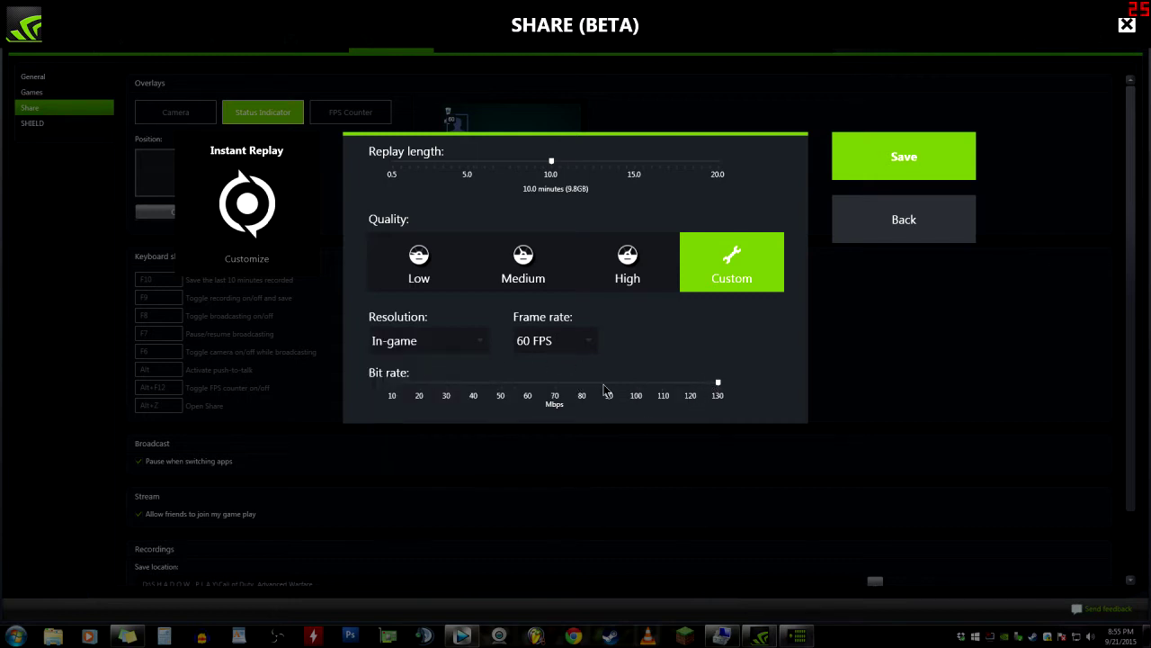
Try several bit rates across the range for the In-game resolution, ending at 50 Mbps.
{"action": "left_click", "coordinate": [556, 385]}
{"action": "left_click", "coordinate": [504, 385]}
{"action": "left_click_drag", "start_coordinate": [543, 389], "coordinate": [718, 385]}
{"action": "left_click_drag", "start_coordinate": [451, 388], "coordinate": [703, 385]}
{"action": "left_click_drag", "start_coordinate": [544, 383], "coordinate": [490, 380]}
Set the Instant Replay resolution to 1080p HD, keeping the replay length at 10 minutes.
{"action": "left_click", "coordinate": [441, 349]}
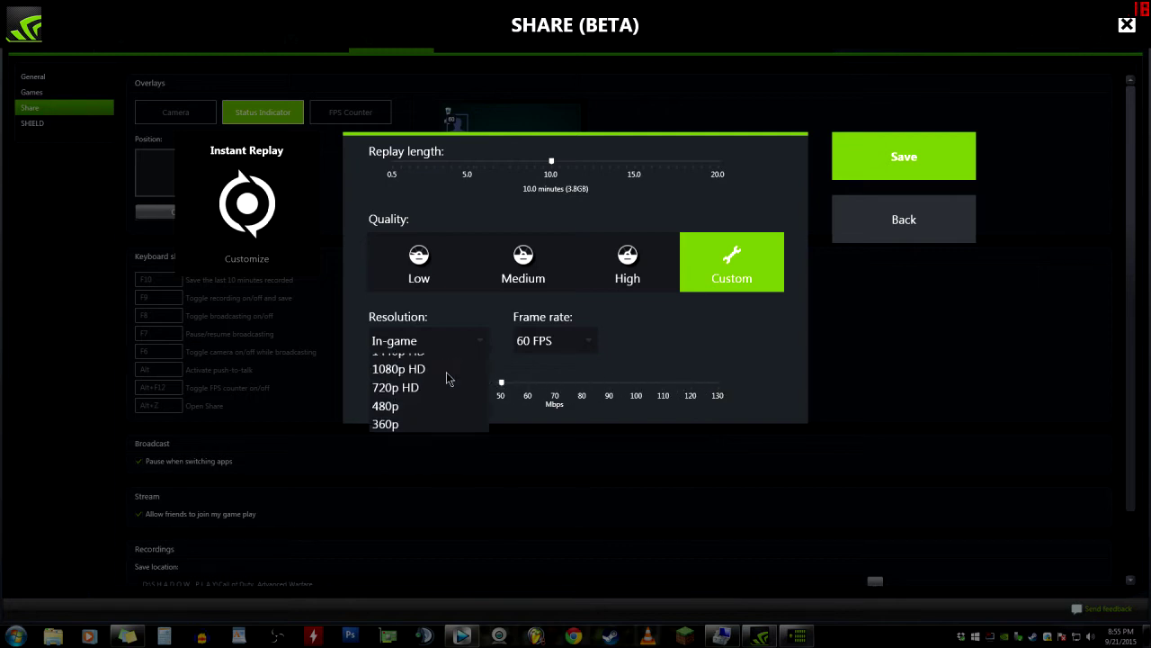
{"action": "left_click", "coordinate": [423, 420]}
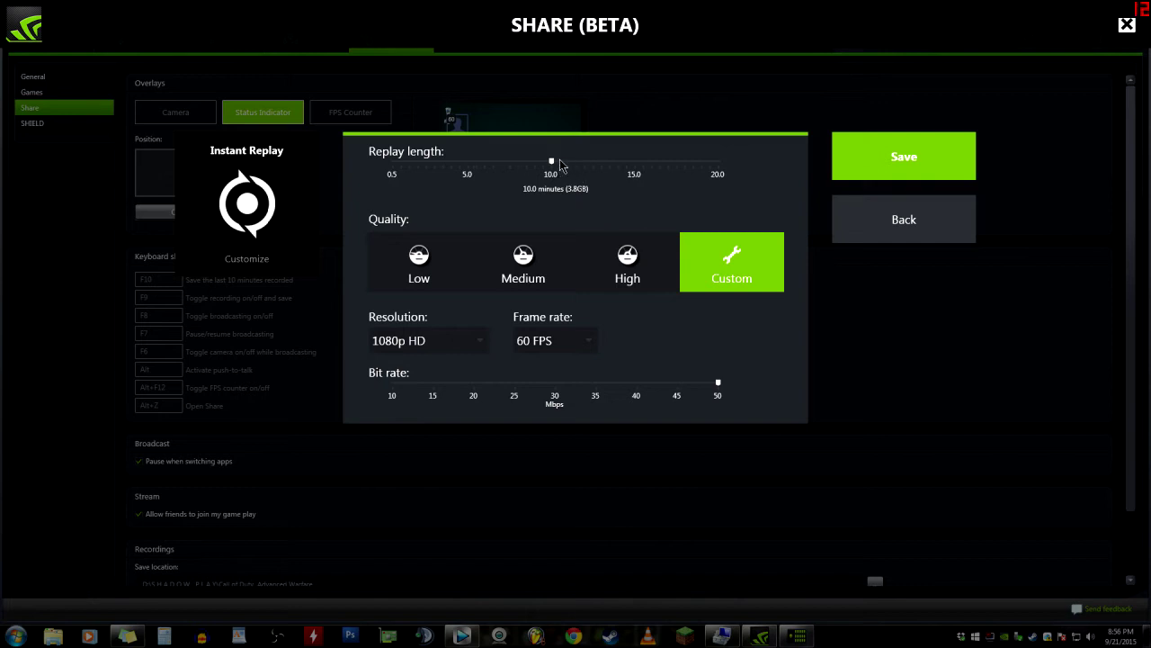
{"action": "mouse_move", "coordinate": [567, 163]}
{"action": "left_mouse_down"}
{"action": "mouse_move", "coordinate": [677, 168]}
{"action": "mouse_move", "coordinate": [379, 167]}
{"action": "mouse_move", "coordinate": [750, 171]}
{"action": "mouse_move", "coordinate": [551, 168]}
{"action": "left_mouse_up"}
Compare the bit rate ranges of the 2160p 4K, 1440p HD and 1080p HD resolutions.
{"action": "left_click", "coordinate": [460, 351]}
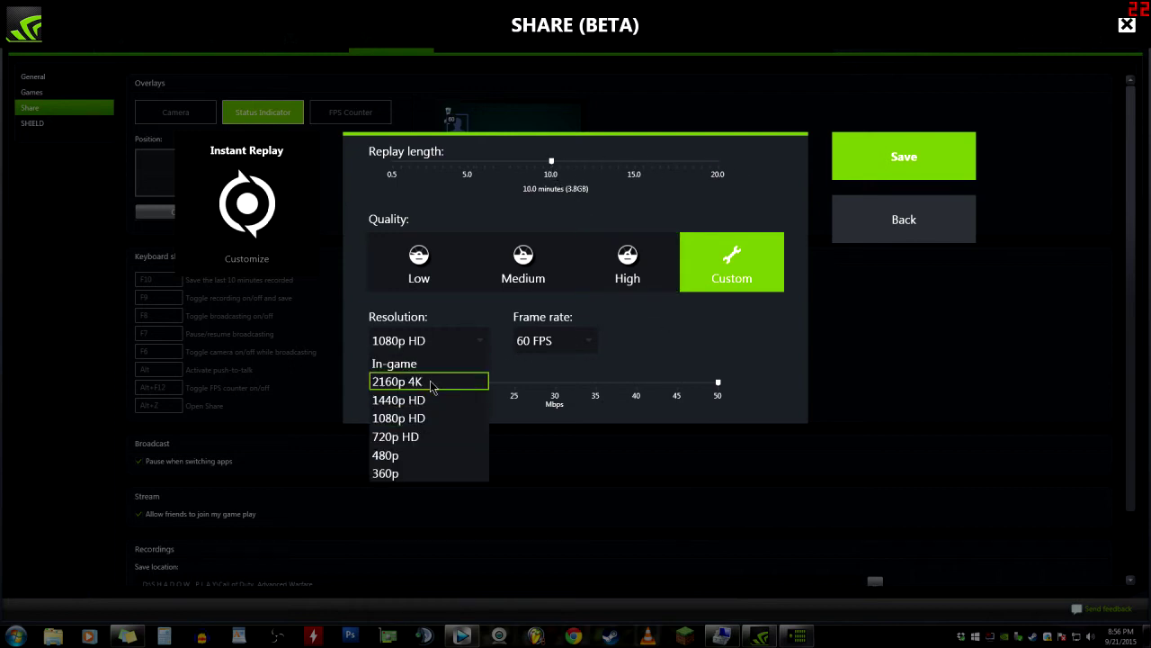
{"action": "left_click", "coordinate": [432, 385]}
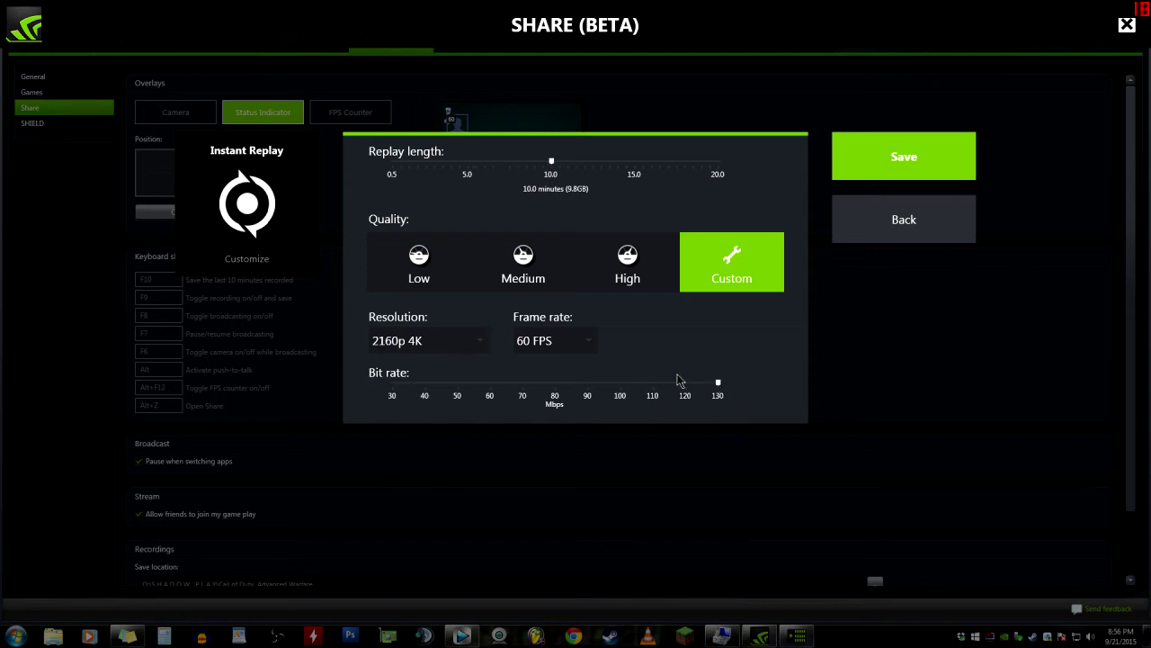
{"action": "left_click", "coordinate": [453, 348]}
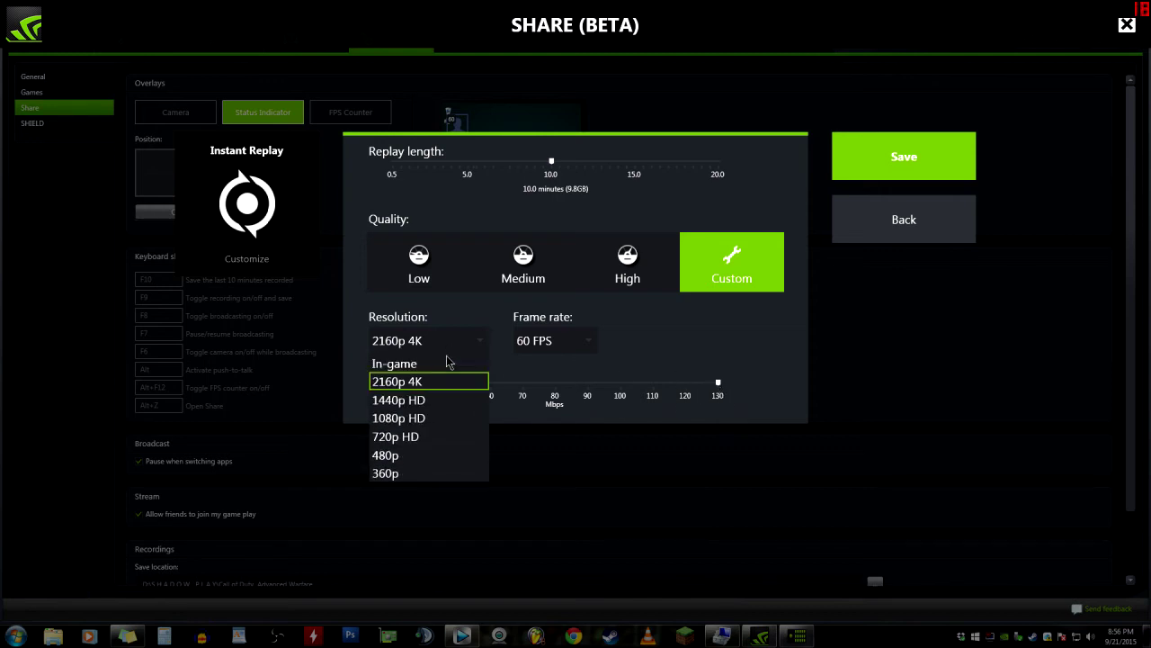
{"action": "left_click", "coordinate": [430, 398]}
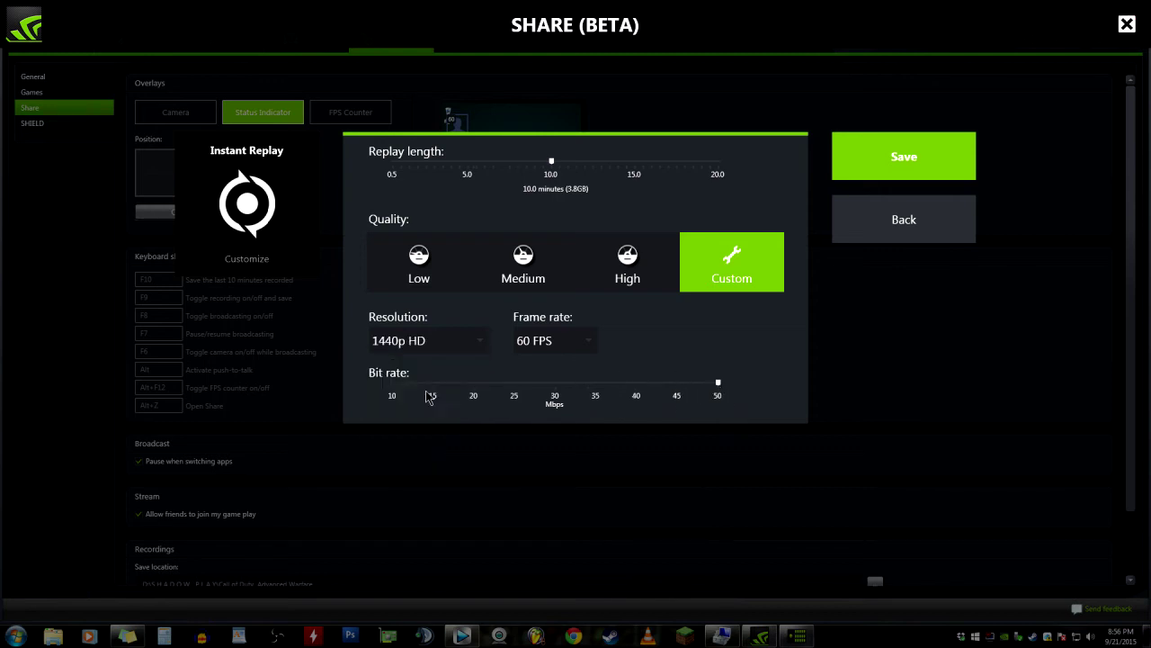
{"action": "left_click", "coordinate": [462, 345]}
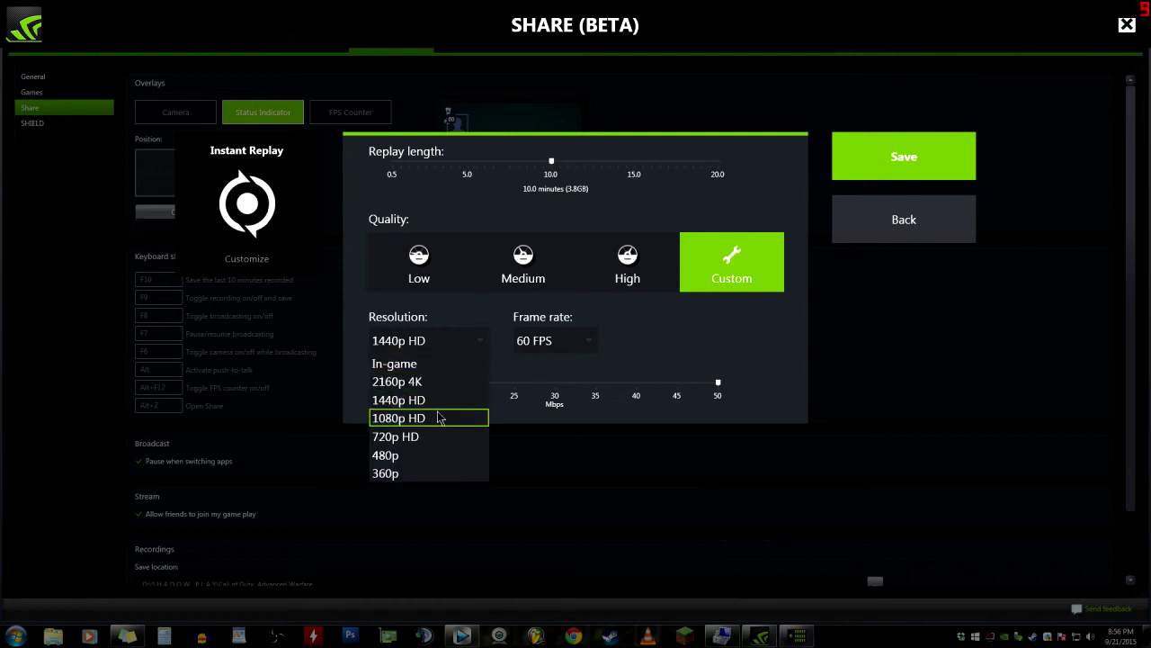
{"action": "left_click", "coordinate": [440, 417]}
Switch the Instant Replay resolution to 1440p HD again and return it to 1080p HD.
{"action": "left_click", "coordinate": [462, 348]}
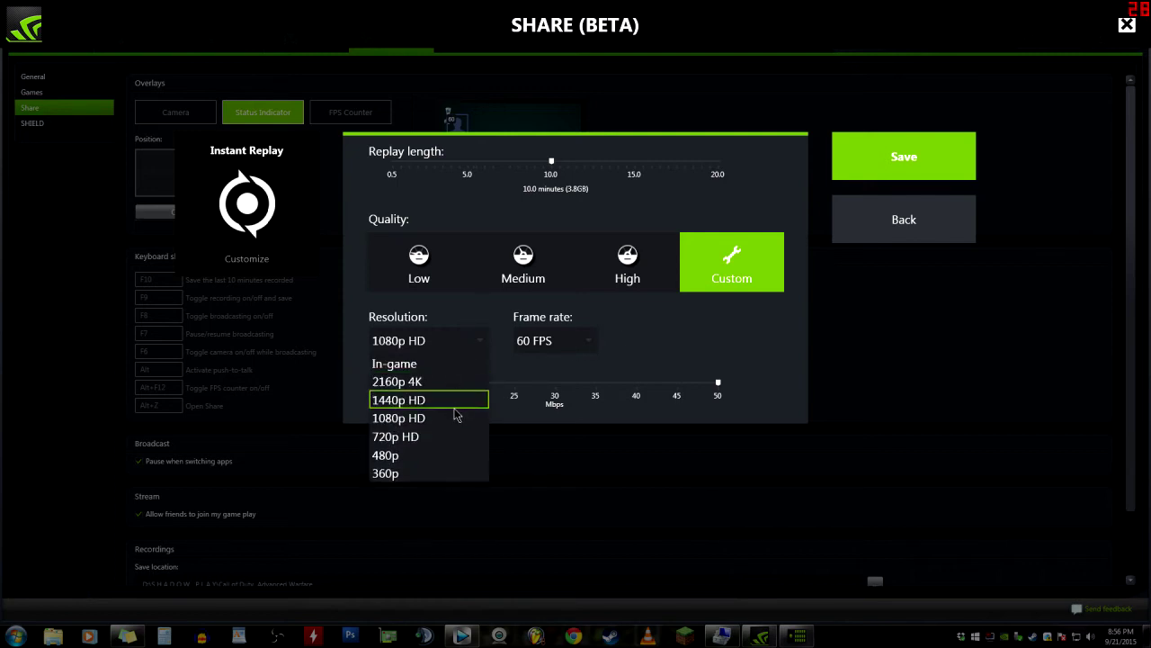
{"action": "left_click", "coordinate": [455, 405]}
{"action": "left_click", "coordinate": [462, 347]}
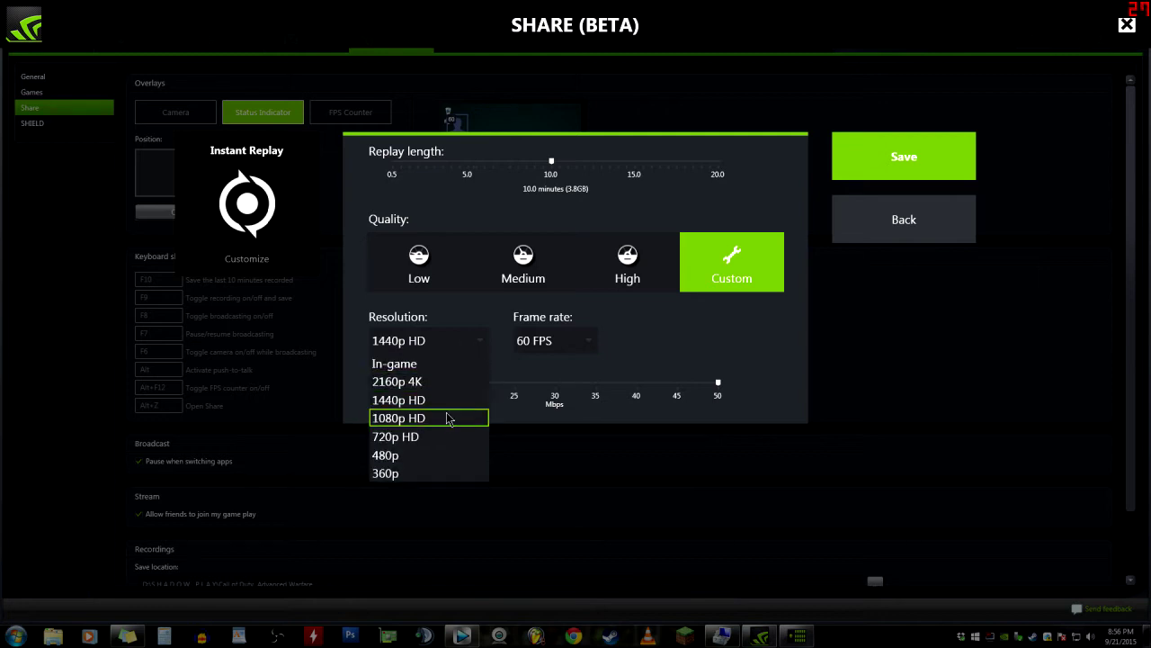
{"action": "left_click", "coordinate": [452, 417]}
{"action": "left_click", "coordinate": [456, 342]}
{"action": "left_click", "coordinate": [444, 412]}
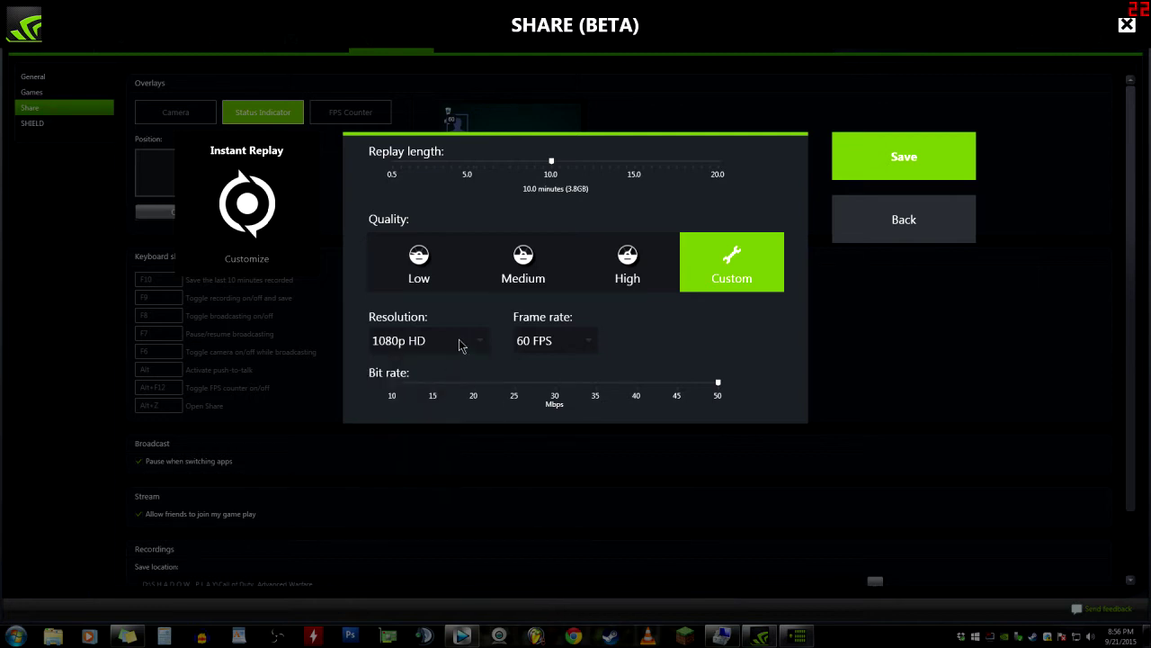
Try the 2160p 4K resolution once more and change it to 1440p HD.
{"action": "left_click", "coordinate": [461, 349]}
{"action": "left_click", "coordinate": [457, 382]}
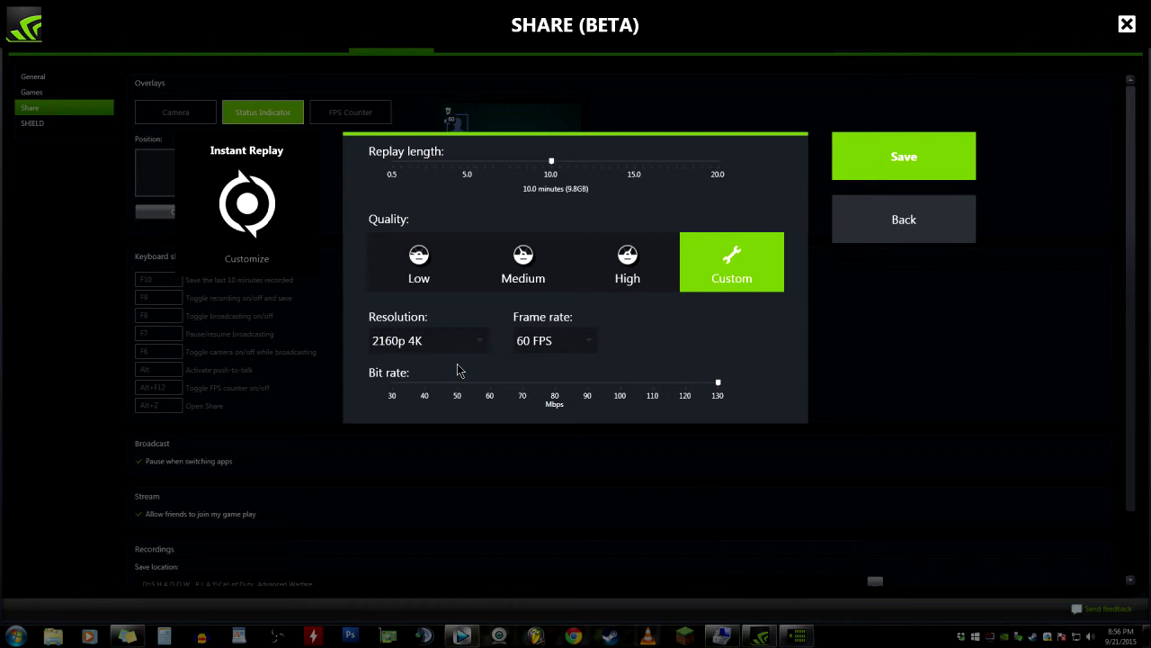
{"action": "left_click", "coordinate": [474, 341]}
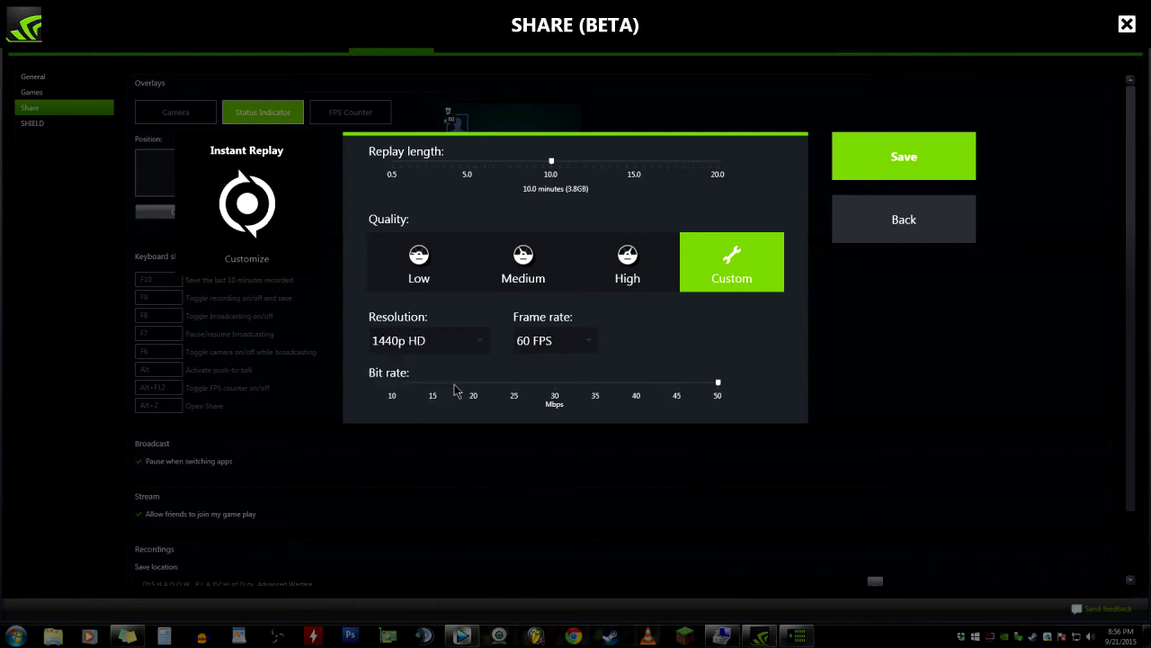
{"action": "left_click", "coordinate": [474, 341]}
{"action": "left_click", "coordinate": [450, 403]}
Set the Instant Replay resolution to In-game with a 60 Mbps bit rate and save the settings.
{"action": "left_click", "coordinate": [444, 344]}
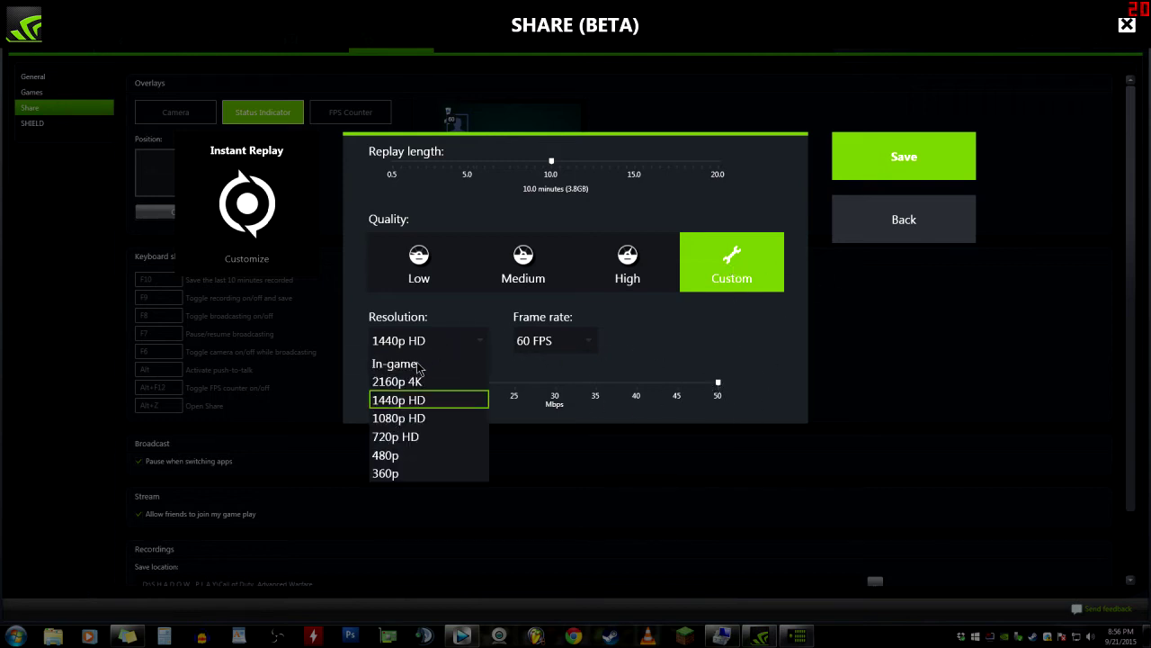
{"action": "left_click", "coordinate": [419, 364]}
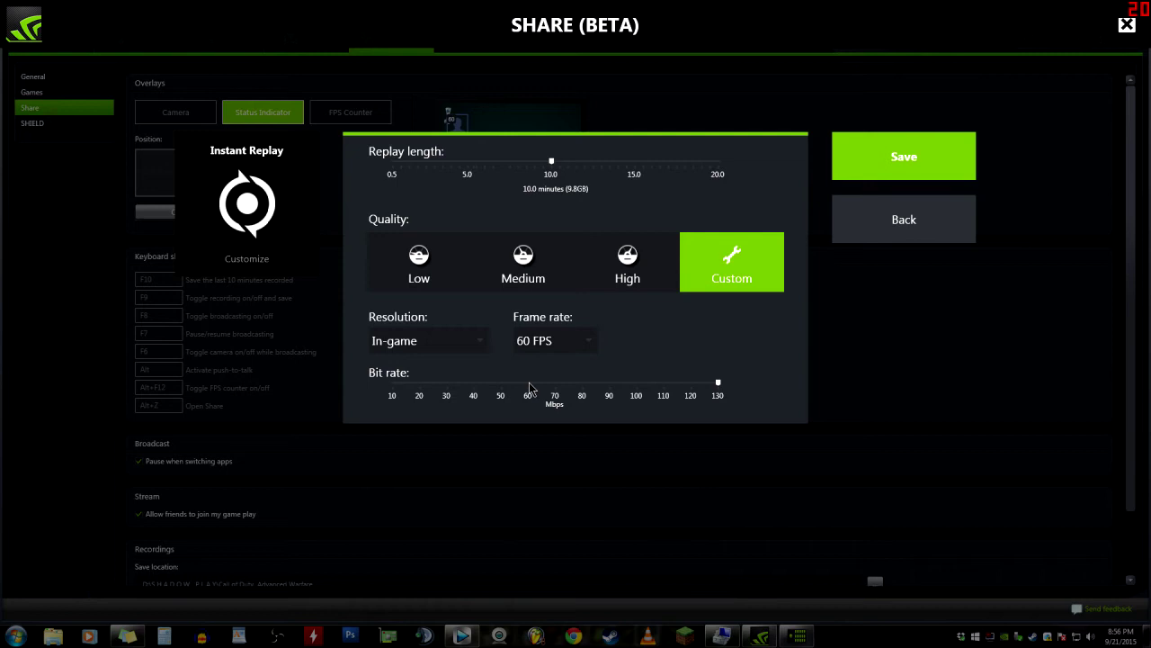
{"action": "left_click", "coordinate": [529, 384]}
{"action": "left_click", "coordinate": [881, 177]}
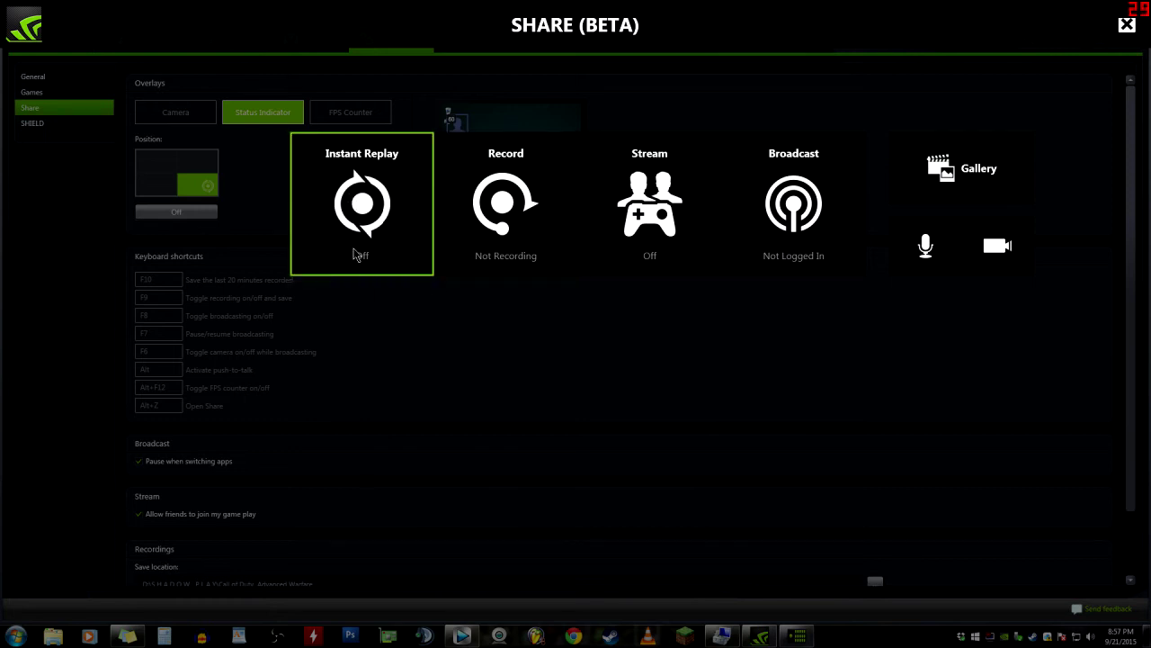
View the Record customization settings and go back without saving.
{"action": "left_click", "coordinate": [506, 207]}
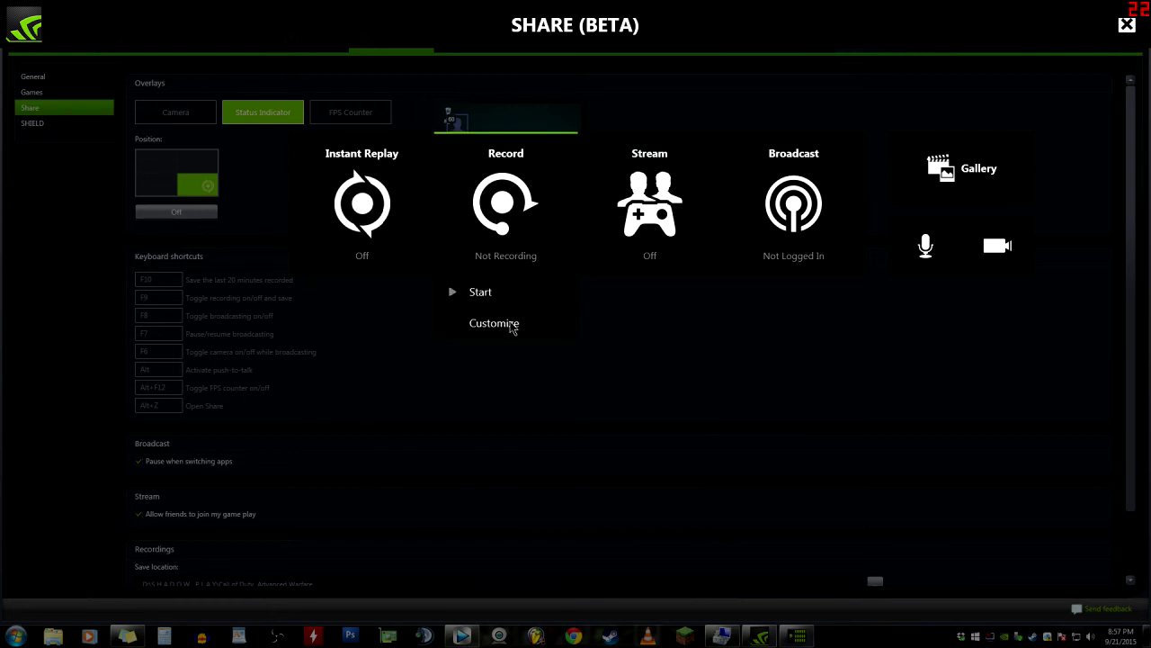
{"action": "left_click", "coordinate": [494, 323]}
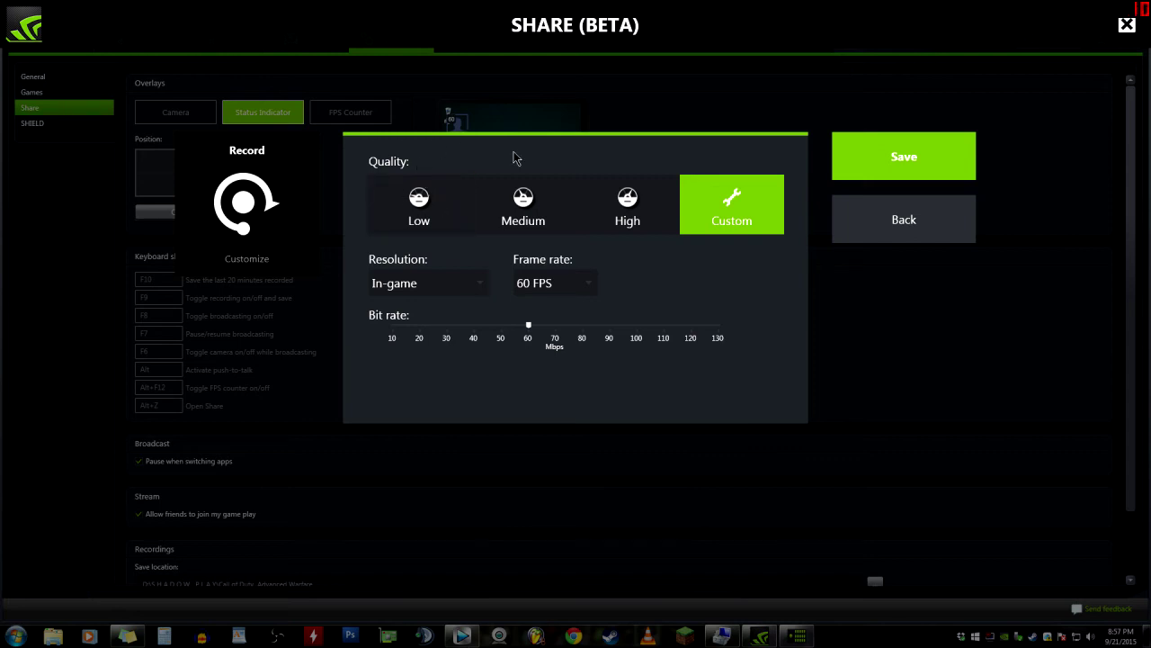
{"action": "left_click", "coordinate": [919, 227]}
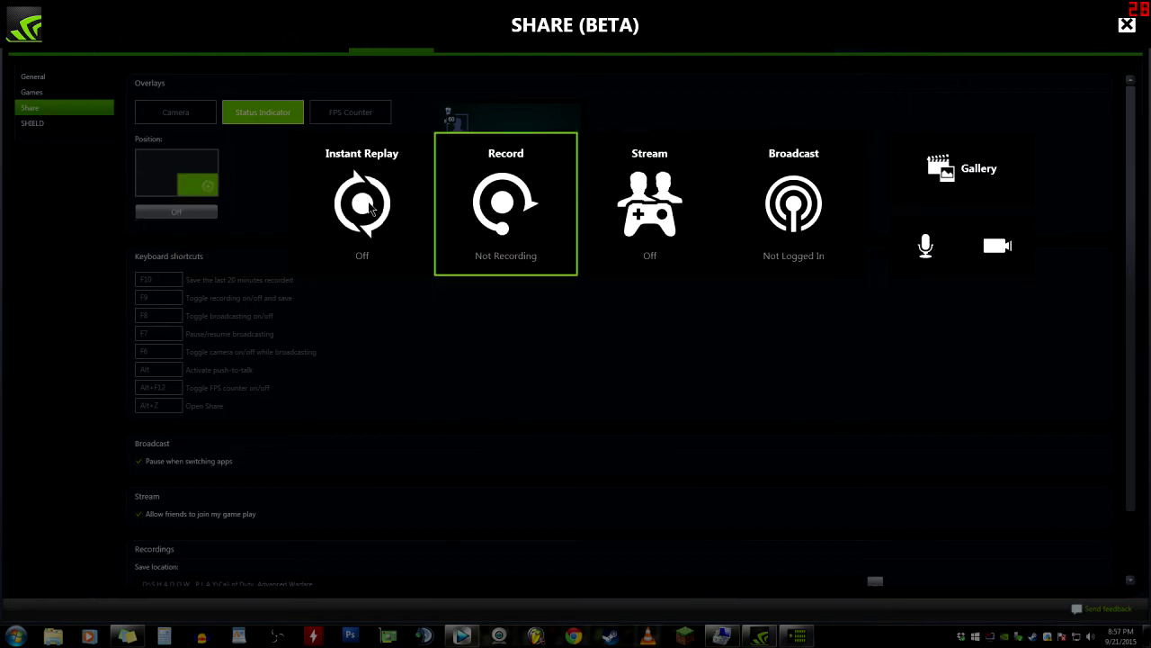
Reopen the Record customization, compare the Low, High and Custom presets, try 1440p HD resolution, and leave without saving.
{"action": "left_click", "coordinate": [520, 208]}
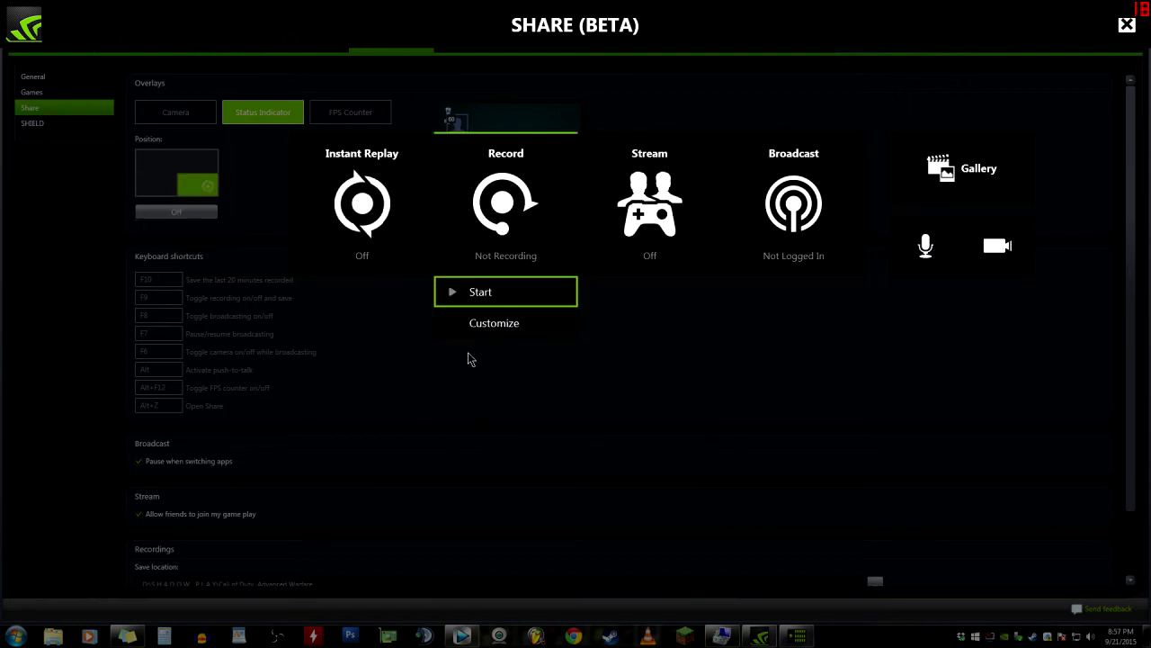
{"action": "left_click", "coordinate": [494, 326]}
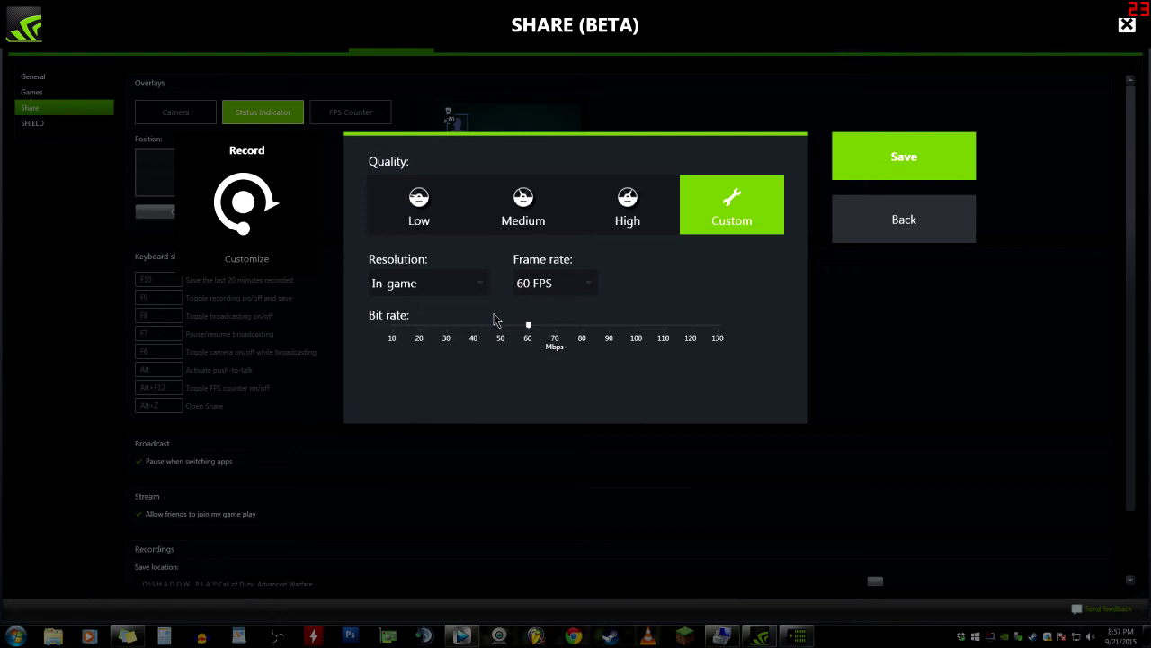
{"action": "left_click", "coordinate": [421, 216]}
{"action": "left_click", "coordinate": [654, 220]}
{"action": "left_click", "coordinate": [735, 215]}
{"action": "left_click", "coordinate": [441, 295]}
{"action": "left_click", "coordinate": [441, 342]}
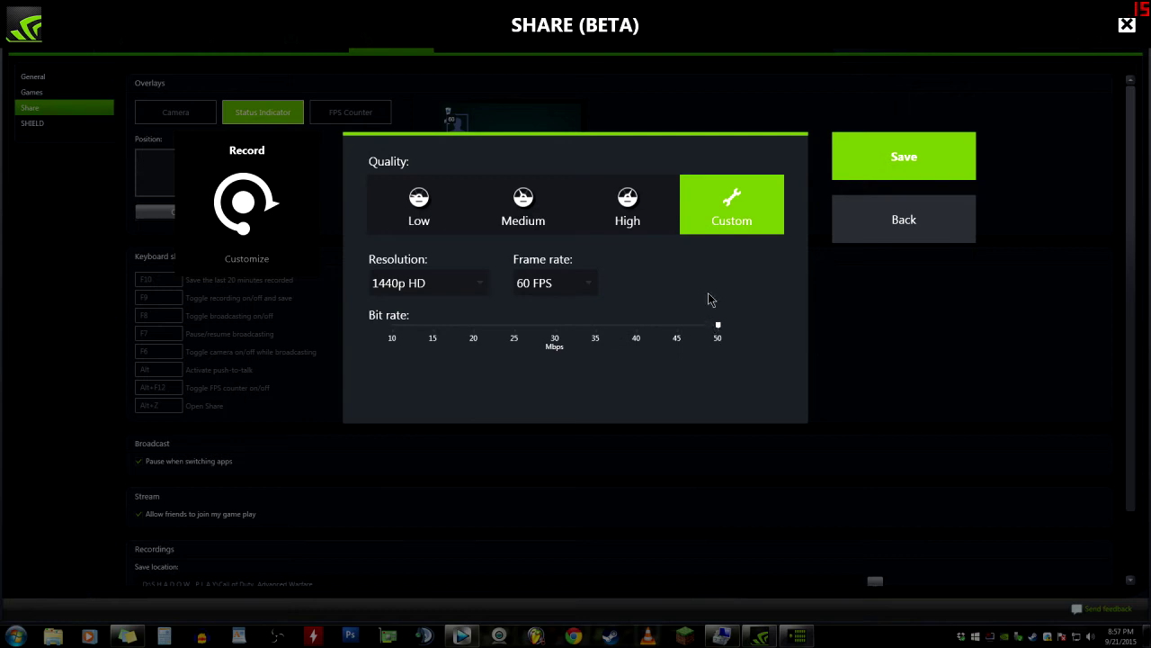
{"action": "key", "text": "Escape"}
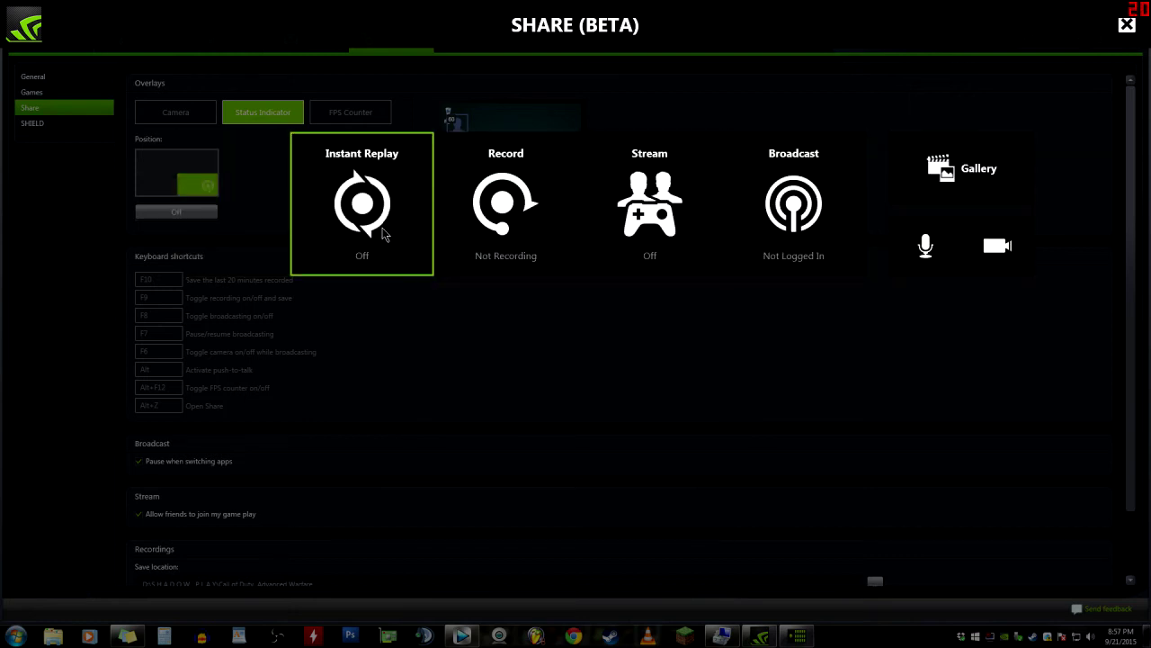
View the Stream options and Broadcast's Twitch log-in form, going back without logging in.
{"action": "left_click", "coordinate": [658, 210]}
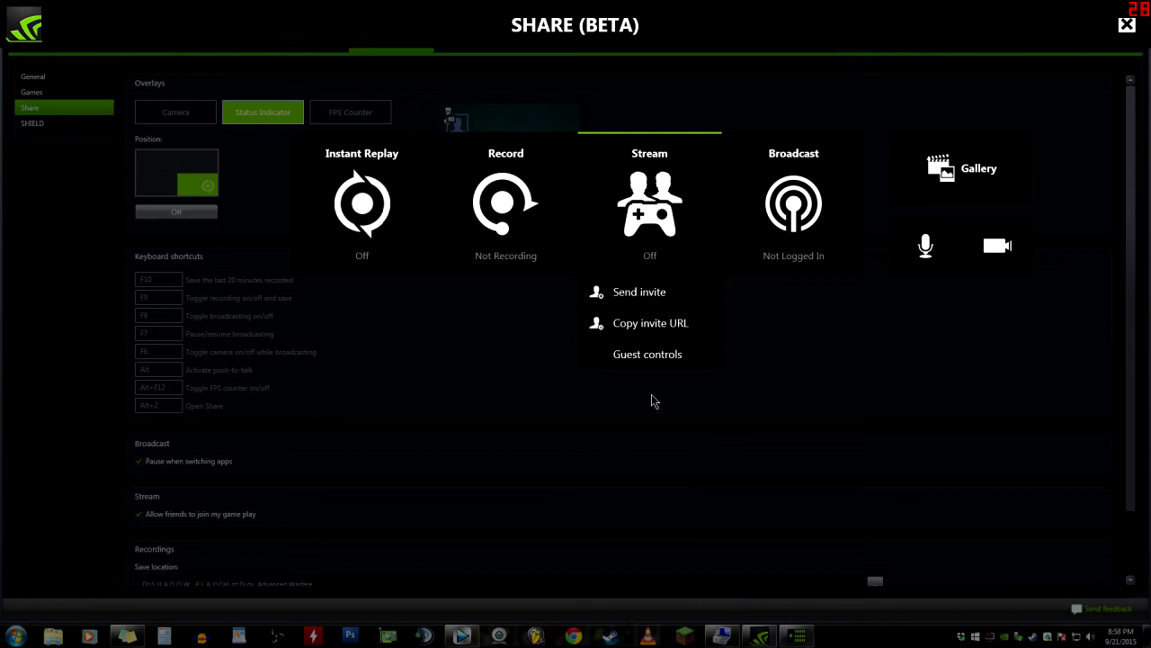
{"action": "left_click", "coordinate": [911, 385]}
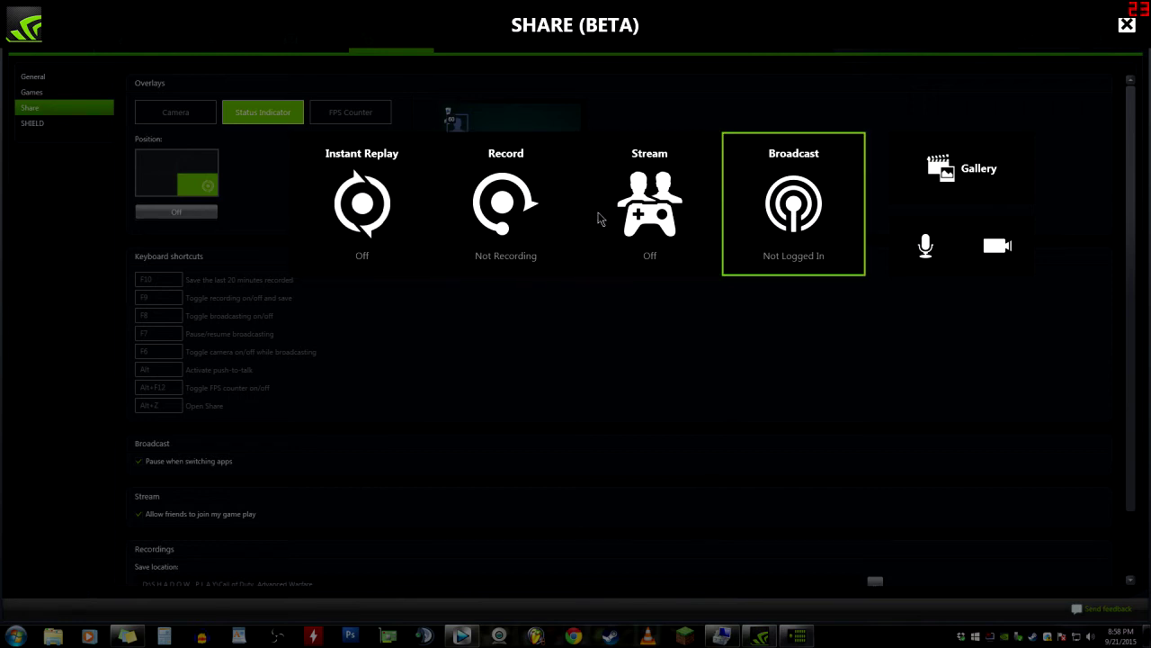
{"action": "left_click", "coordinate": [798, 212]}
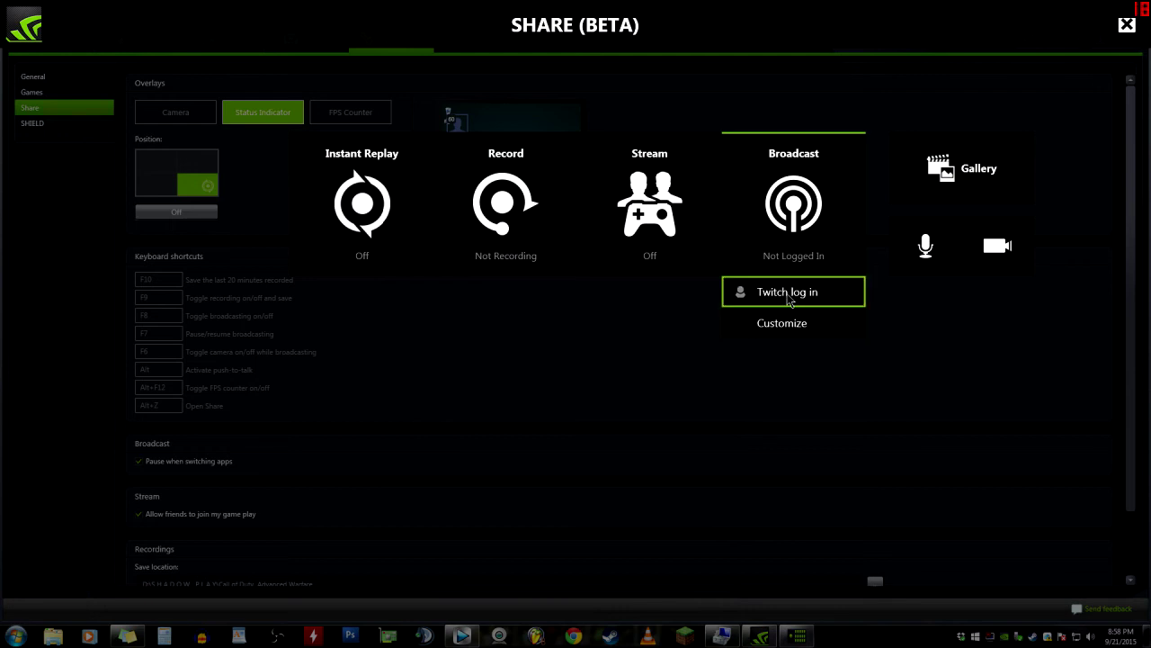
{"action": "left_click", "coordinate": [791, 295]}
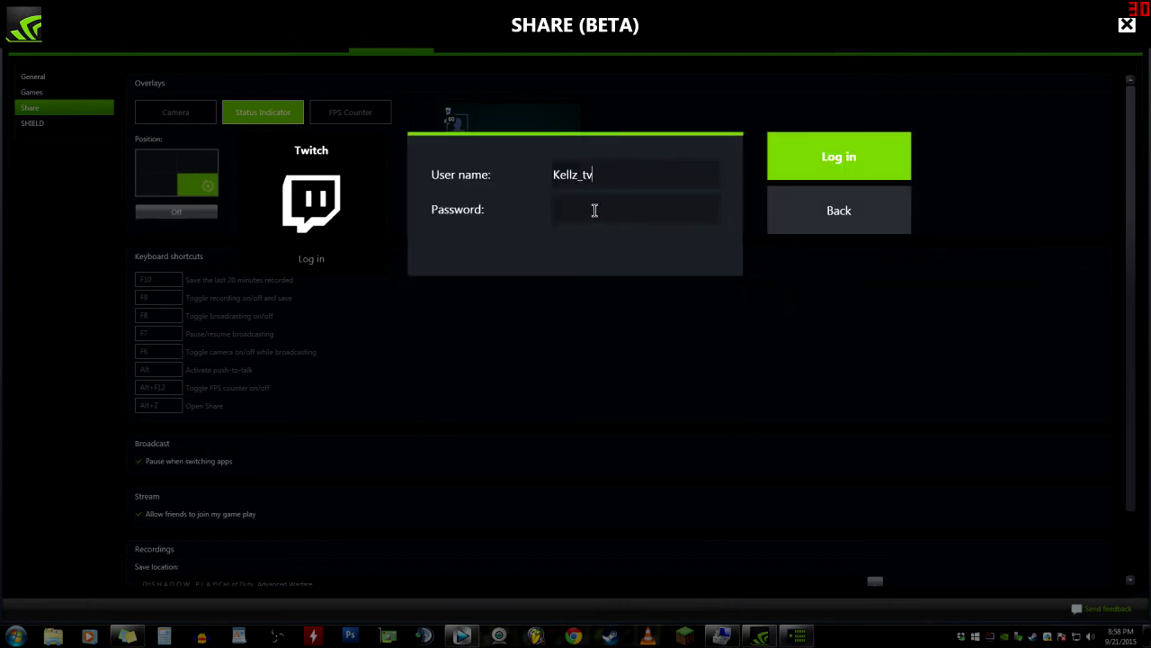
{"action": "left_click", "coordinate": [569, 207]}
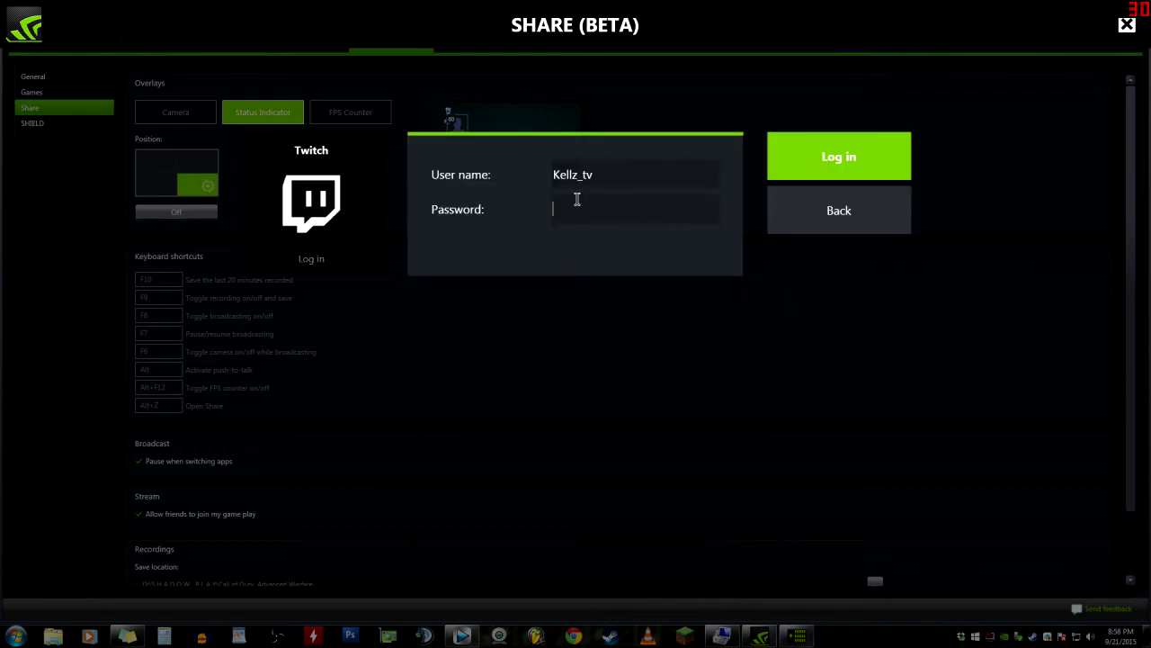
{"action": "left_click", "coordinate": [842, 224]}
Turn on Instant Replay, reopen the Share overlay, and look at the Twitch log-in under Broadcast.
{"action": "left_click", "coordinate": [362, 232]}
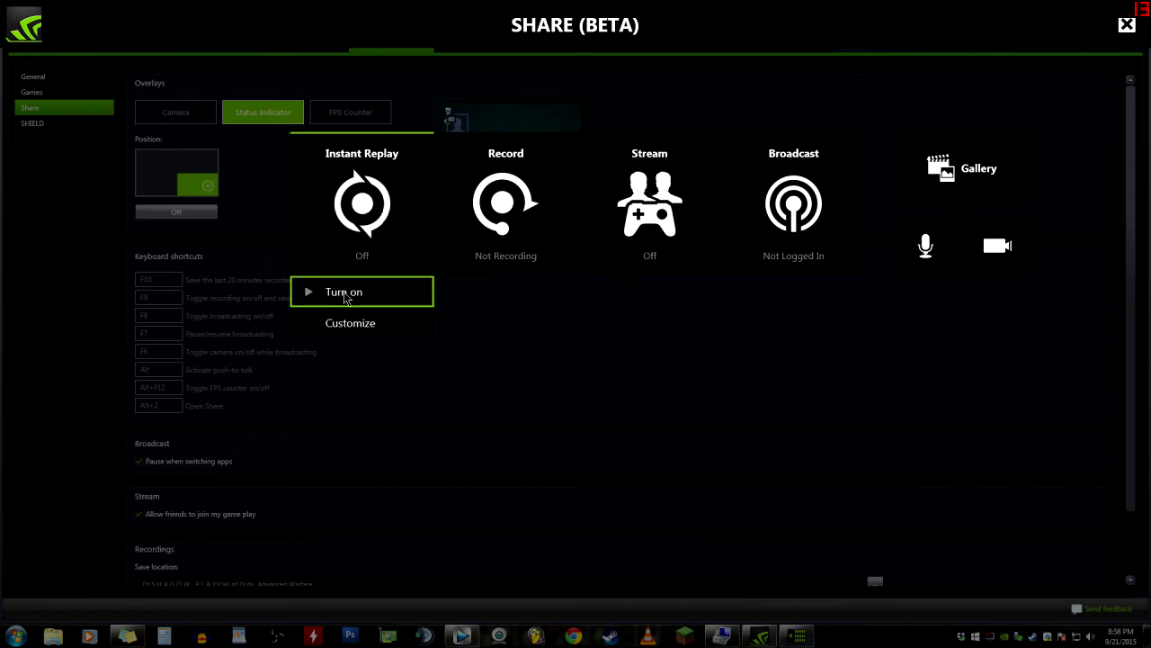
{"action": "left_click", "coordinate": [344, 293]}
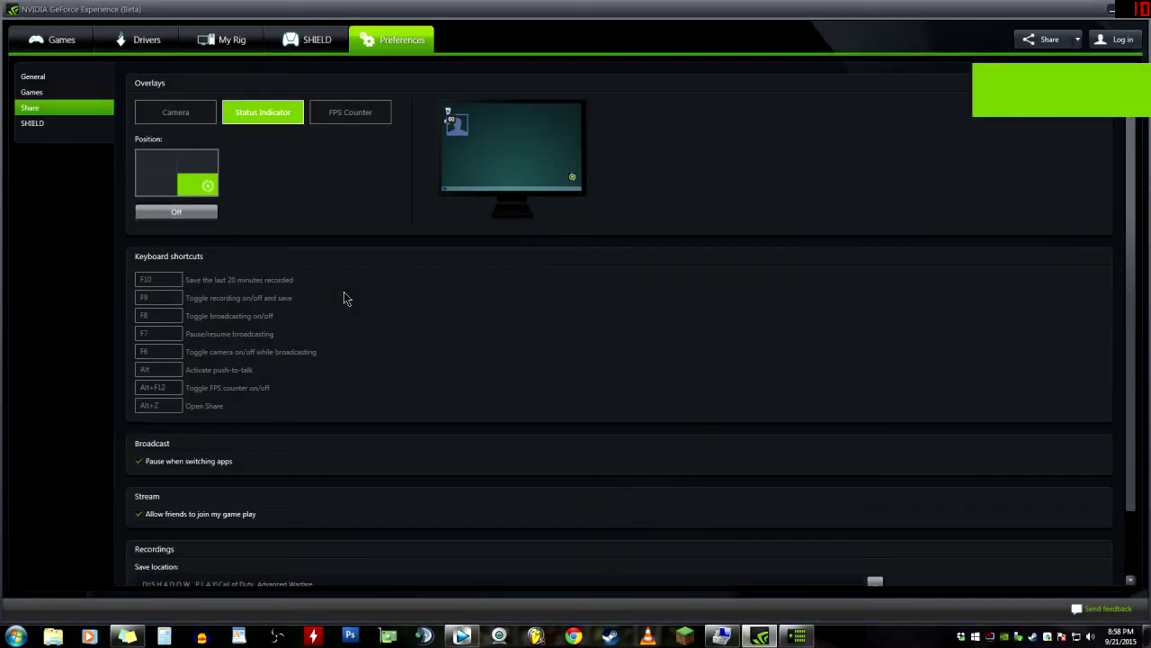
{"action": "left_click", "coordinate": [1052, 42]}
{"action": "left_click", "coordinate": [800, 210]}
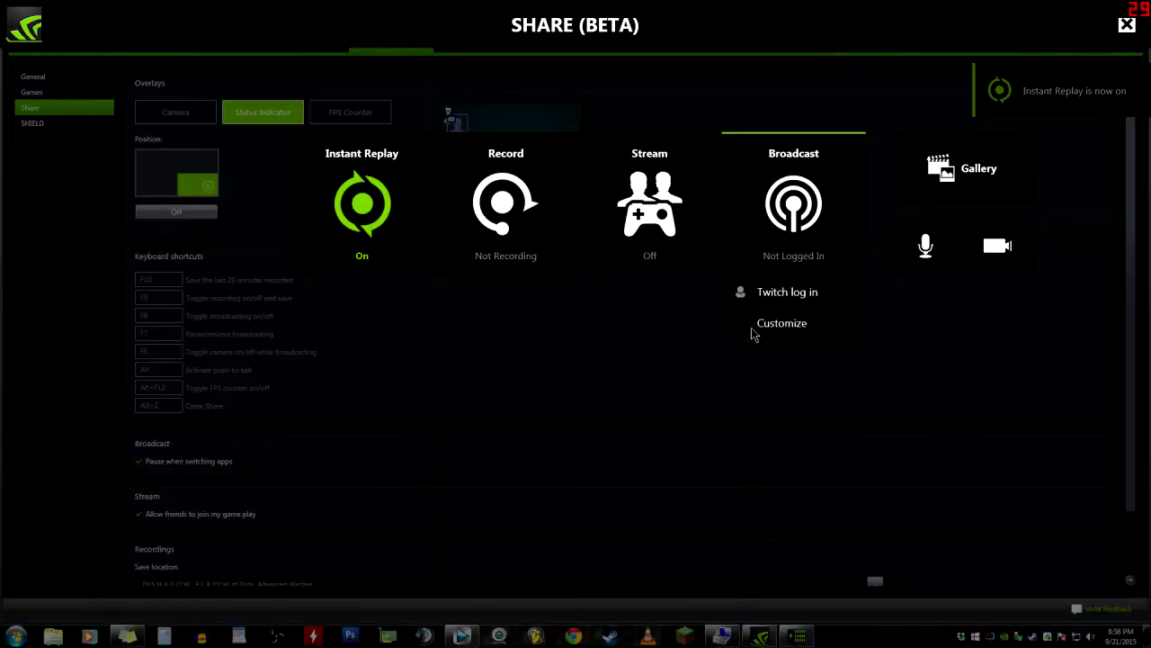
{"action": "left_click", "coordinate": [794, 294]}
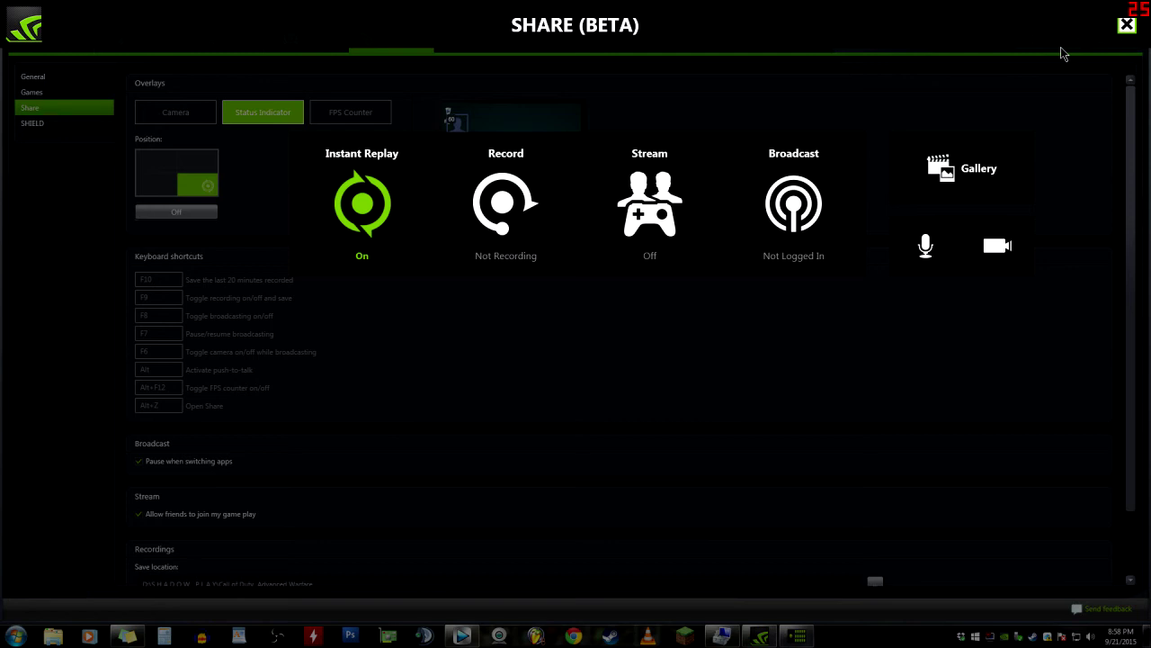
Turn Instant Replay off and reopen the Share overlay.
{"action": "left_click", "coordinate": [356, 256]}
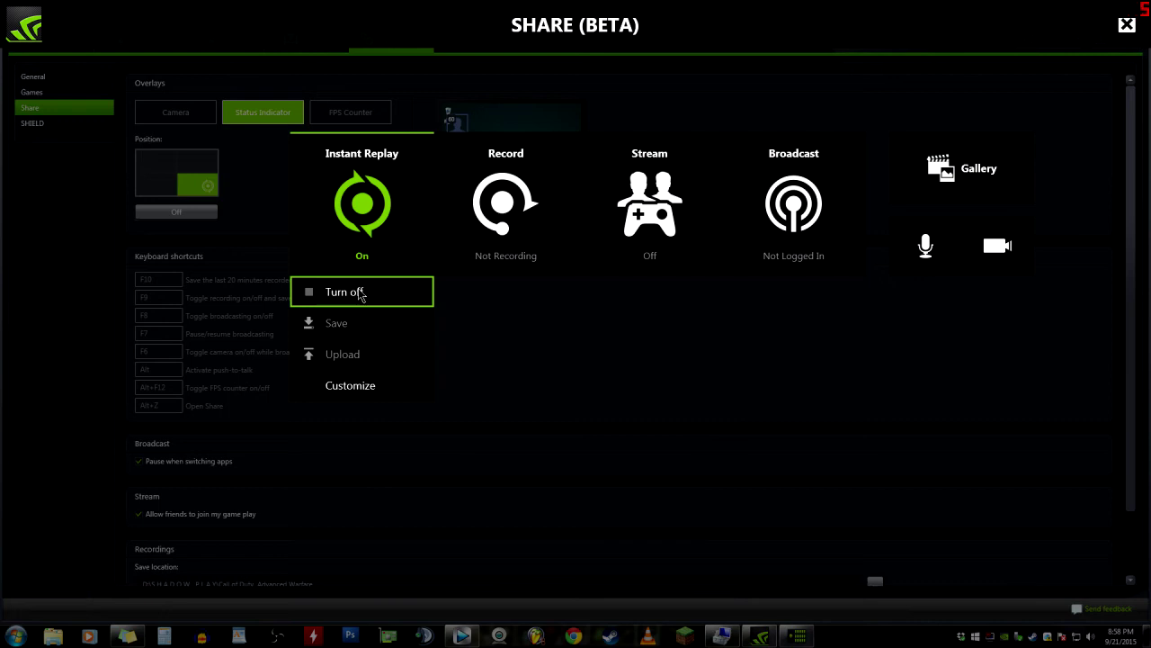
{"action": "left_click", "coordinate": [425, 293]}
{"action": "left_click", "coordinate": [1051, 45]}
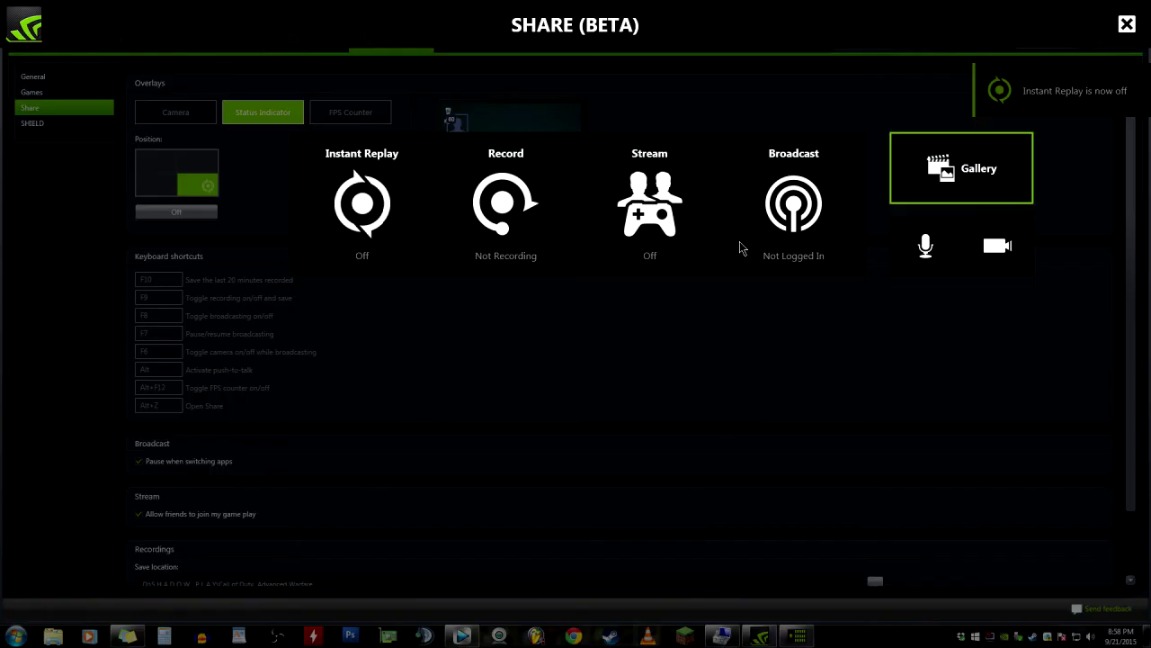
View the Twitch log-in form under Broadcast, go back without logging in, and close the Share overlay.
{"action": "left_click", "coordinate": [792, 261]}
{"action": "left_click", "coordinate": [796, 293]}
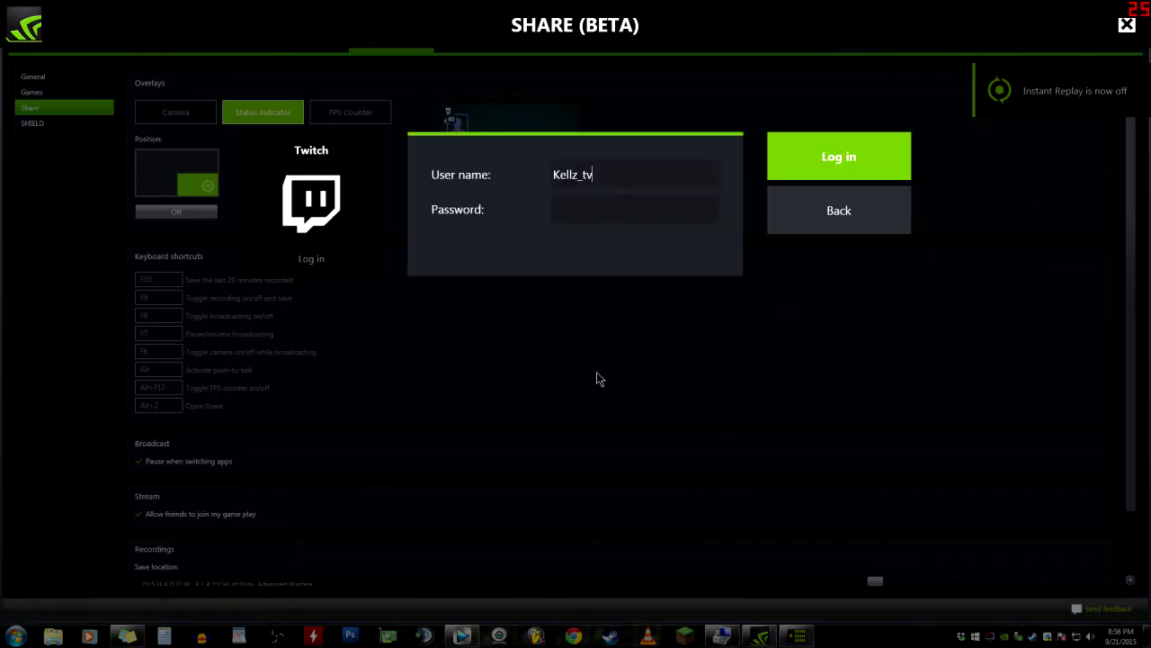
{"action": "left_click", "coordinate": [573, 212]}
{"action": "left_click", "coordinate": [830, 218]}
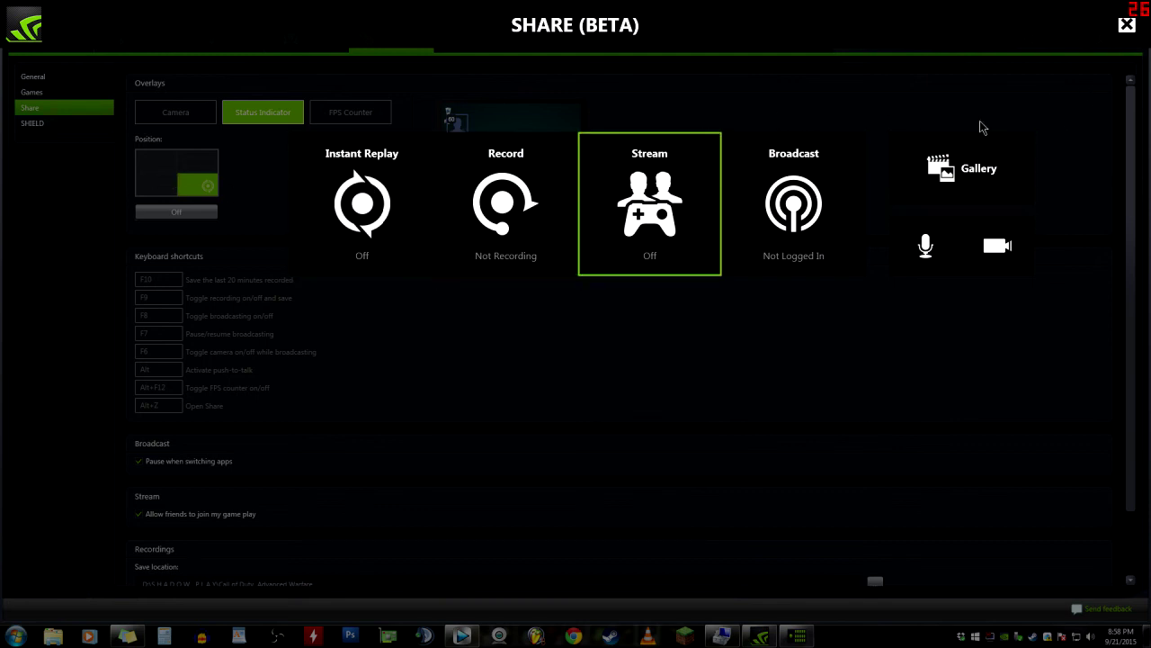
{"action": "left_click", "coordinate": [1127, 25]}
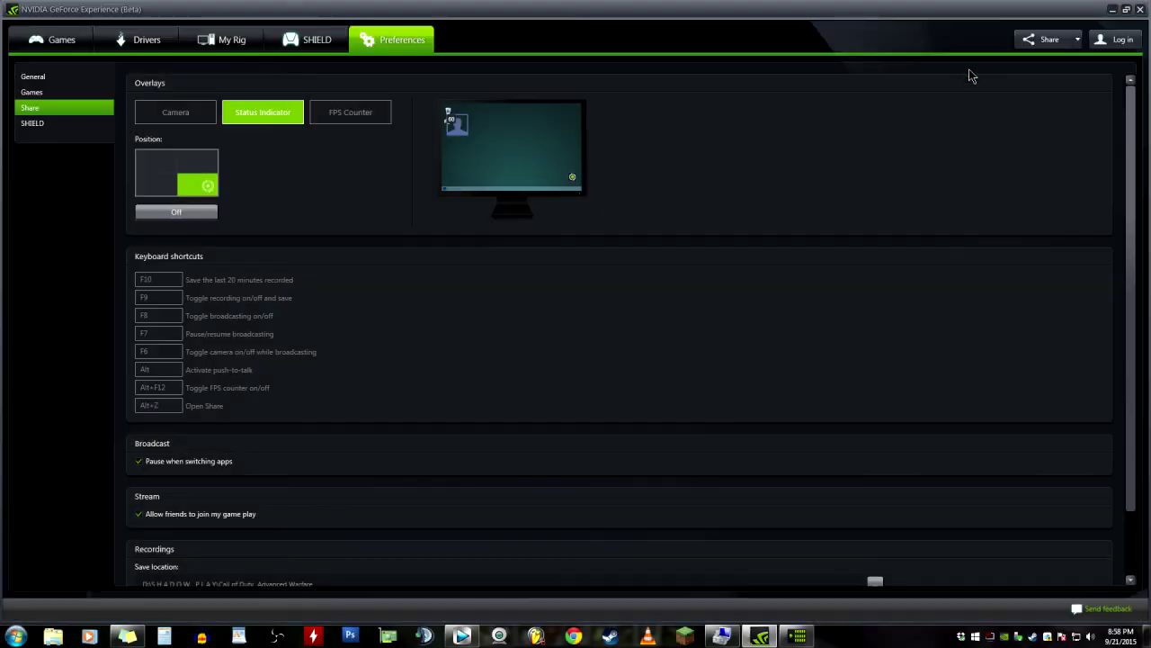
Try the status indicator in the other corners of the position grid and return it to the bottom-right corner.
{"action": "left_click", "coordinate": [156, 160]}
{"action": "left_click", "coordinate": [197, 160]}
{"action": "left_click", "coordinate": [153, 182]}
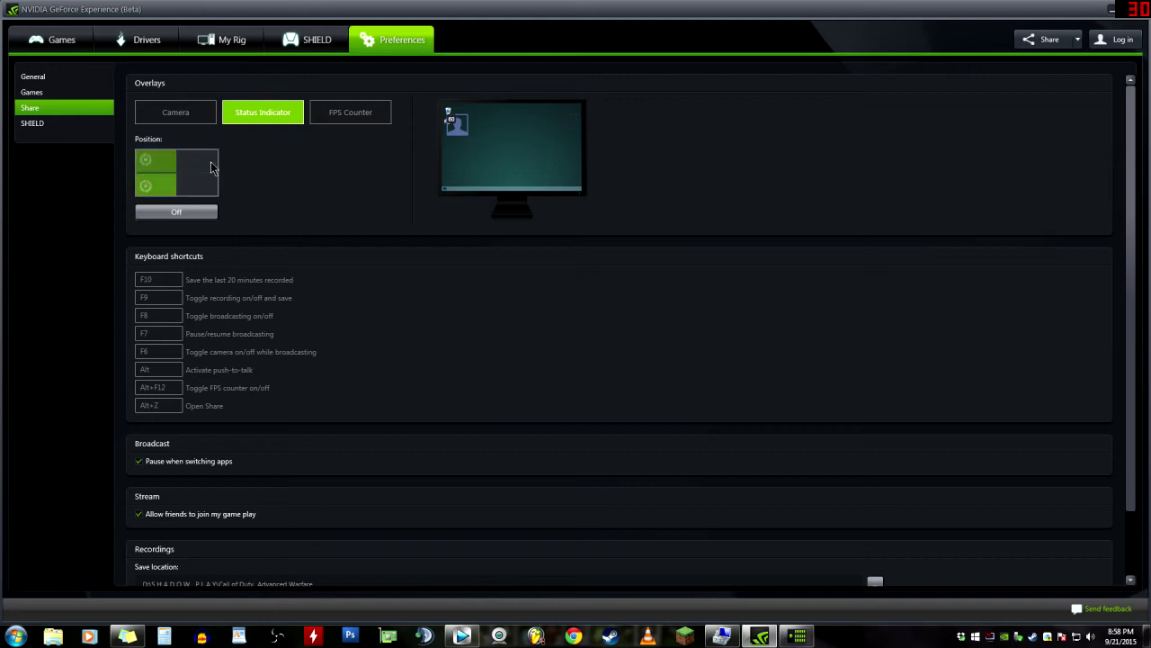
{"action": "left_click", "coordinate": [198, 184]}
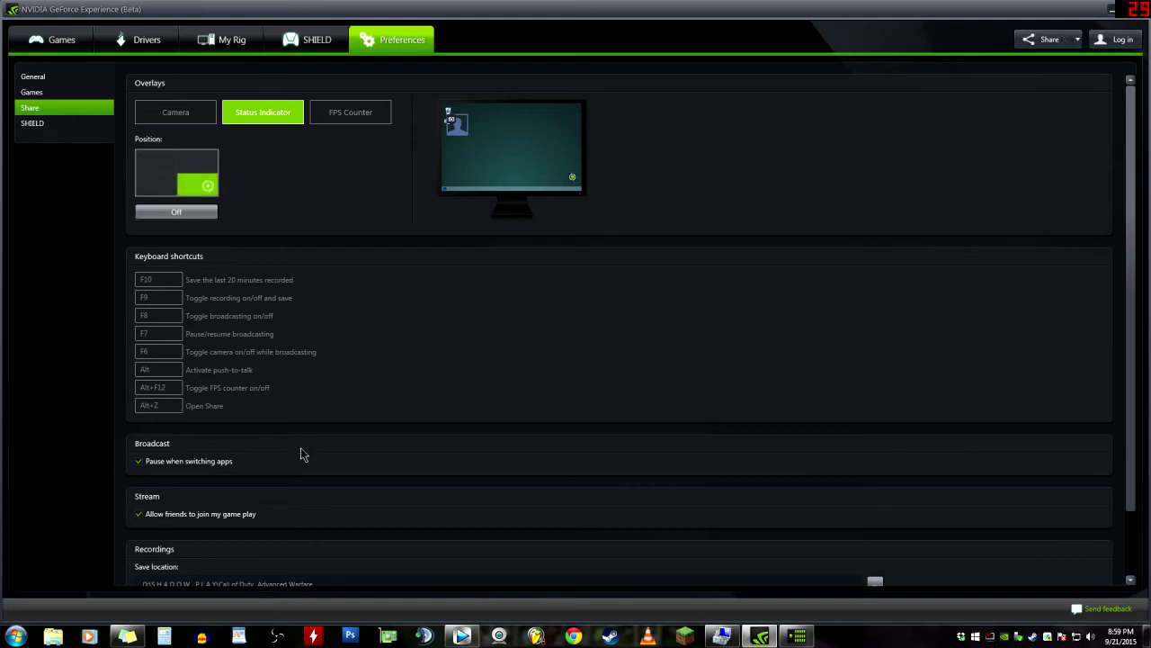
View the YouTube log-in form from Share's Connect window and close both without signing in.
{"action": "left_click", "coordinate": [1078, 40]}
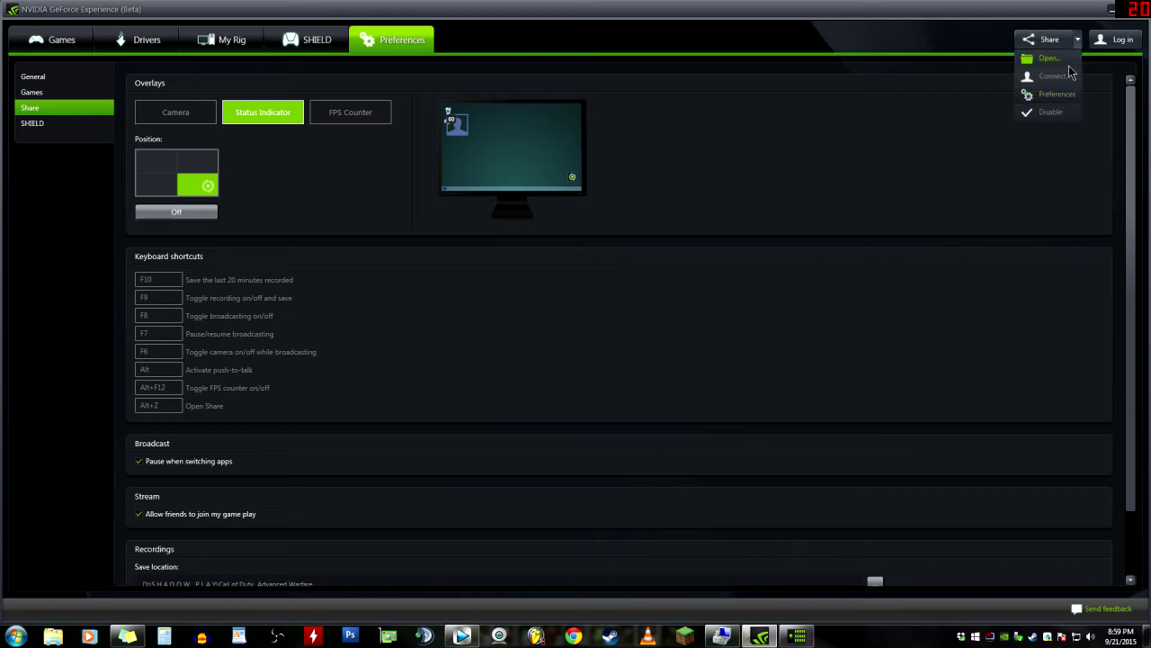
{"action": "left_click", "coordinate": [1054, 77]}
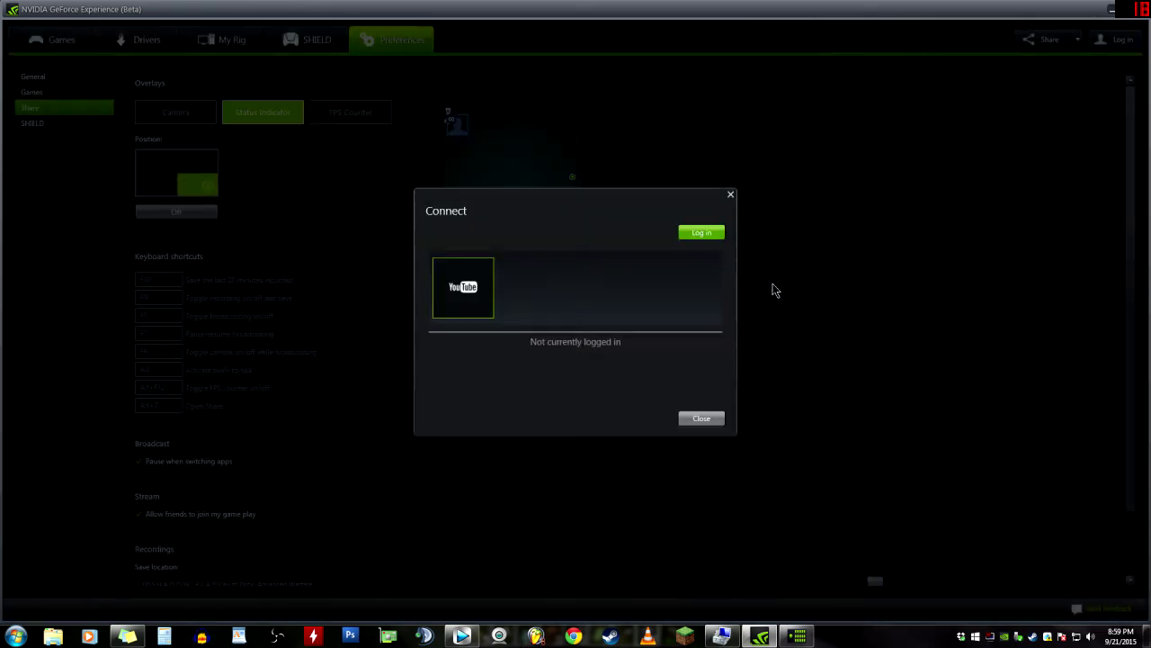
{"action": "left_click", "coordinate": [698, 234]}
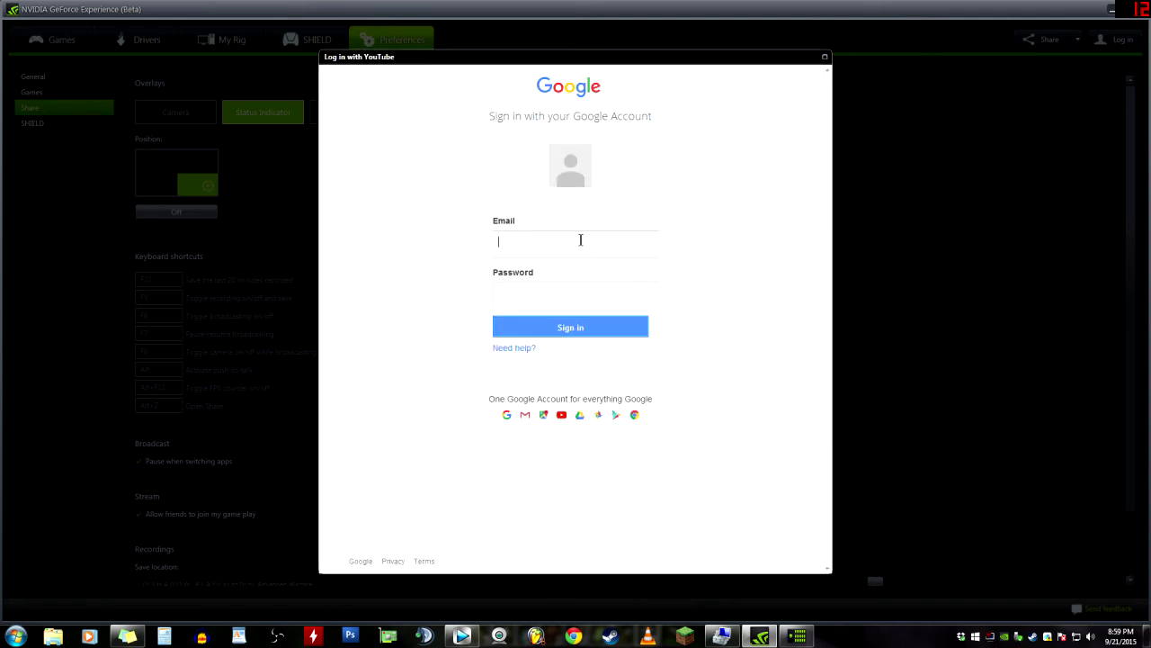
{"action": "left_click", "coordinate": [550, 242]}
{"action": "left_click", "coordinate": [549, 246]}
{"action": "left_click", "coordinate": [546, 296]}
{"action": "left_click", "coordinate": [824, 59]}
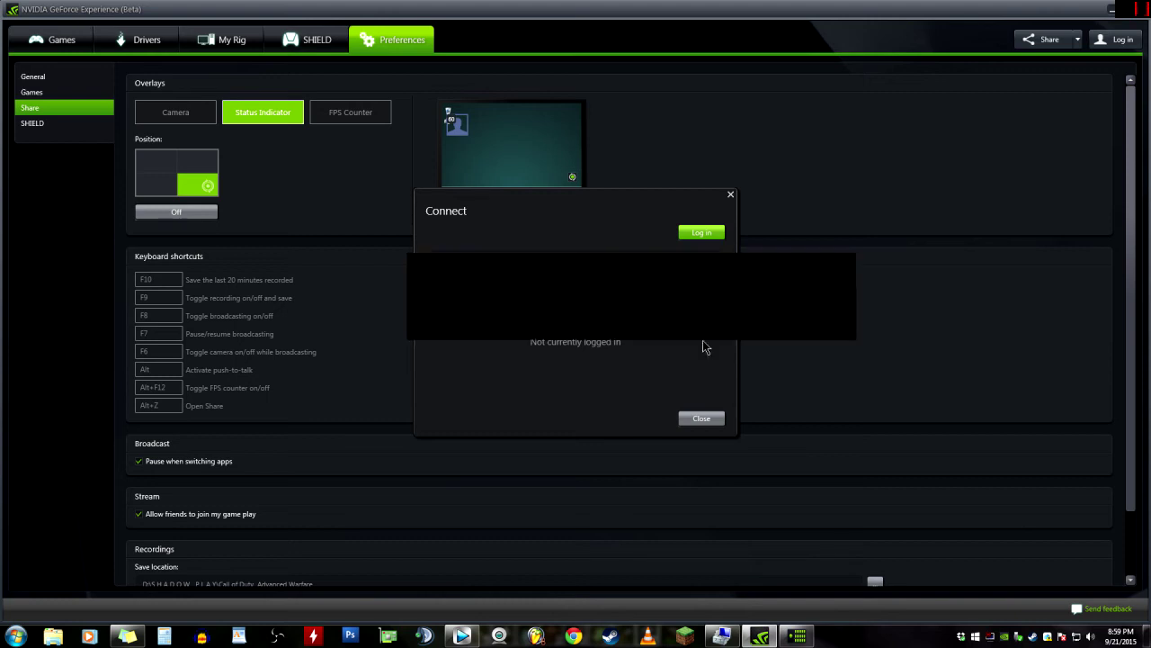
{"action": "left_click", "coordinate": [703, 417]}
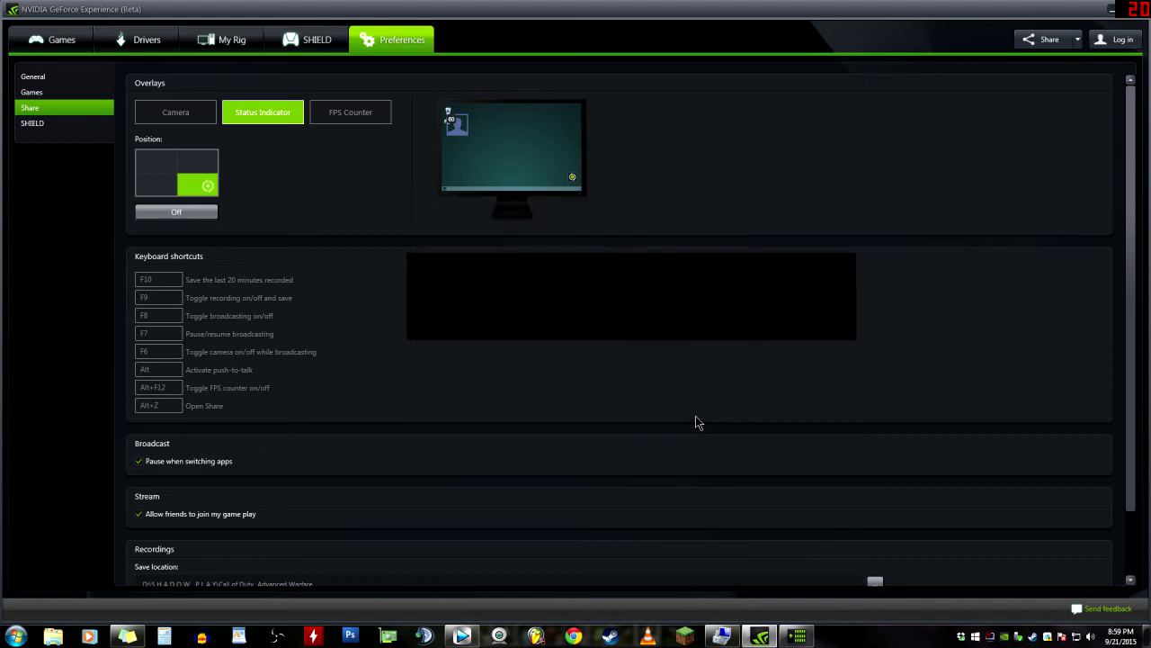
Open the Share recordings folder in Windows Explorer and widen the file list.
{"action": "left_click", "coordinate": [1065, 41]}
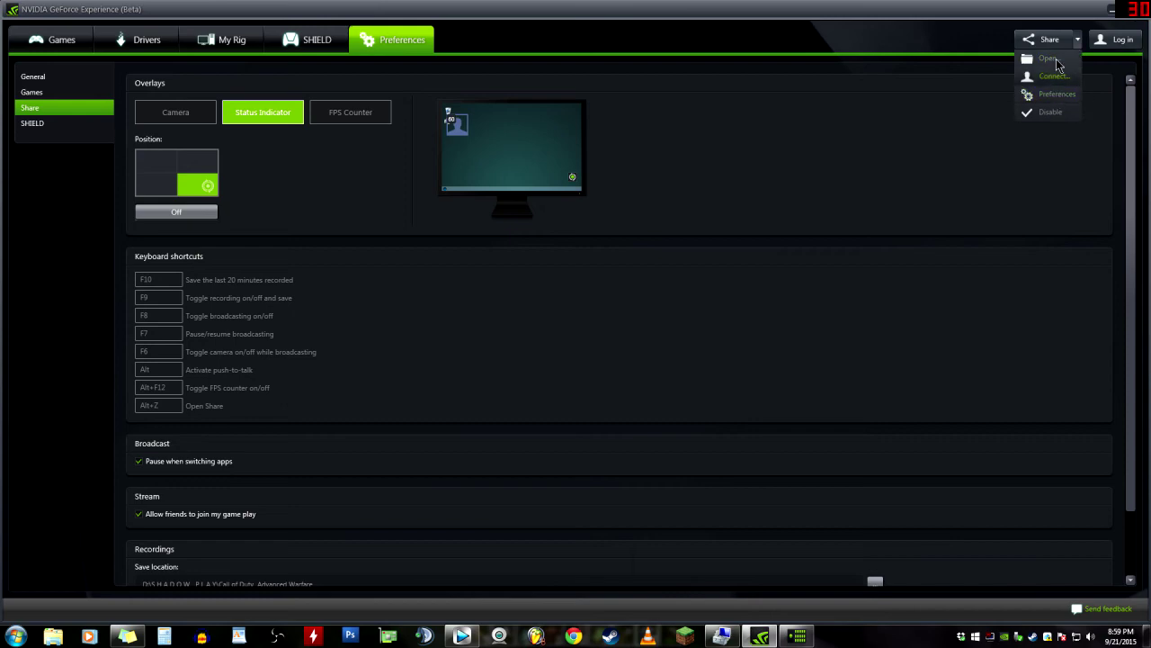
{"action": "left_click", "coordinate": [1052, 59]}
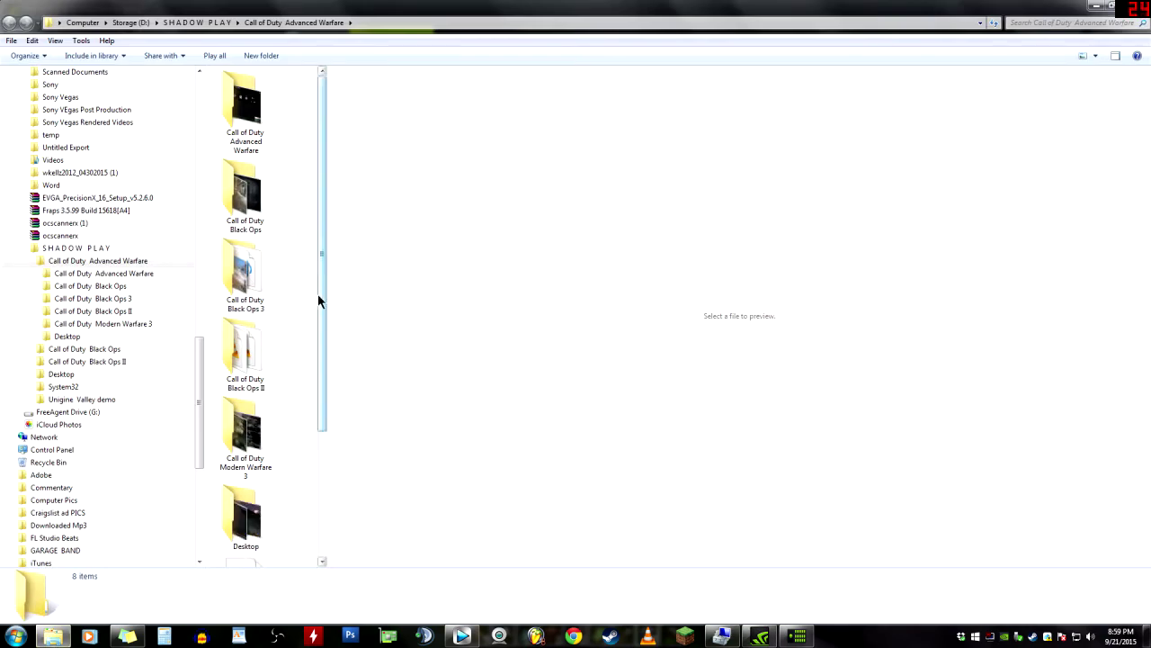
{"action": "left_click_drag", "start_coordinate": [357, 293], "coordinate": [680, 304]}
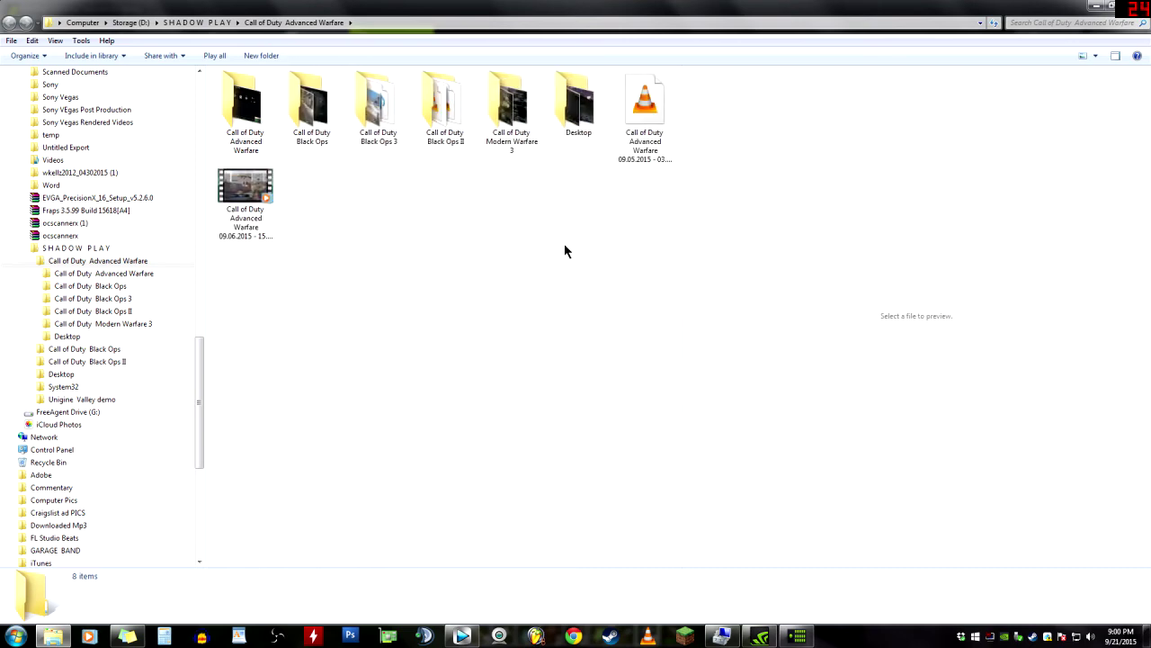
Open the Call of Duty Black Ops 3 folder, play one of its recordings, and close the player.
{"action": "double_click", "coordinate": [374, 120]}
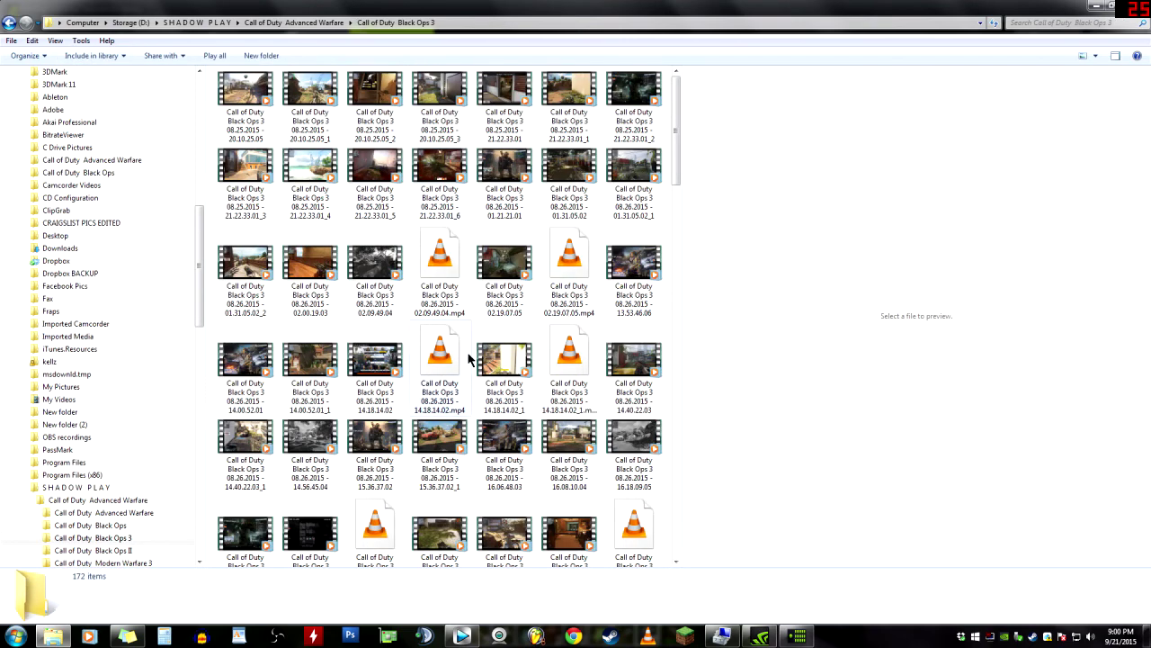
{"action": "left_click", "coordinate": [467, 363]}
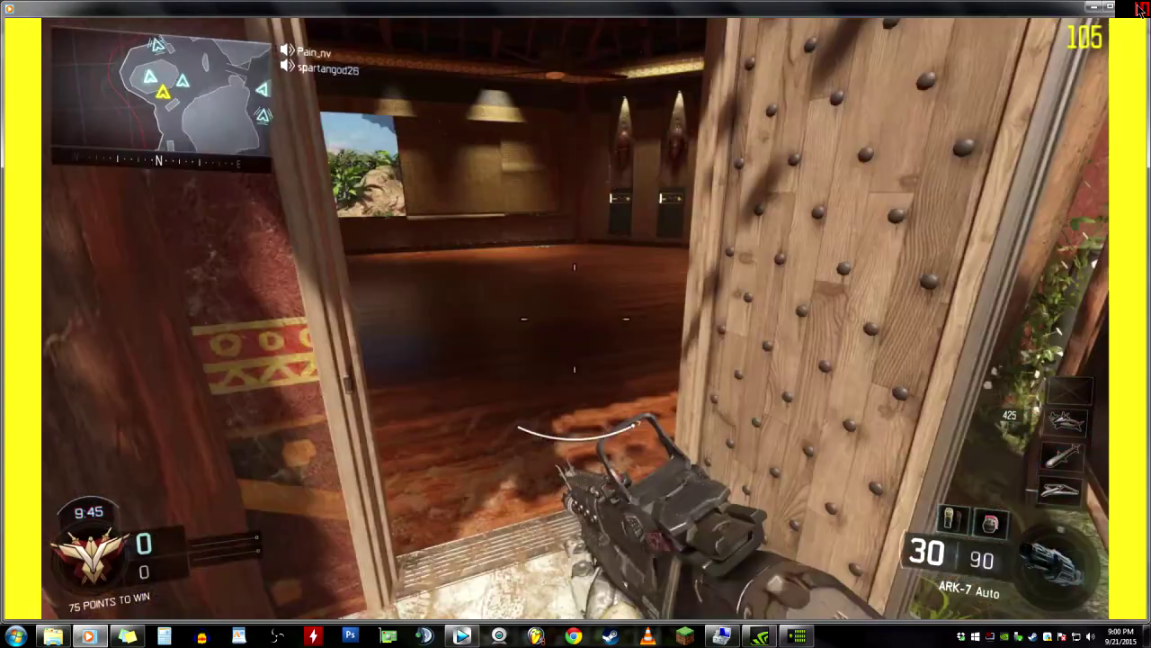
{"action": "left_click", "coordinate": [1139, 8]}
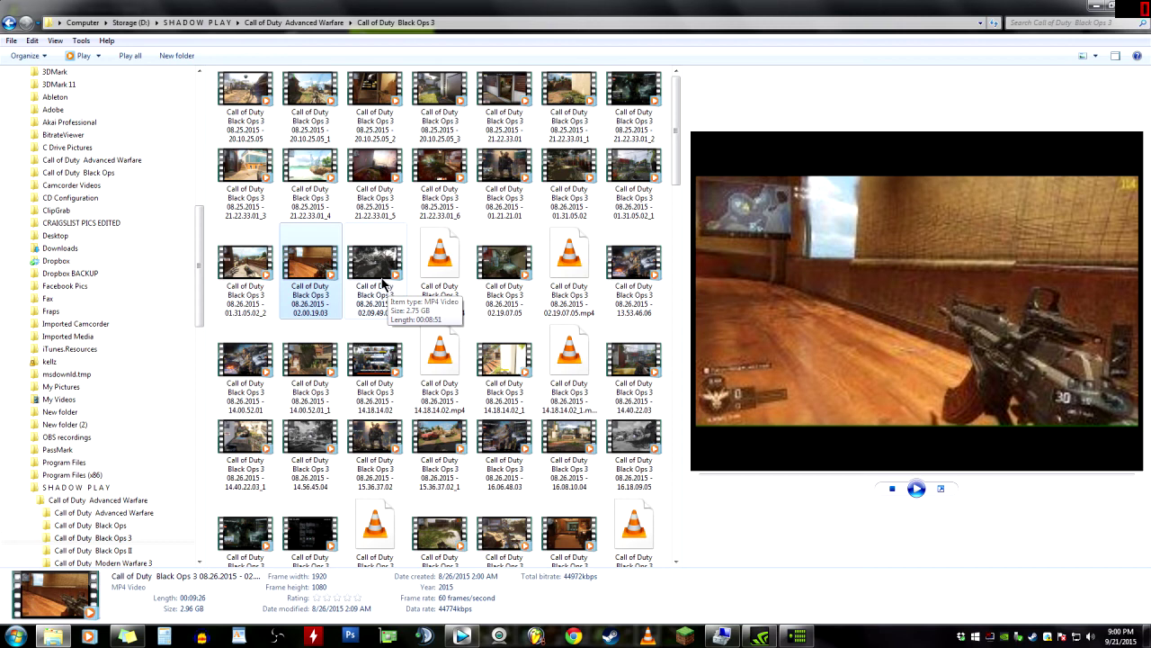
Select all recordings in the Black Ops 3 folder to check the item count, and clear the selection.
{"action": "left_click", "coordinate": [403, 381]}
{"action": "key", "text": "ctrl+a"}
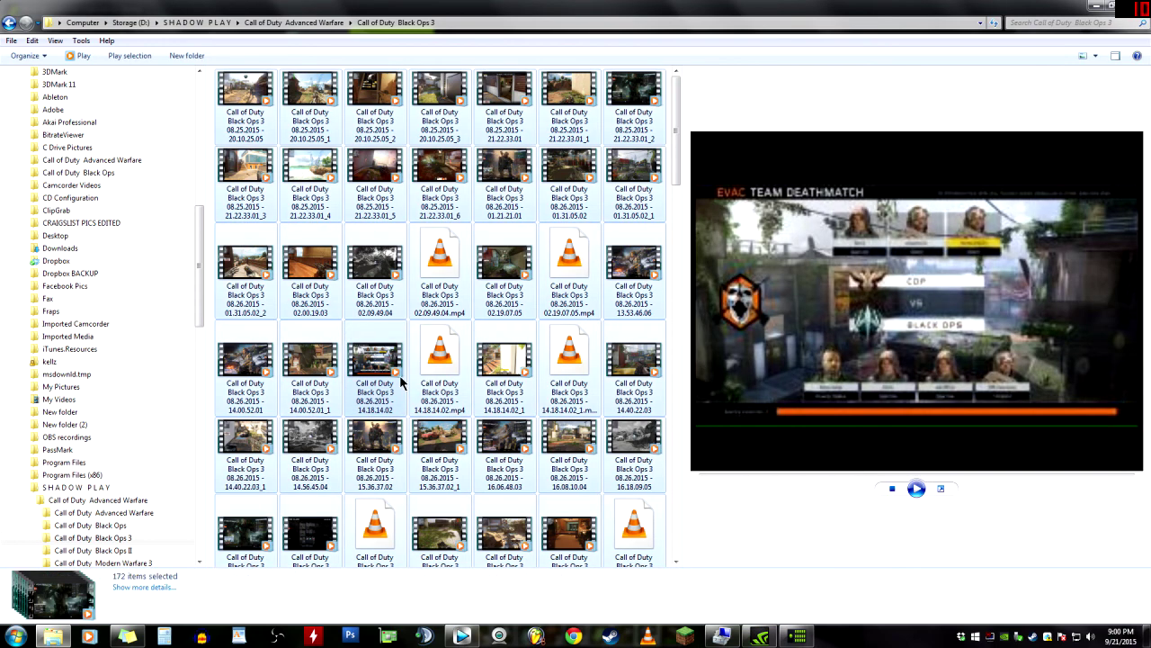
{"action": "left_click", "coordinate": [371, 368]}
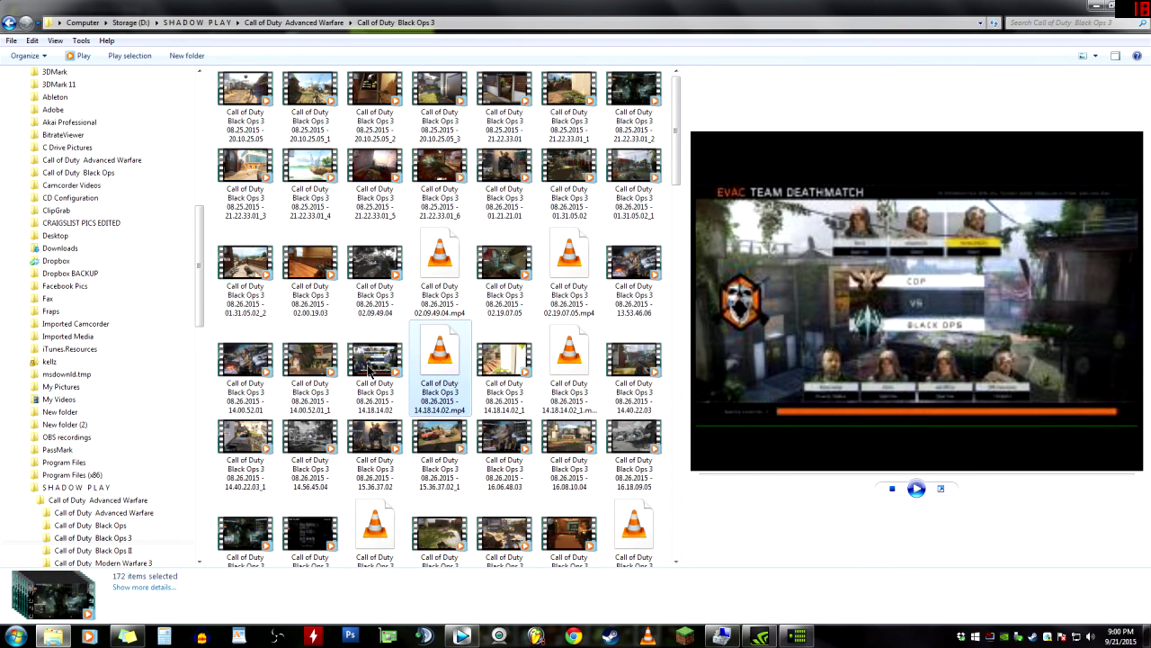
Browse individual Black Ops 3 recordings to compare their previews, lengths, file sizes, frame rates and bit rates.
{"action": "left_click", "coordinate": [300, 266]}
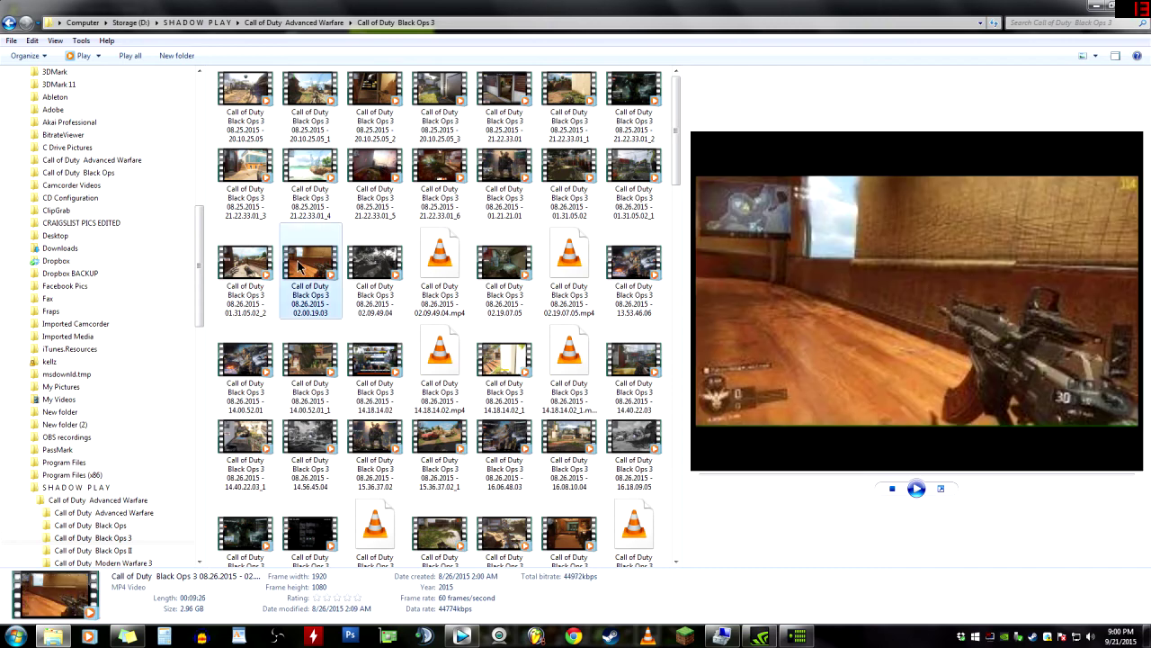
{"action": "left_click", "coordinate": [379, 174]}
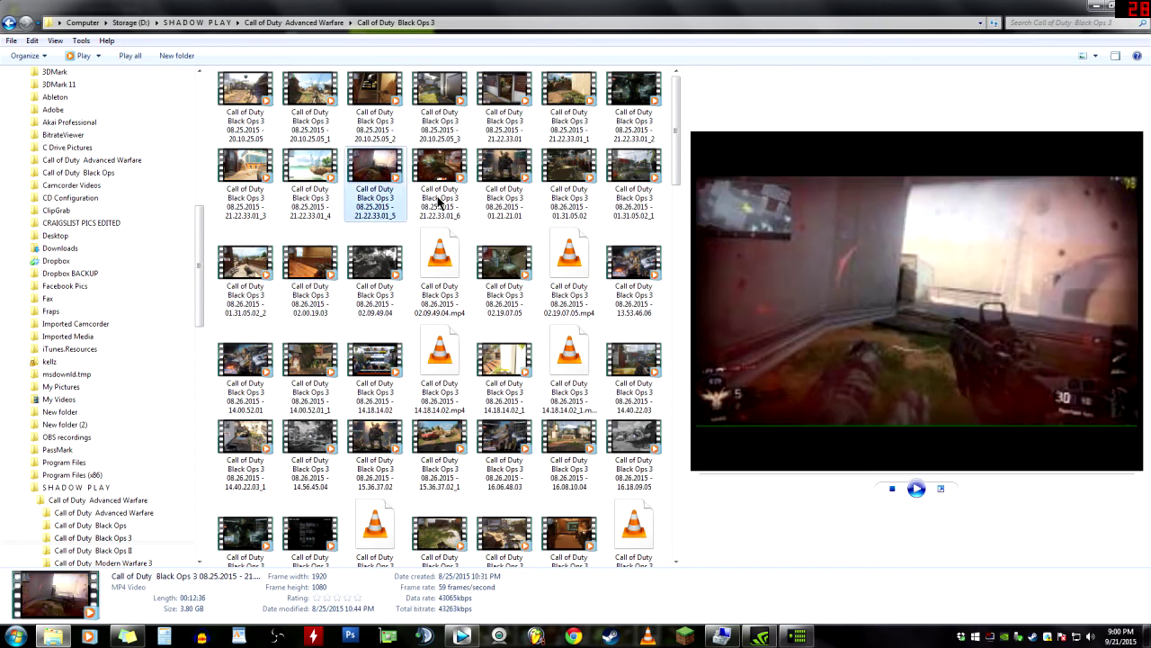
{"action": "left_click", "coordinate": [587, 90]}
{"action": "left_click", "coordinate": [641, 235]}
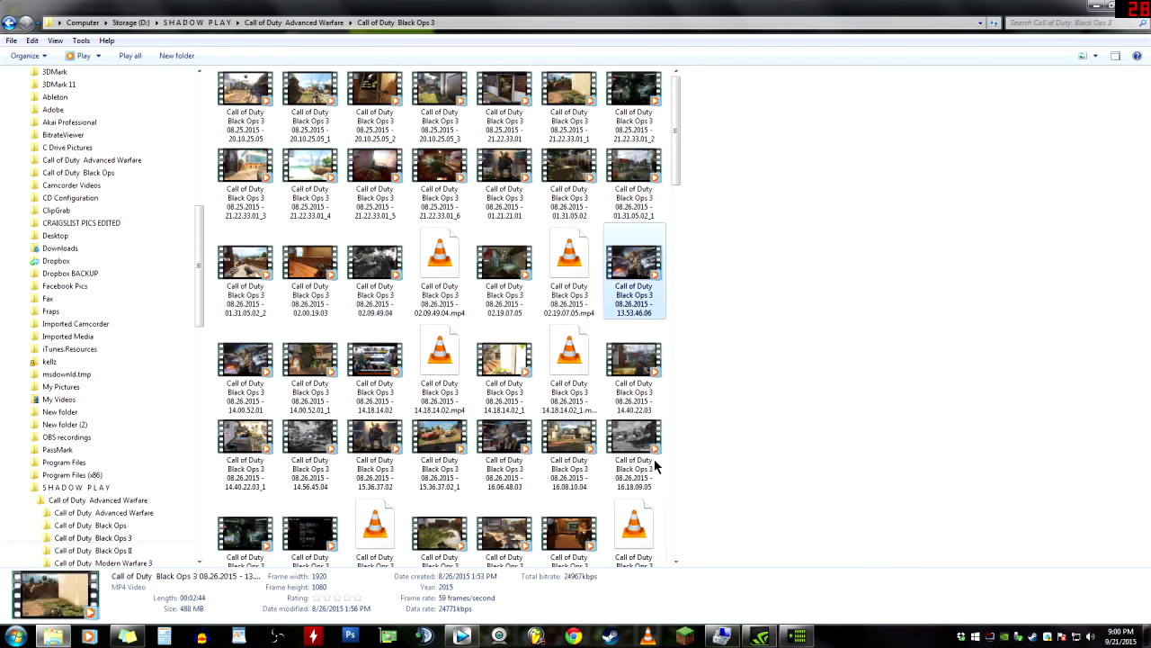
{"action": "left_click", "coordinate": [654, 450]}
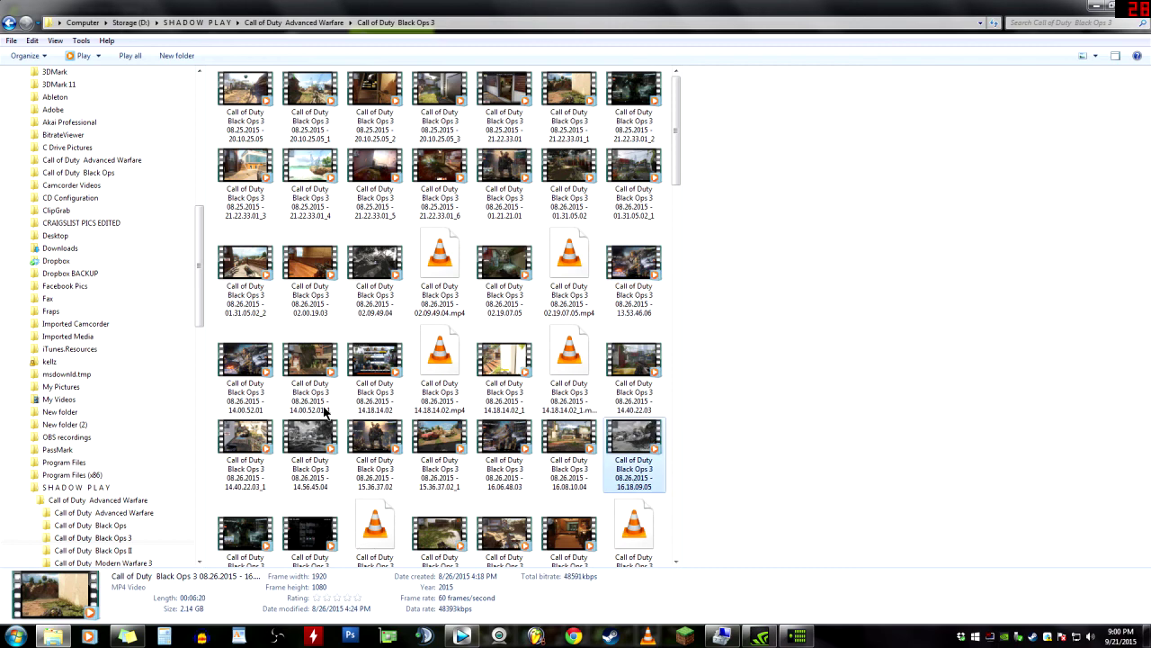
{"action": "key", "text": "Right"}
{"action": "key", "text": "Right"}
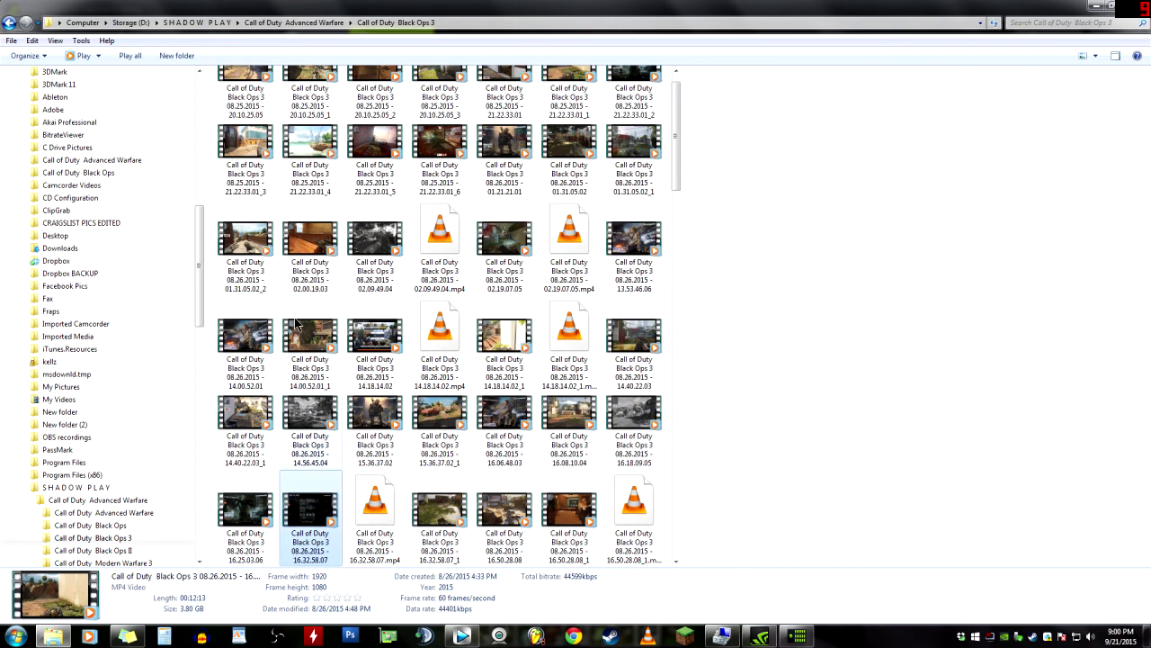
{"action": "left_click", "coordinate": [322, 415]}
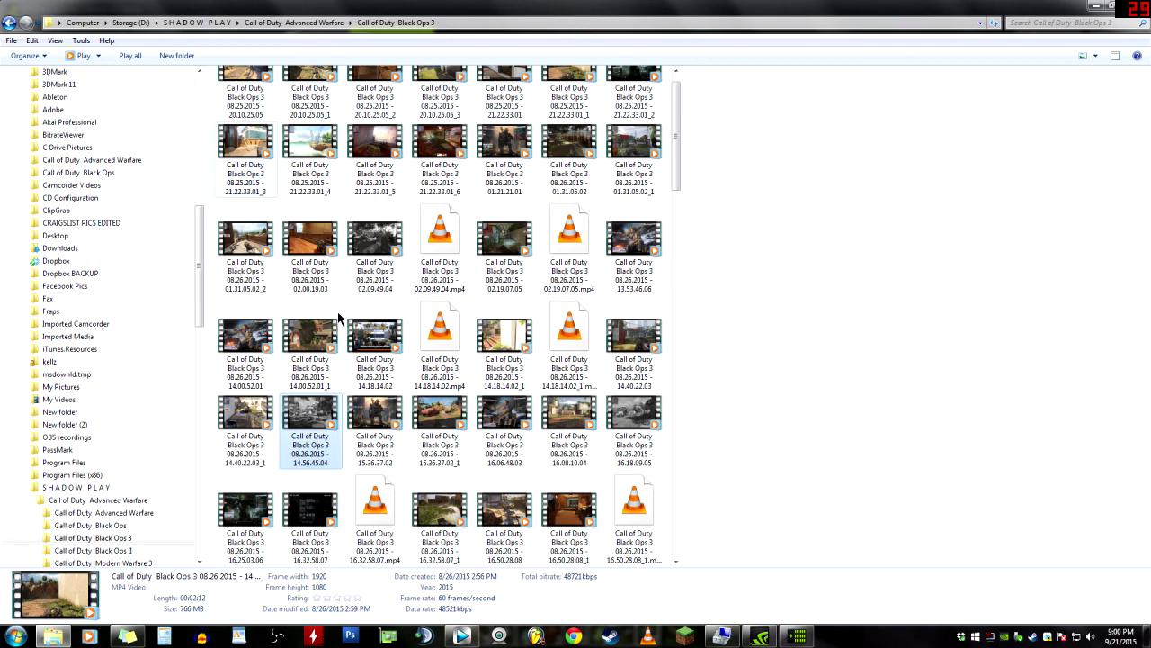
{"action": "scroll", "coordinate": [328, 301], "scroll_direction": "up", "scroll_amount": 1}
{"action": "left_click", "coordinate": [267, 90]}
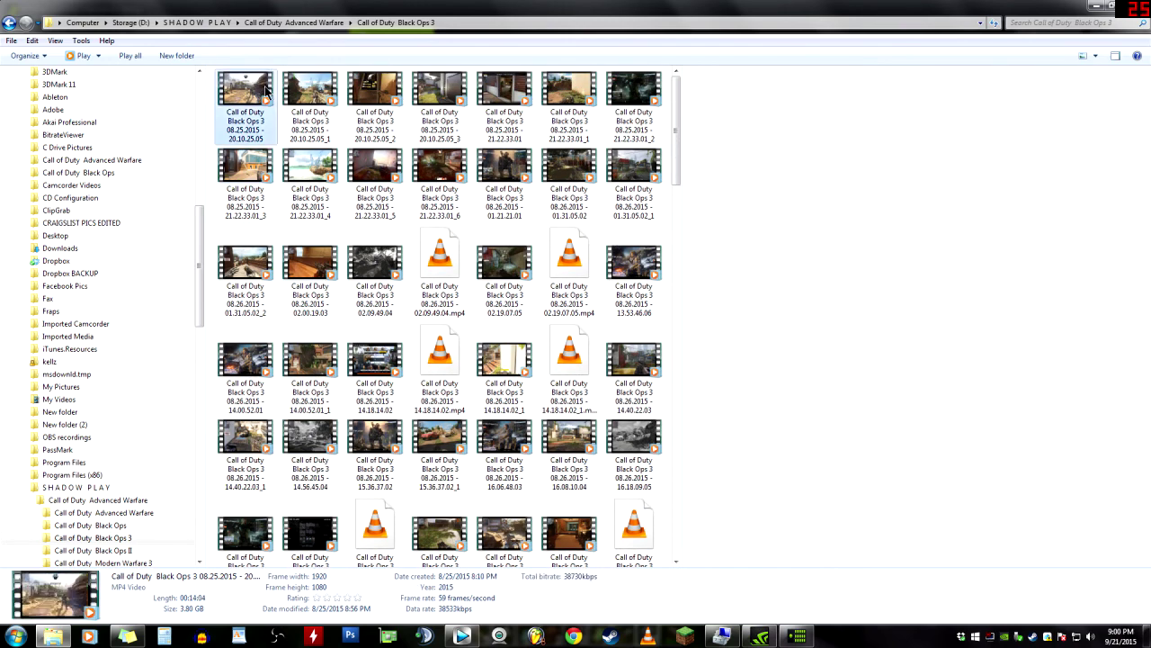
{"action": "left_click", "coordinate": [301, 94]}
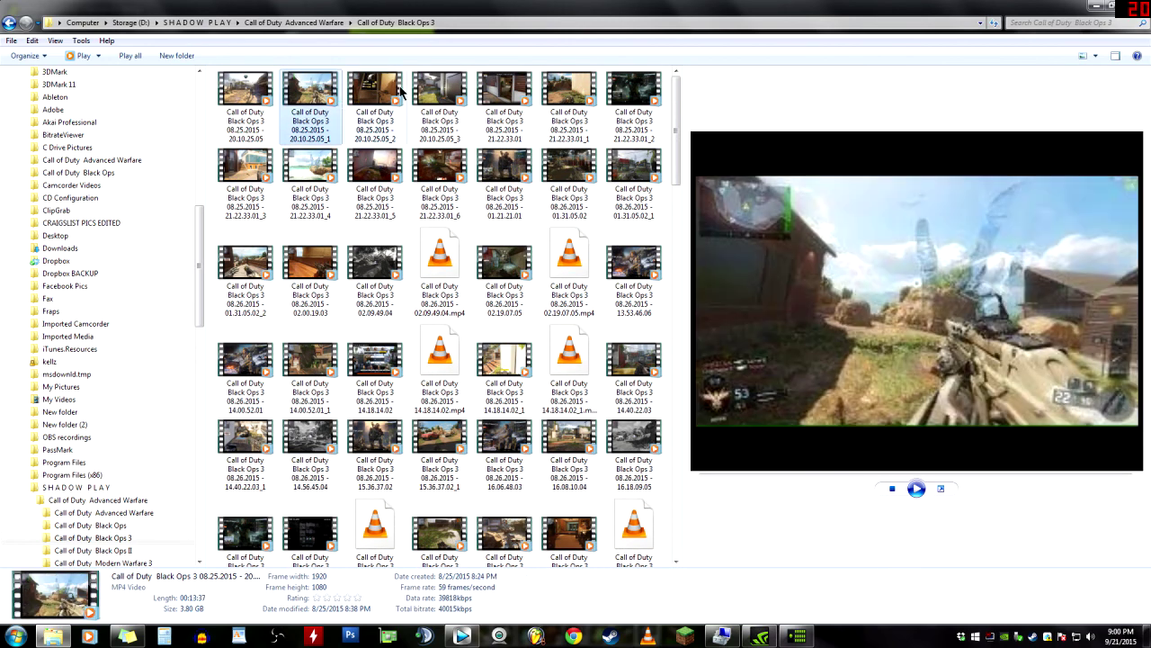
{"action": "left_click", "coordinate": [360, 106]}
{"action": "left_click", "coordinate": [492, 416]}
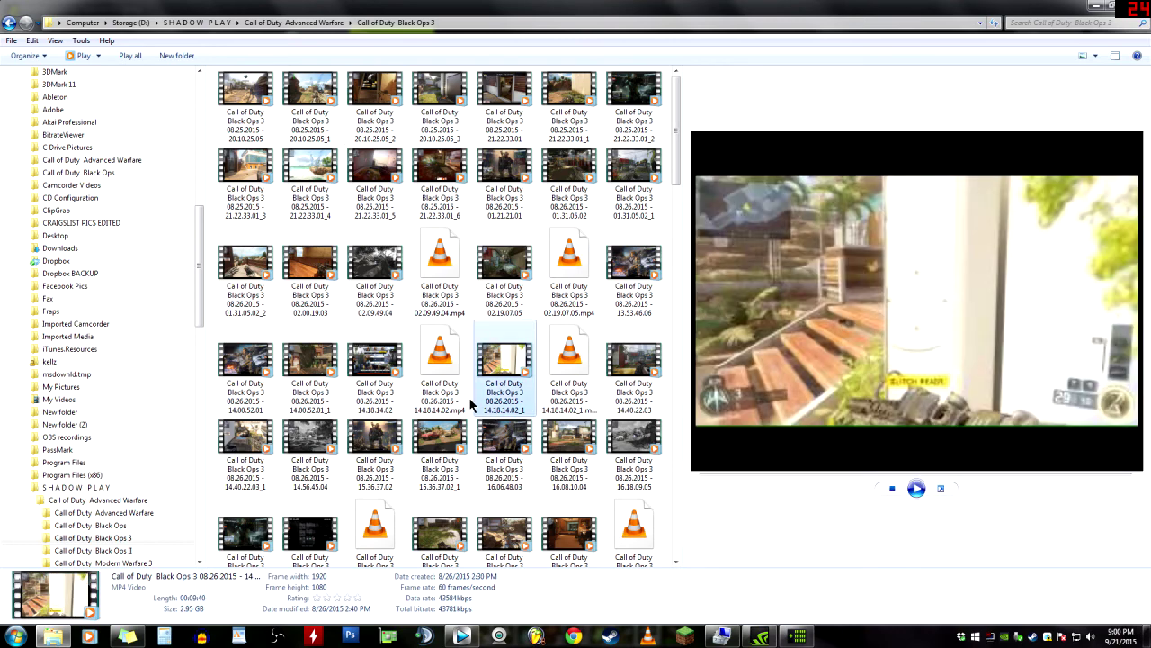
Select all the Black Ops 3 recordings and open their Properties to check the combined size.
{"action": "key", "text": "ctrl+a"}
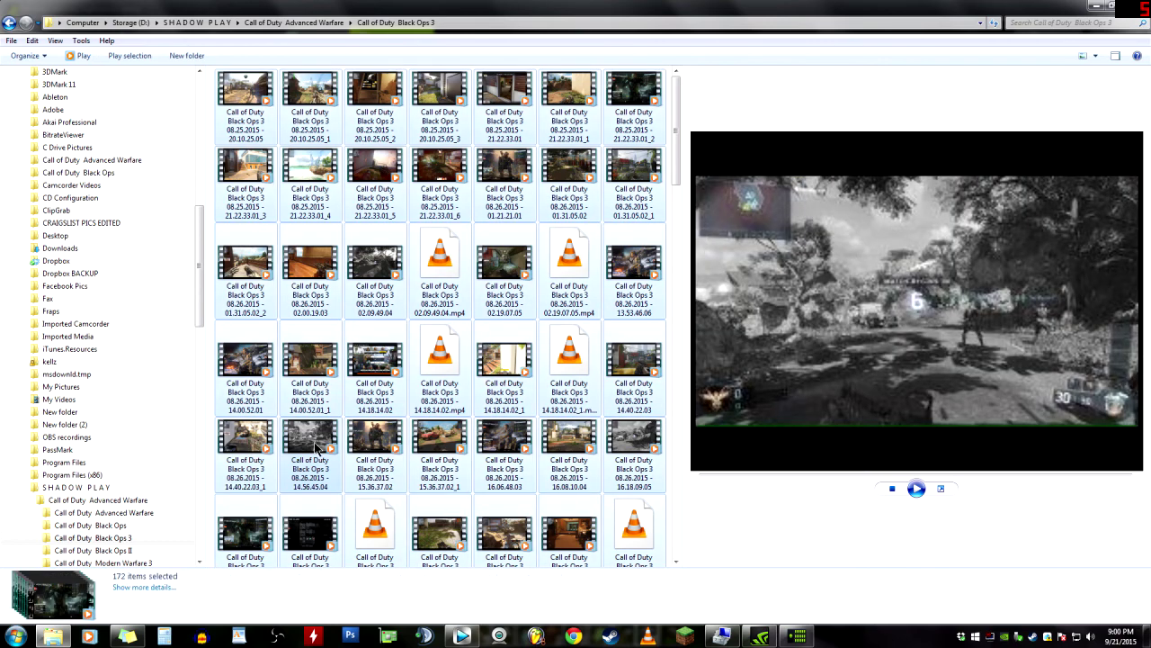
{"action": "right_click", "coordinate": [313, 449]}
{"action": "left_click", "coordinate": [389, 432]}
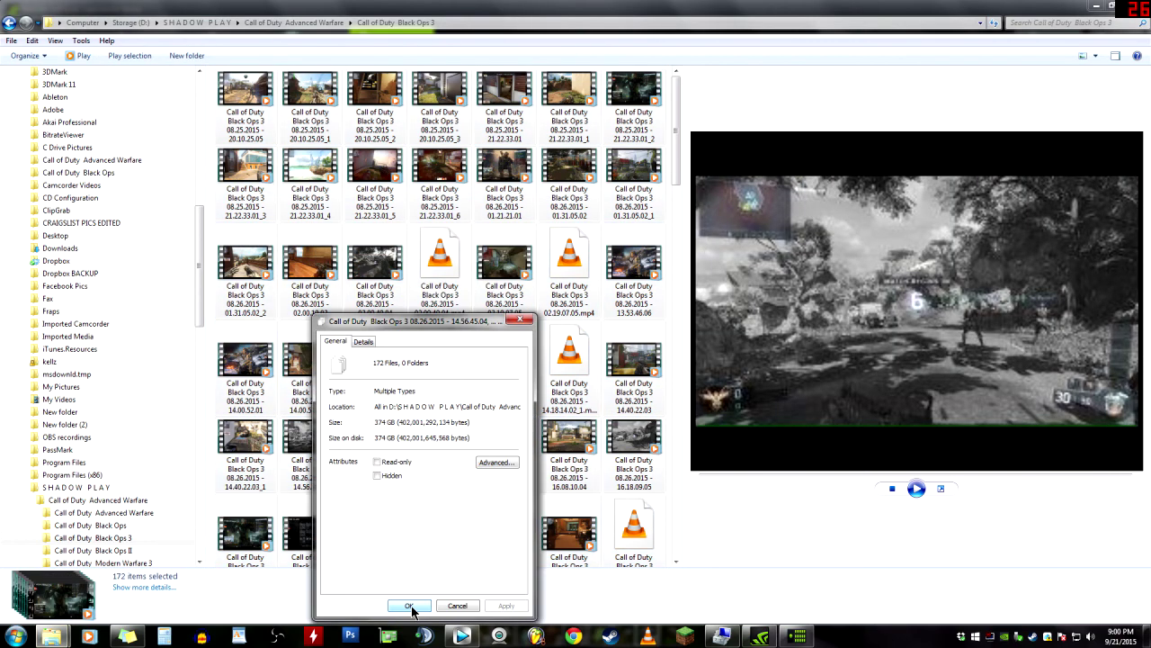
Close the Properties and Black Ops 3 folder windows, and check the folder that GeForce Experience's Share options open.
{"action": "left_click", "coordinate": [458, 606]}
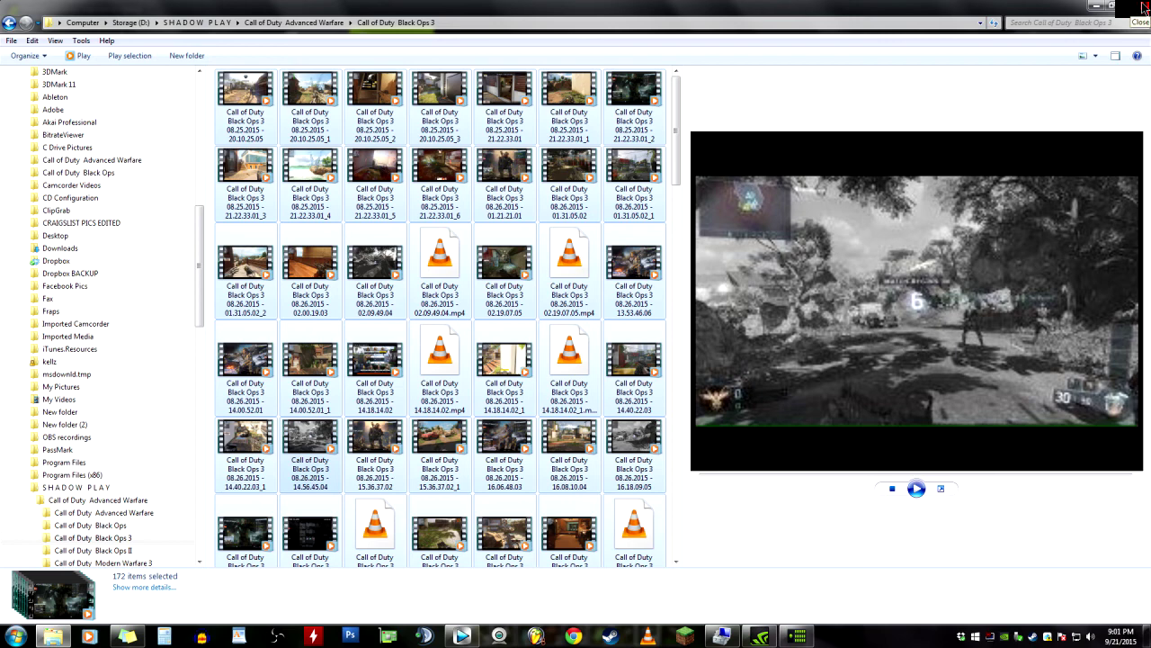
{"action": "left_click", "coordinate": [1144, 8]}
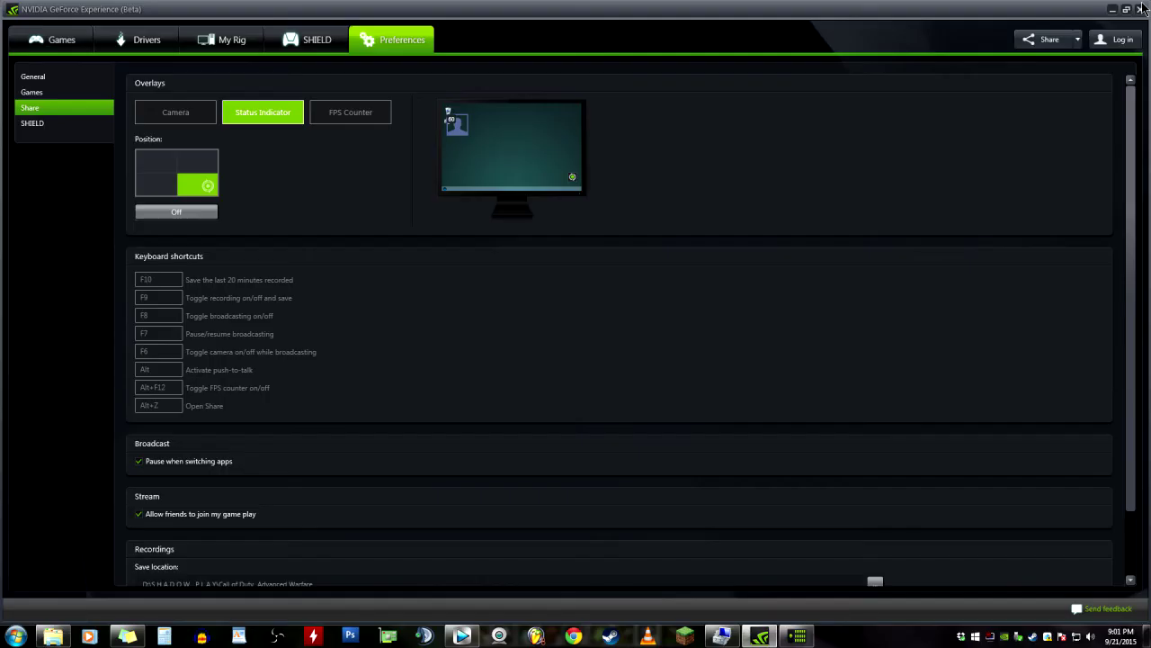
{"action": "left_click", "coordinate": [1078, 42]}
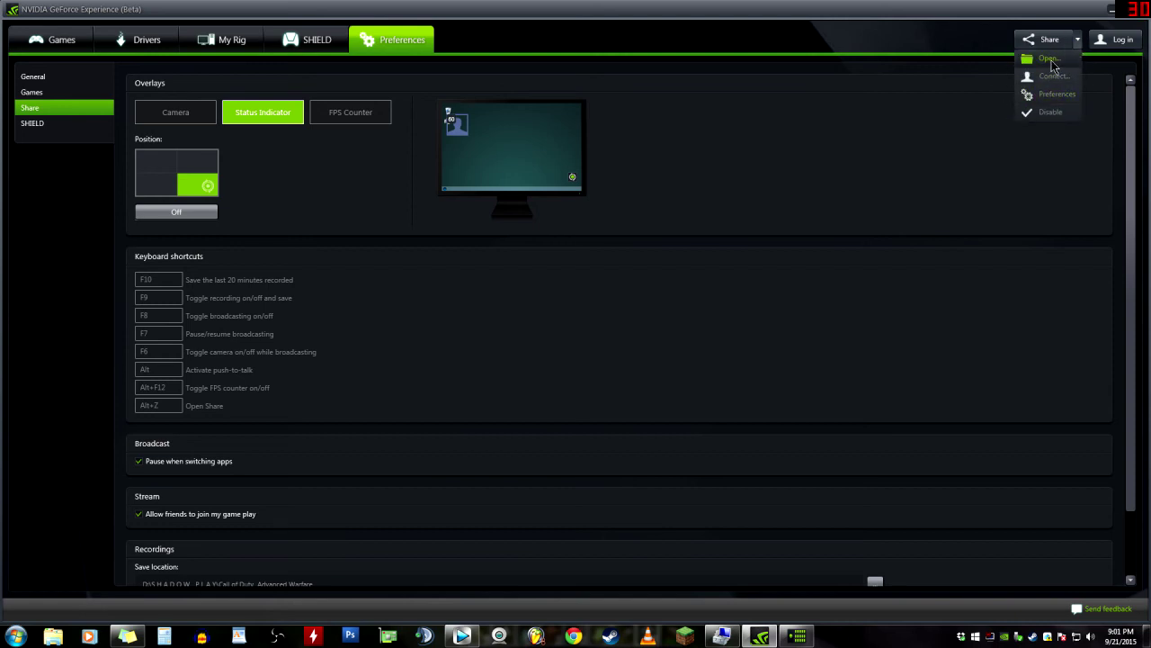
{"action": "left_click", "coordinate": [1051, 61]}
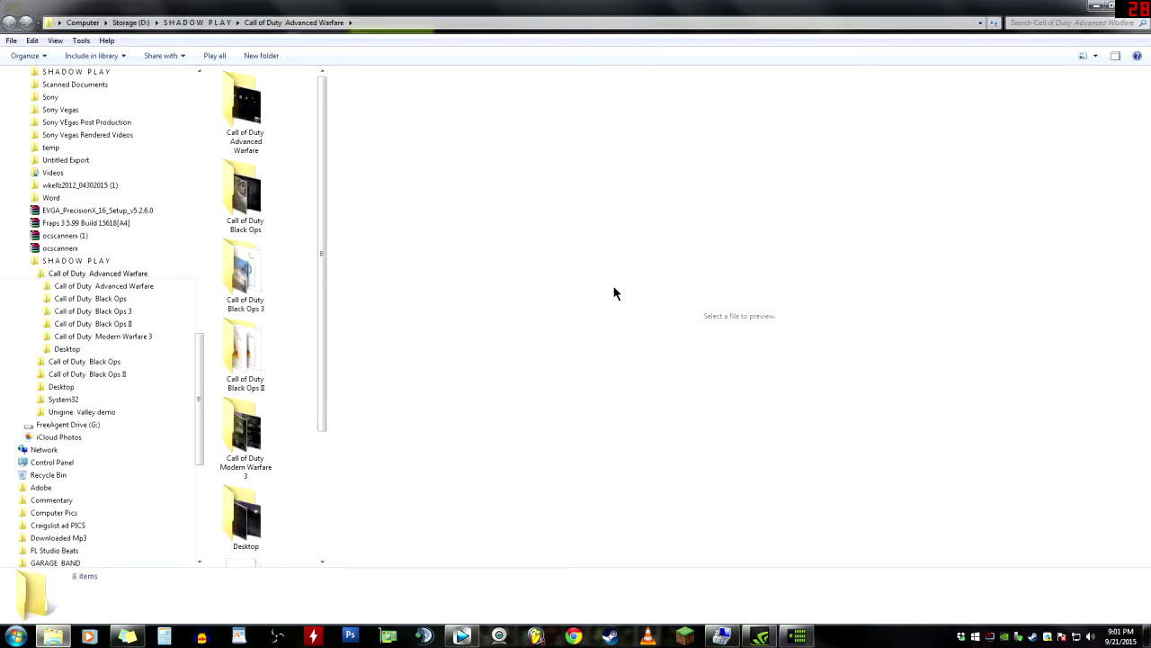
{"action": "left_click", "coordinate": [1135, 7]}
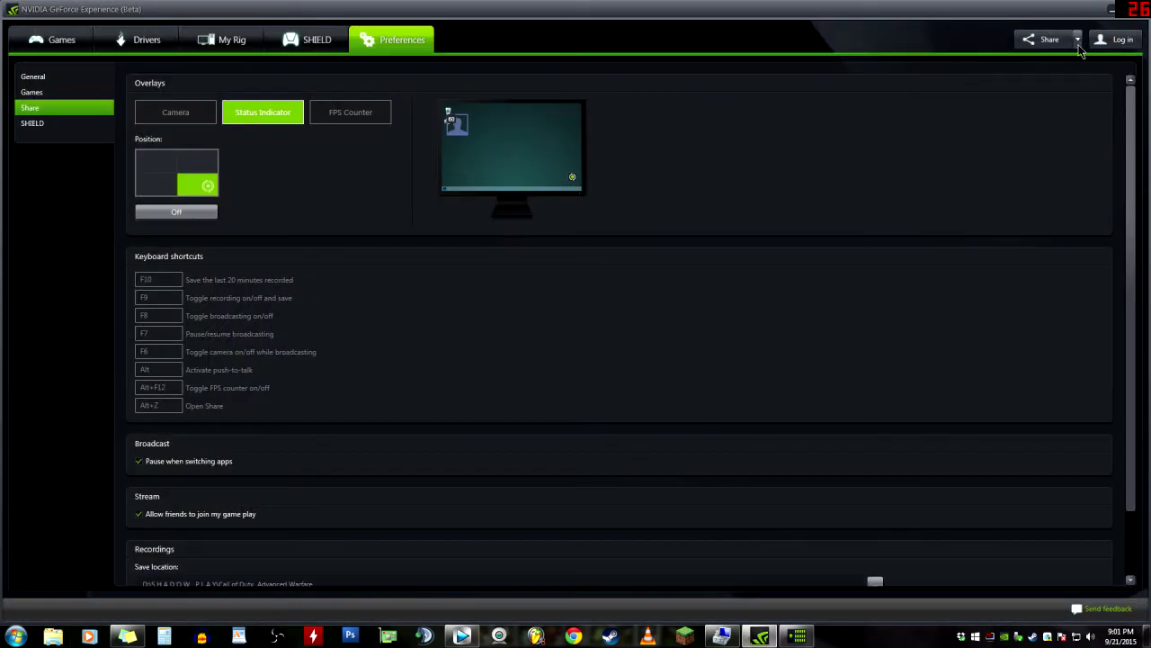
Open the Share preferences and go through the keyboard shortcuts, from saving the last 20 minutes to pausing or resuming broadcasting.
{"action": "left_click", "coordinate": [1079, 45]}
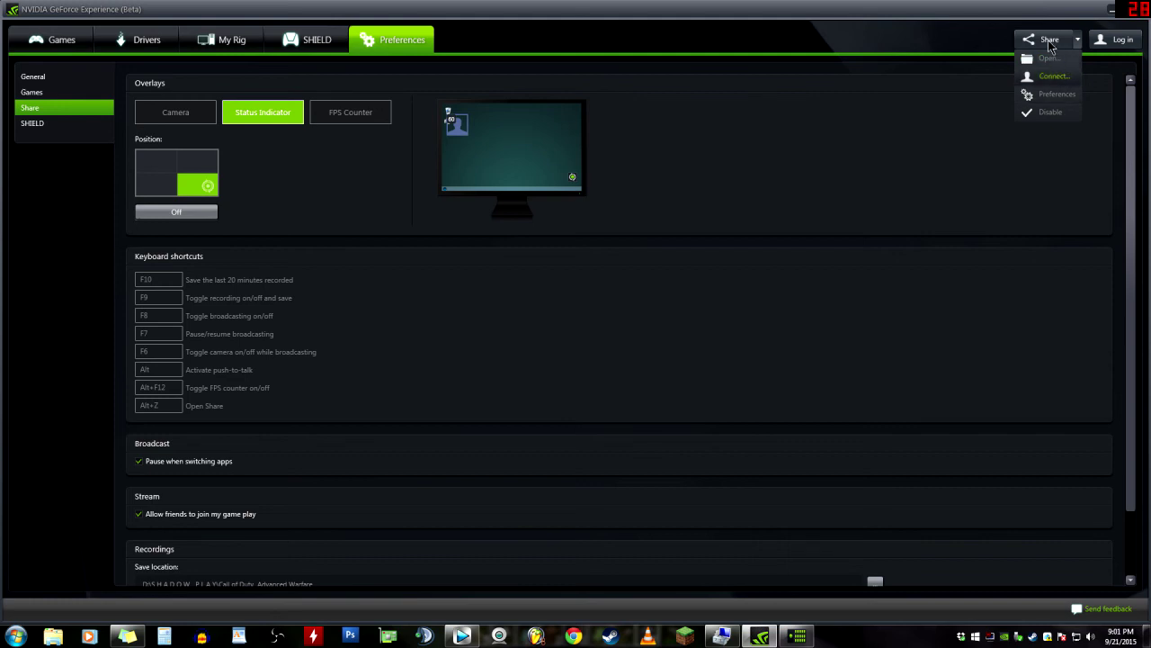
{"action": "left_click", "coordinate": [1054, 95]}
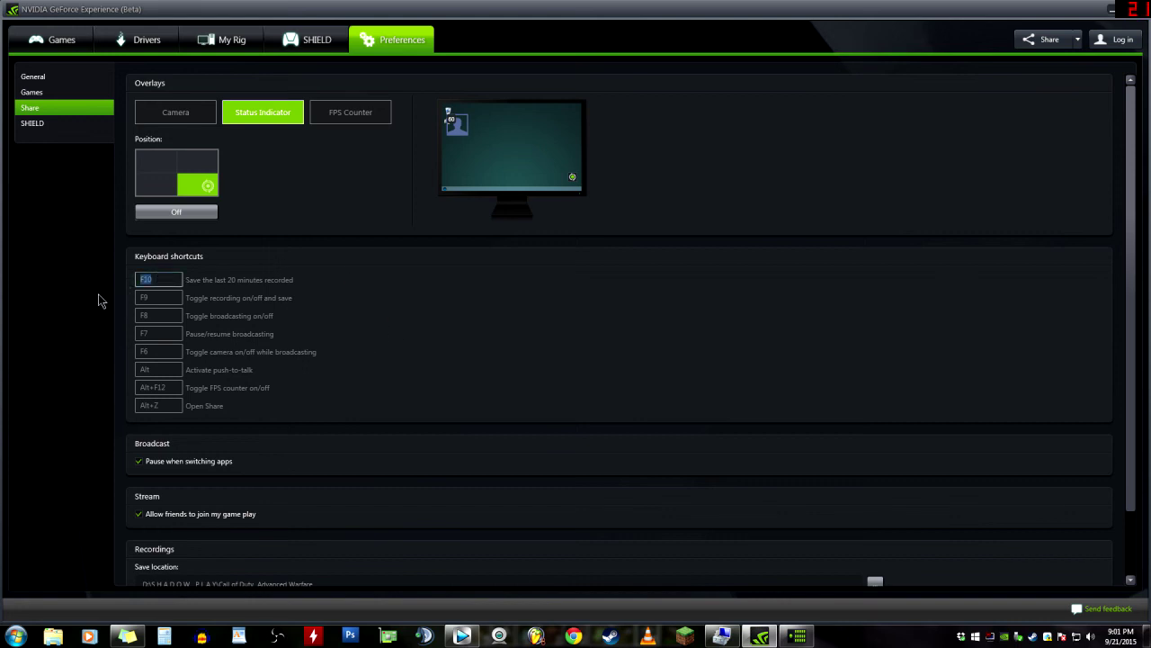
{"action": "left_click", "coordinate": [155, 279]}
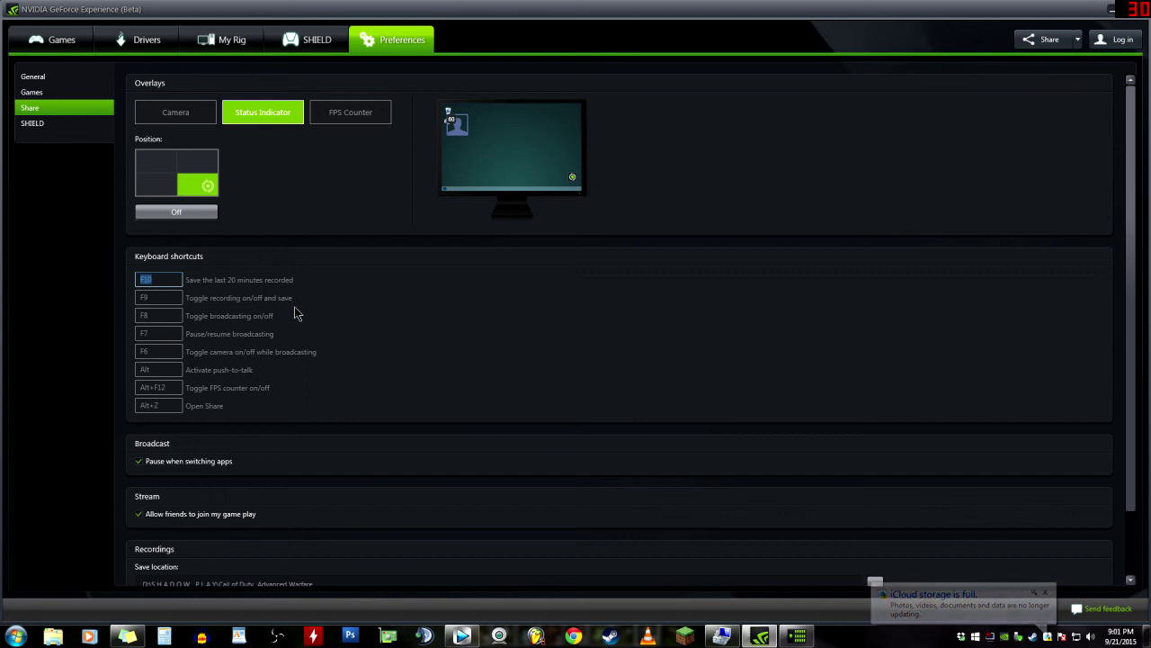
{"action": "key", "text": "Tab"}
{"action": "key", "text": "Tab"}
{"action": "key", "text": "Tab"}
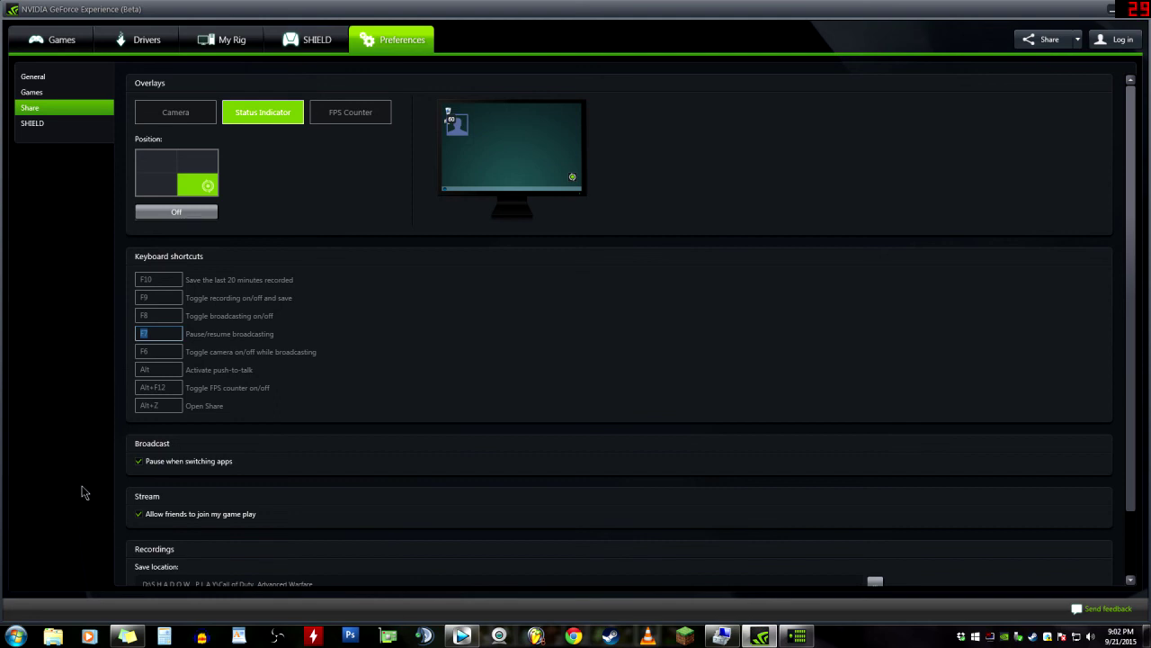
{"action": "left_click", "coordinate": [346, 376]}
Examine the Recordings preferences, covering the save location, the temporary files location and the rig details watermark option.
{"action": "scroll", "coordinate": [356, 392], "scroll_direction": "down", "scroll_amount": 3}
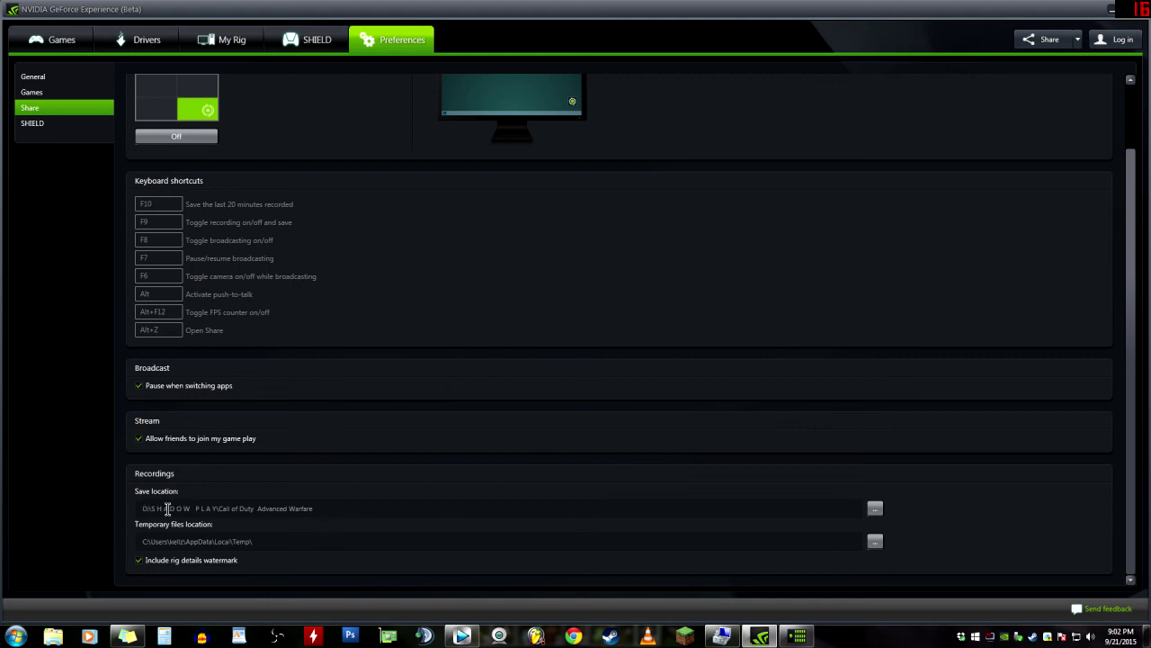
{"action": "left_click_drag", "start_coordinate": [168, 509], "coordinate": [342, 513]}
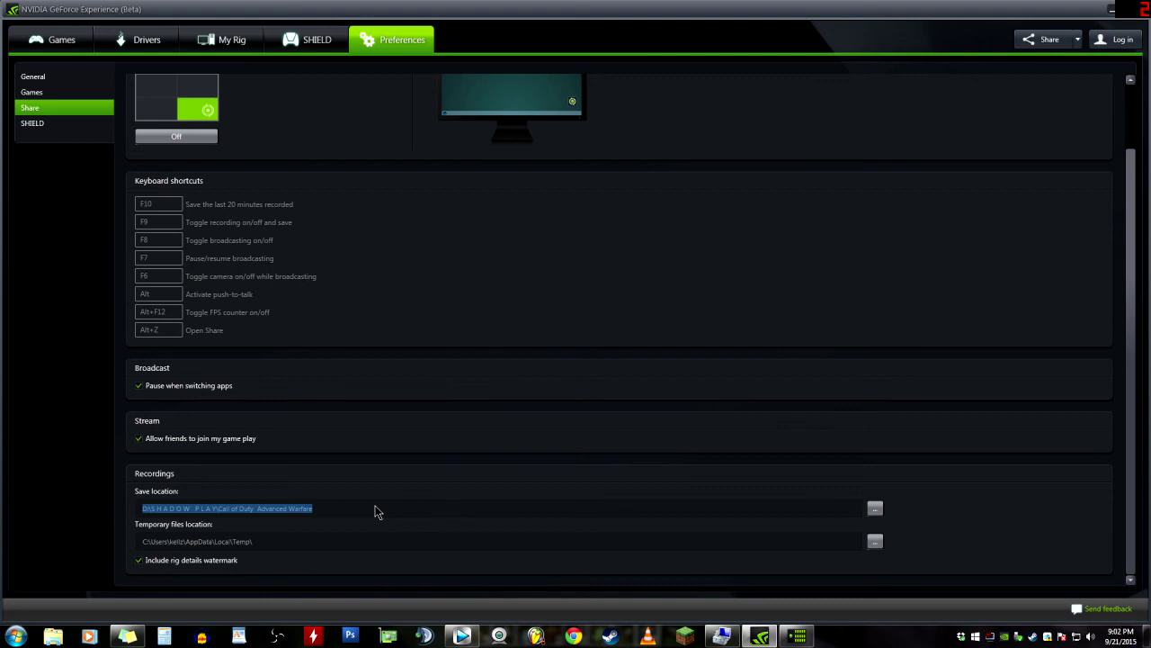
{"action": "left_click", "coordinate": [279, 543]}
{"action": "scroll", "coordinate": [279, 535], "scroll_direction": "up", "scroll_amount": 2}
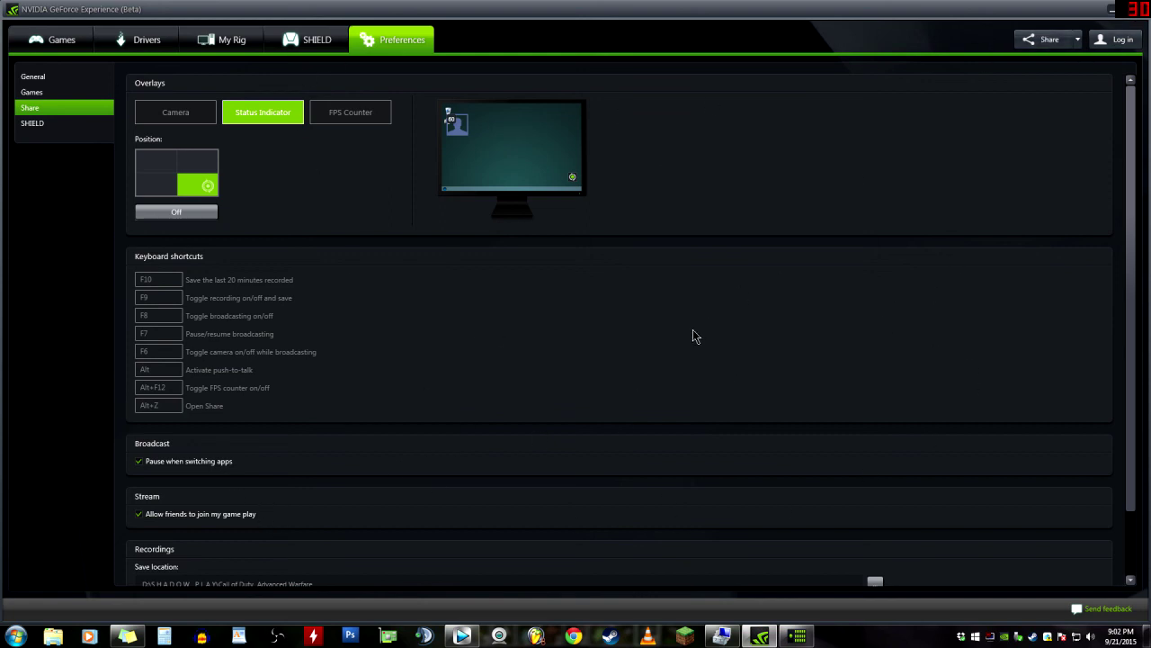
{"action": "scroll", "coordinate": [584, 399], "scroll_direction": "down", "scroll_amount": 1}
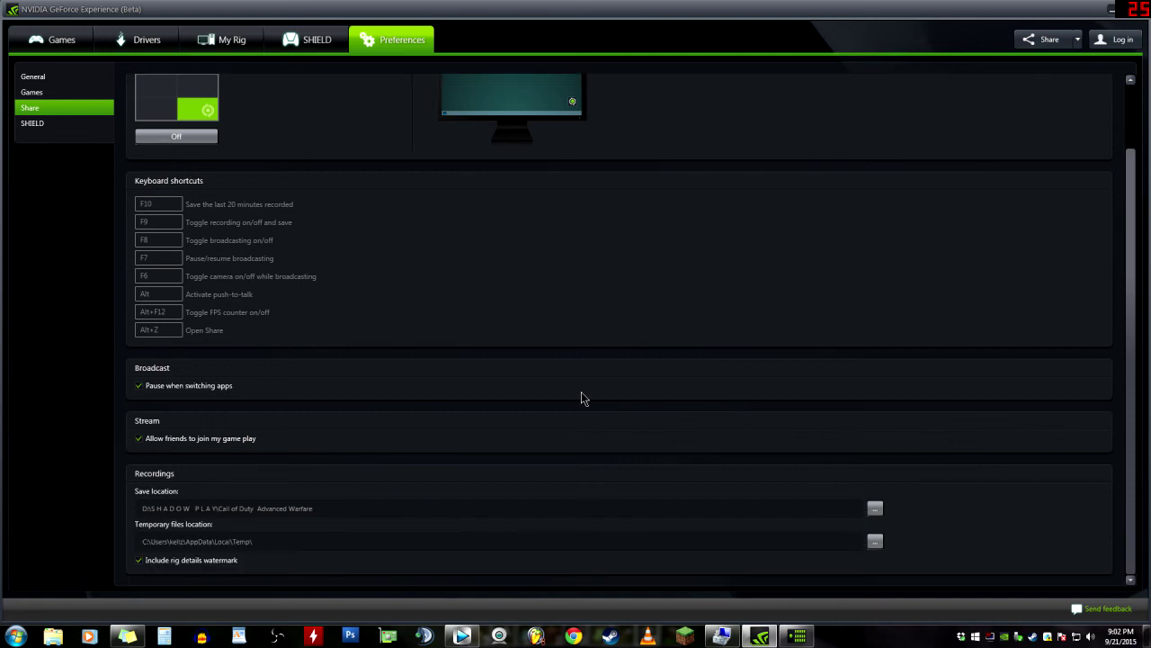
{"action": "triple_click", "coordinate": [166, 509]}
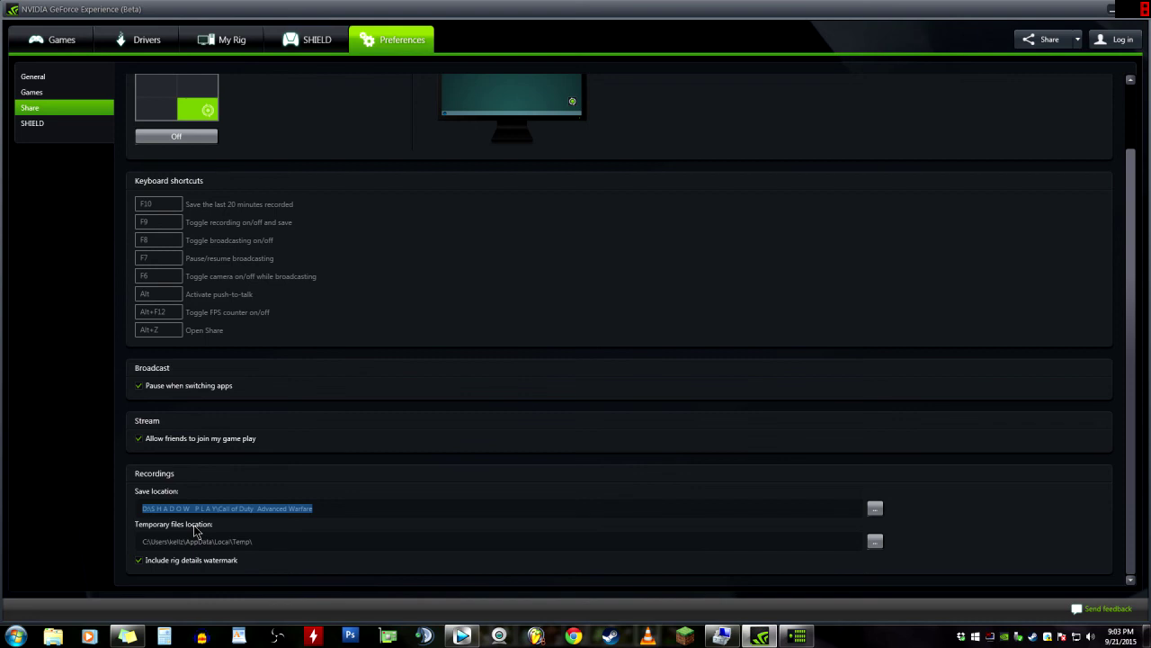
{"action": "left_click", "coordinate": [139, 564]}
{"action": "left_click", "coordinate": [138, 560]}
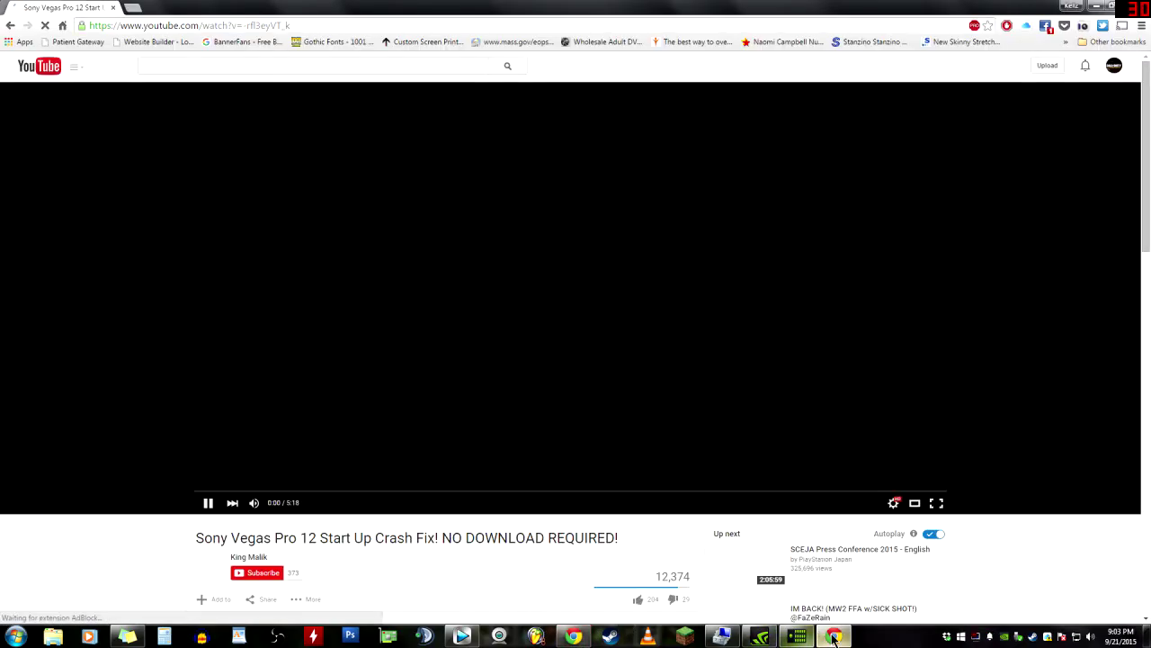
Switch from Chrome back to GeForce Experience and reopen the Share preferences.
{"action": "mouse_move", "coordinate": [776, 637]}
{"action": "left_click", "coordinate": [760, 637]}
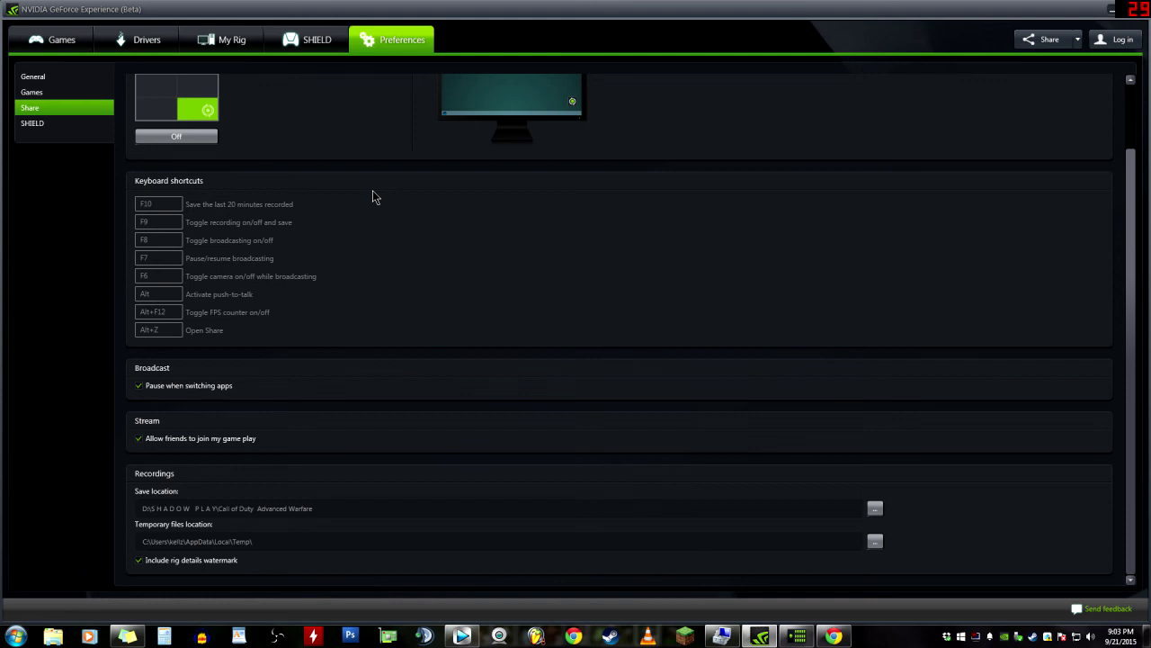
{"action": "left_click", "coordinate": [1079, 41]}
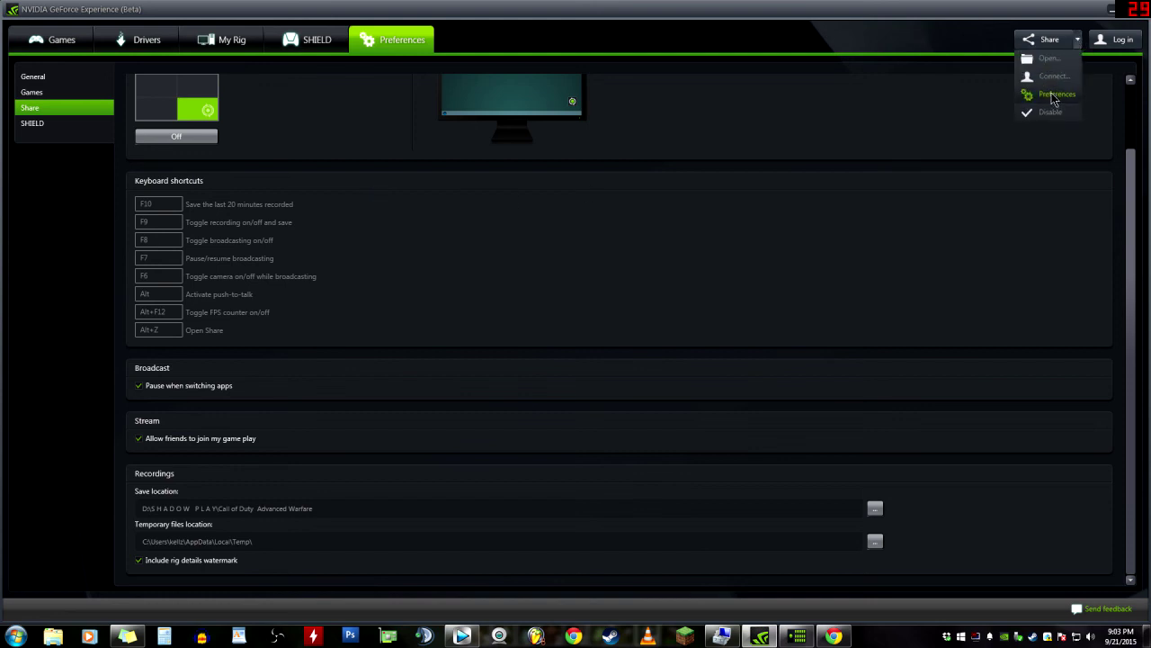
{"action": "left_click", "coordinate": [1054, 95]}
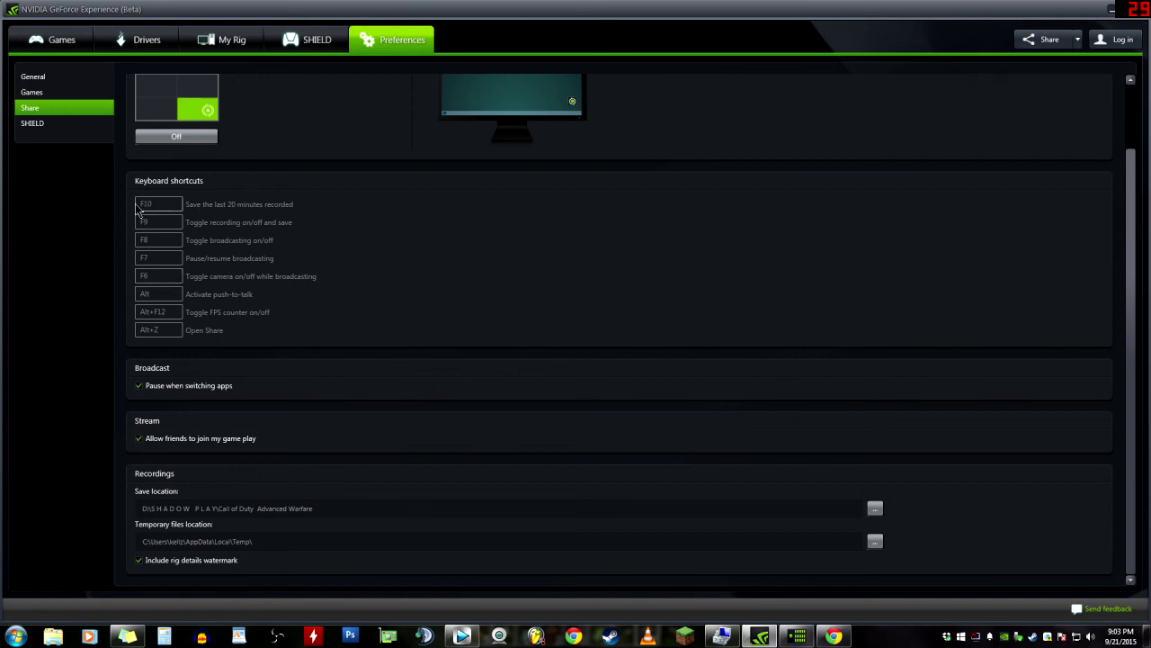
Review the shortcut fields for push-to-talk, camera toggle, broadcasting, saving the last 20 minutes and toggling recording.
{"action": "left_click", "coordinate": [144, 293]}
{"action": "left_click", "coordinate": [148, 276]}
{"action": "left_click", "coordinate": [161, 241]}
{"action": "left_click", "coordinate": [166, 223]}
{"action": "left_click", "coordinate": [147, 203]}
{"action": "left_click", "coordinate": [160, 222]}
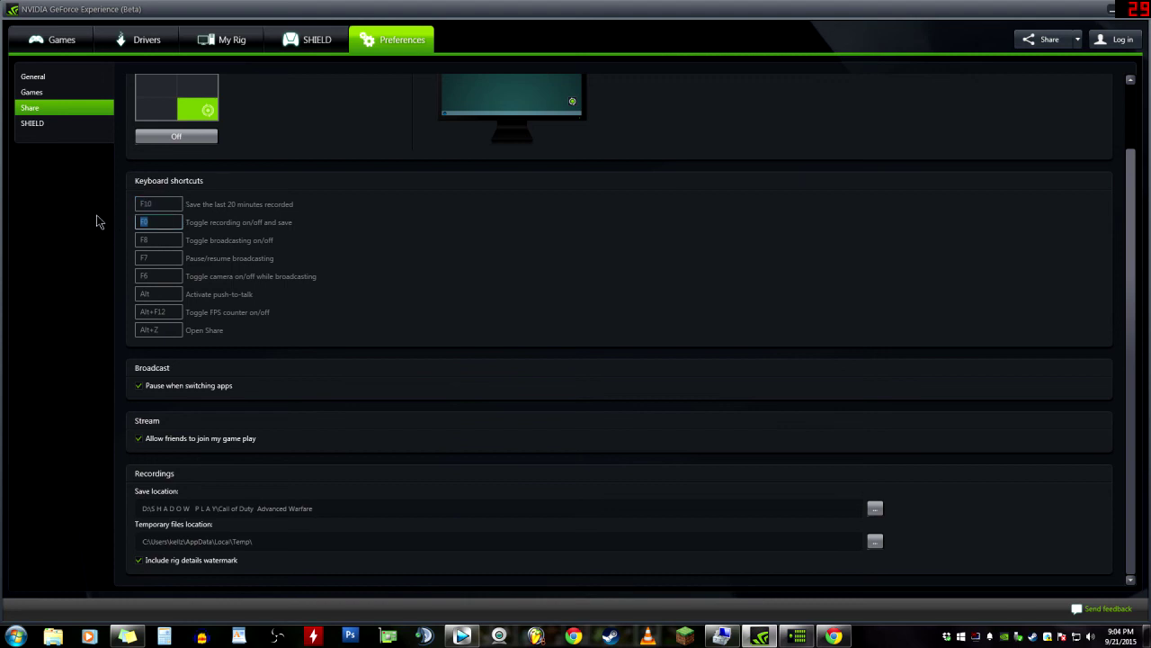